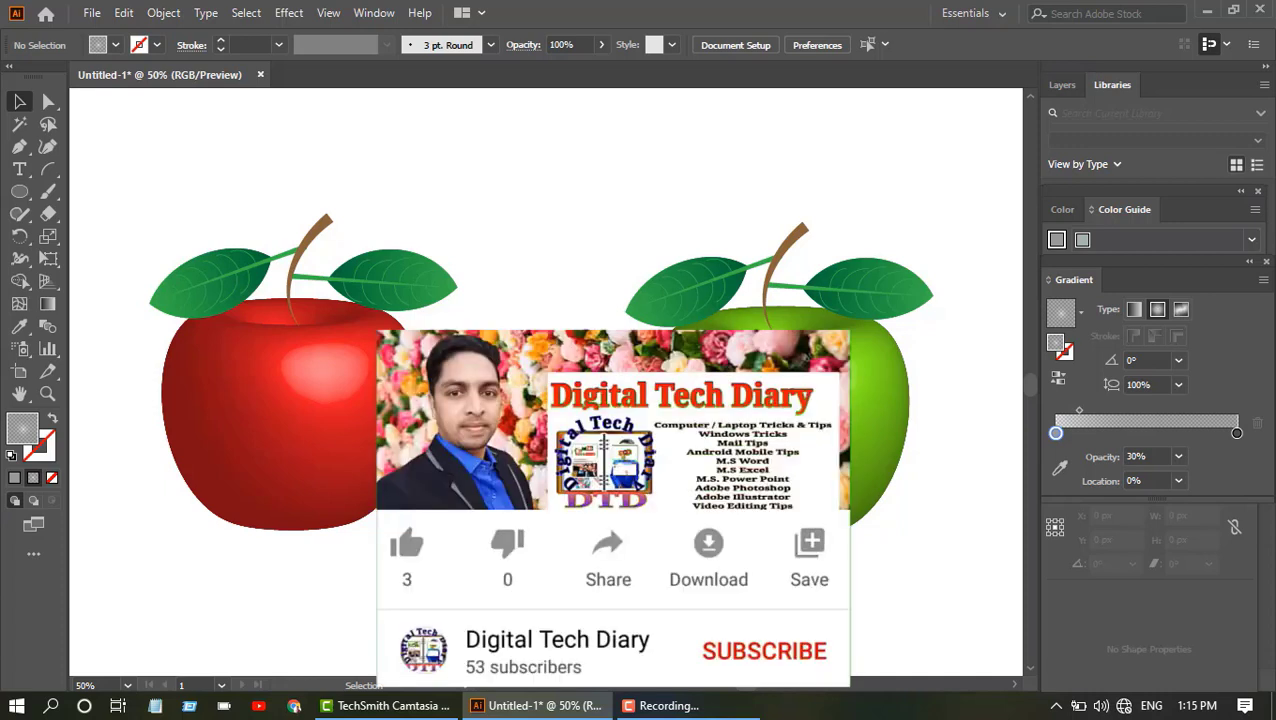
pyautogui.click(1265, 66)
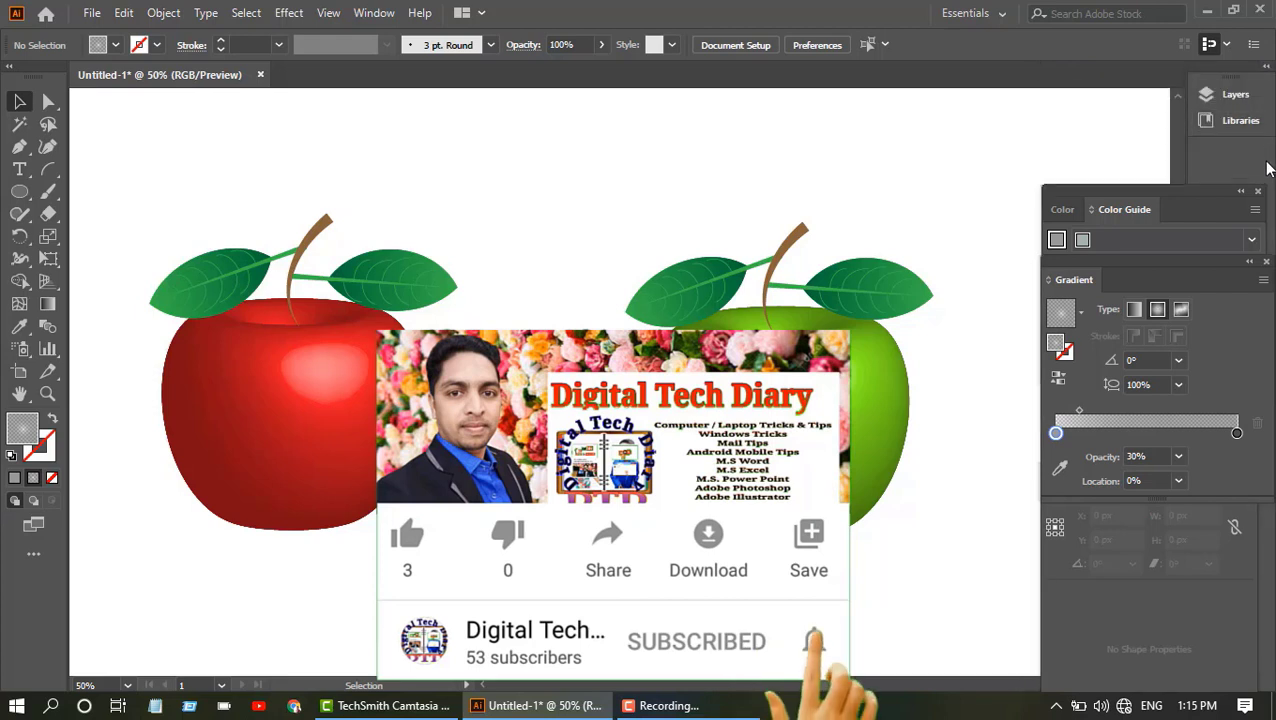
pyautogui.click(1266, 68)
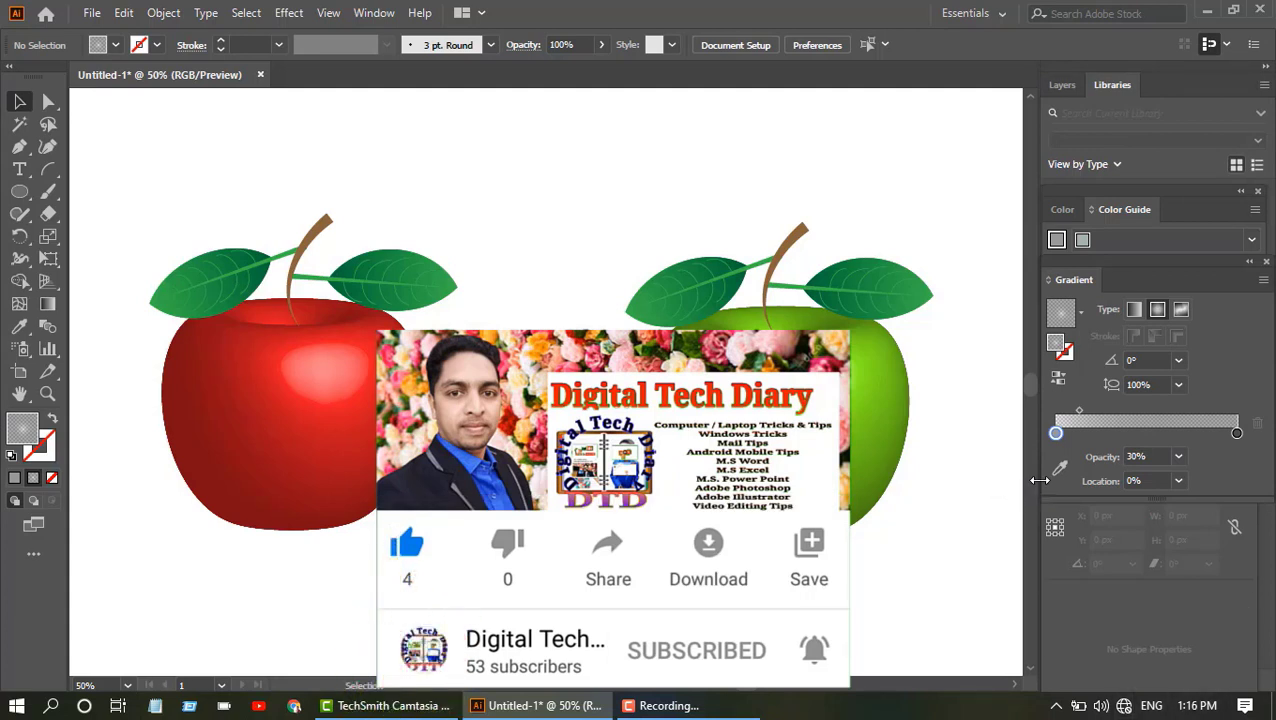
pyautogui.moveTo(1040, 480); pyautogui.dragTo(1053, 480)
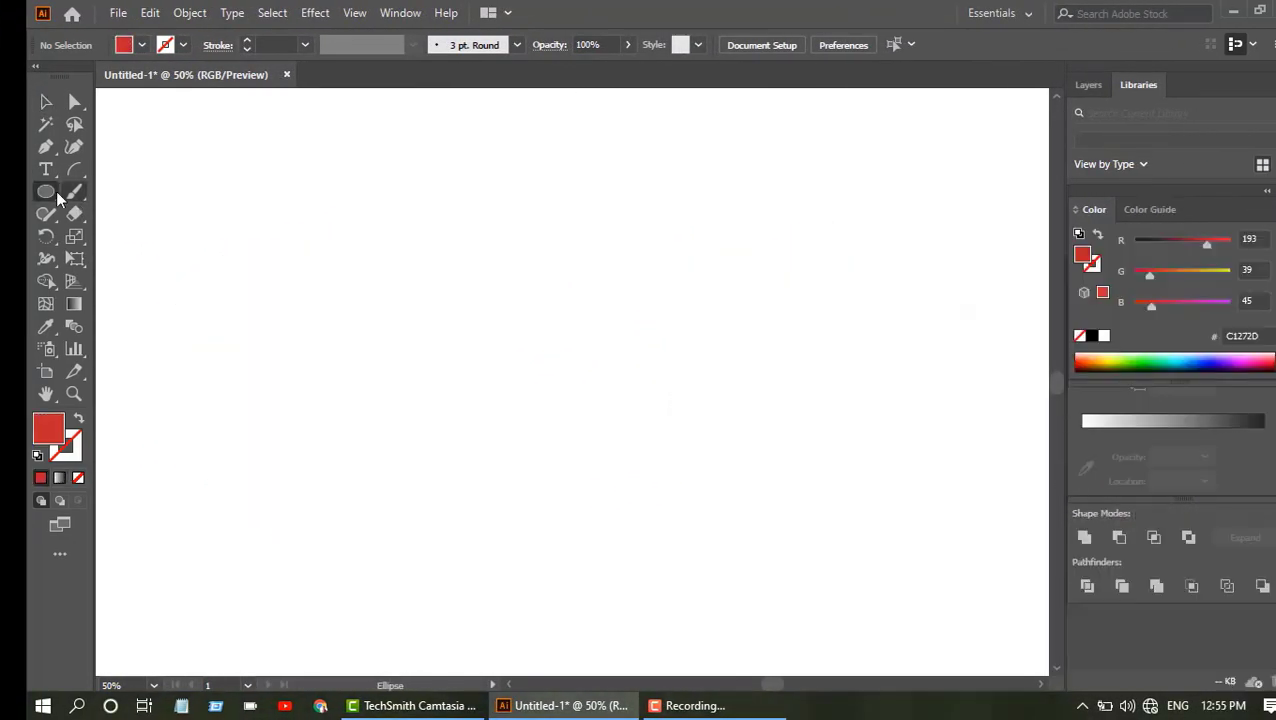
# Draw a tall upright ellipse on the left half of the artboard and fill it with the red swatch ED1C24.
pyautogui.click(46, 191)
pyautogui.moveTo(294, 263); pyautogui.dragTo(447, 477)
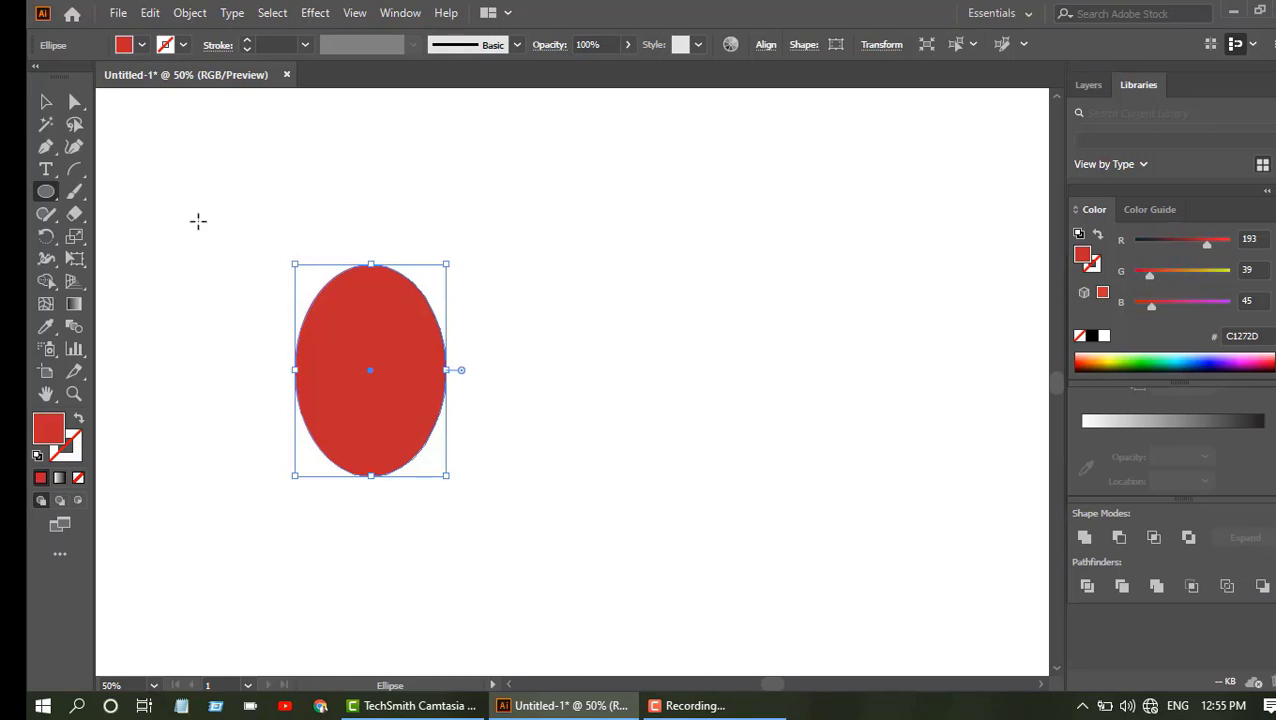
pyautogui.click(141, 47)
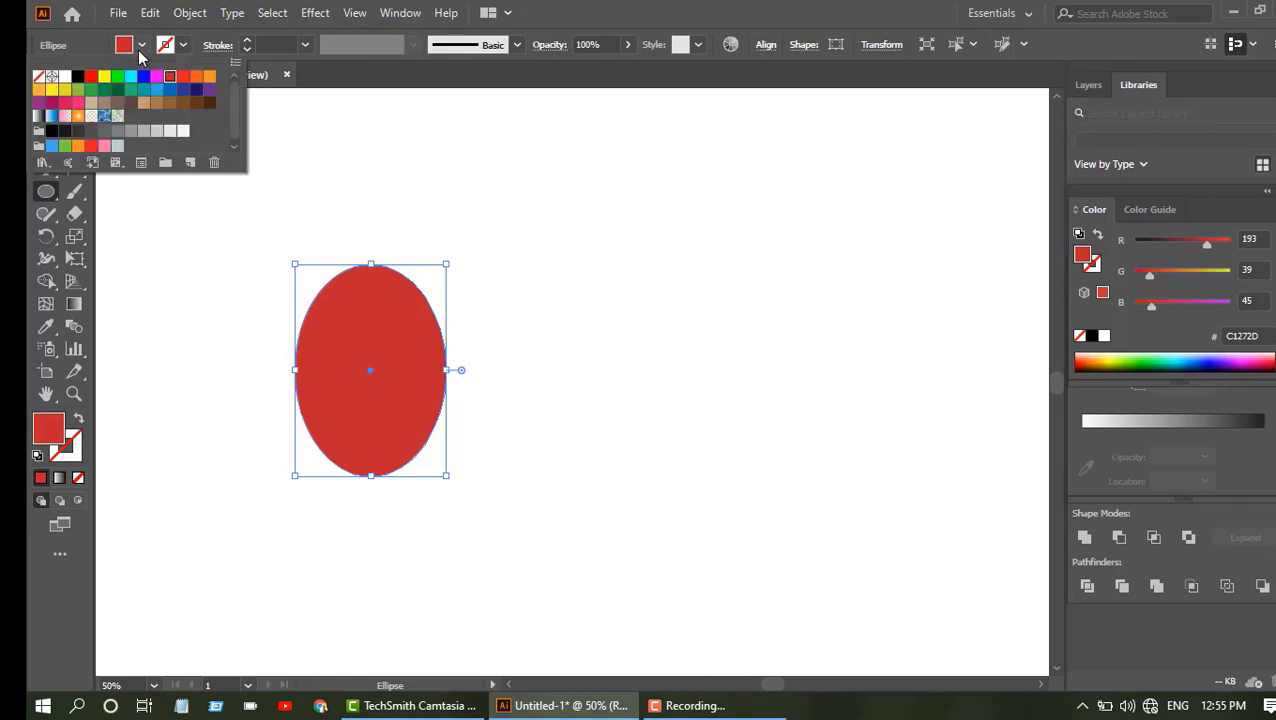
pyautogui.click(92, 79)
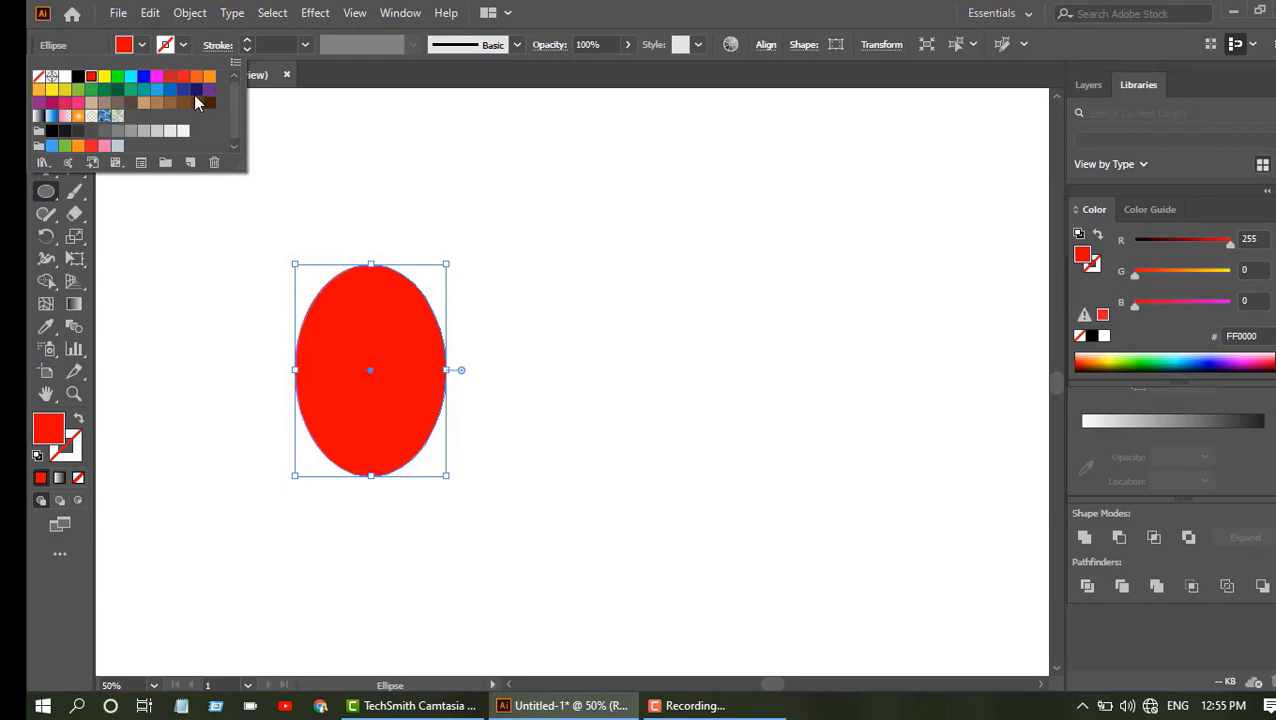
pyautogui.click(183, 77)
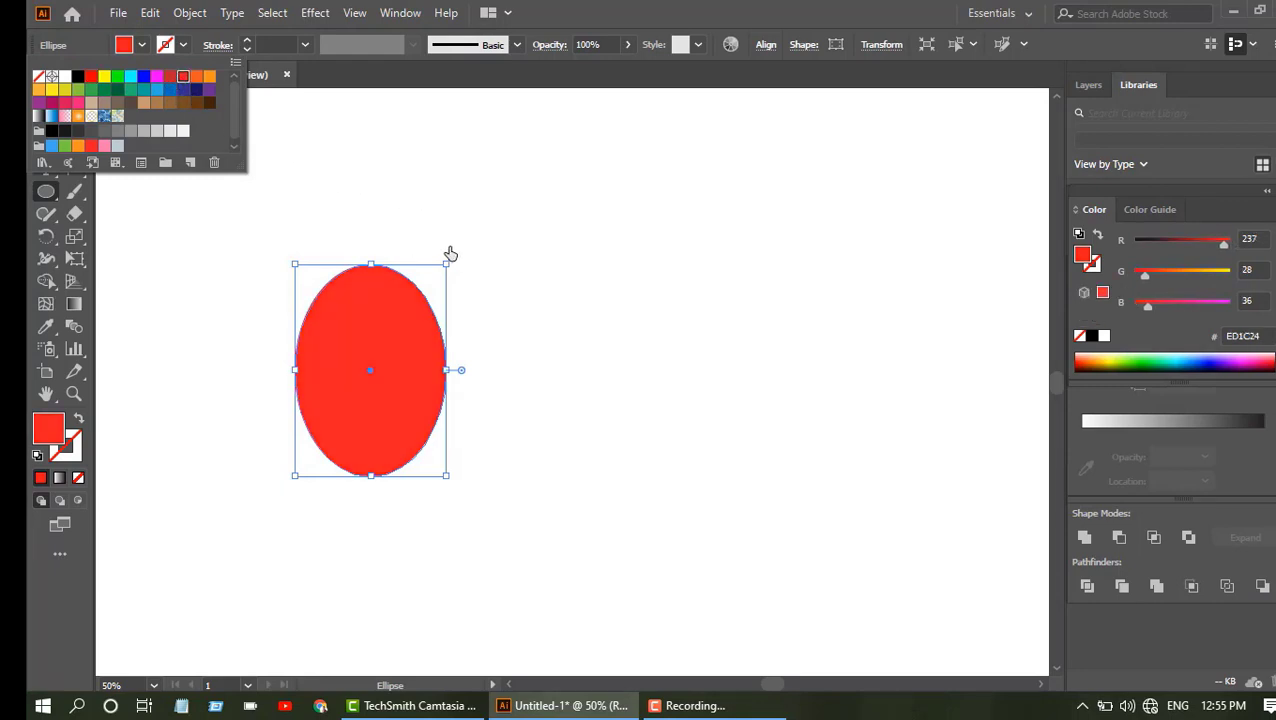
pyautogui.click(208, 251)
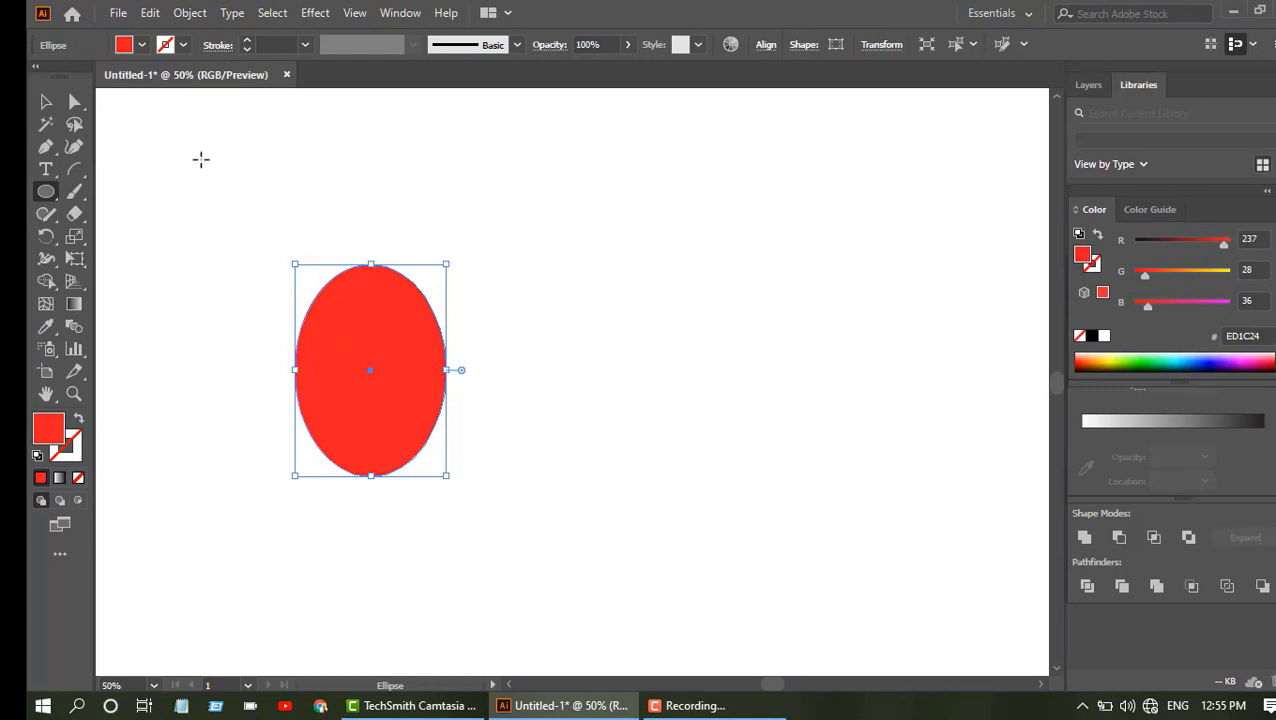
# Apply a 360° 3D Revolve with plastic shading to the ellipse from its left edge, rotated to -10°, -26° and 5°.
pyautogui.click(308, 18)
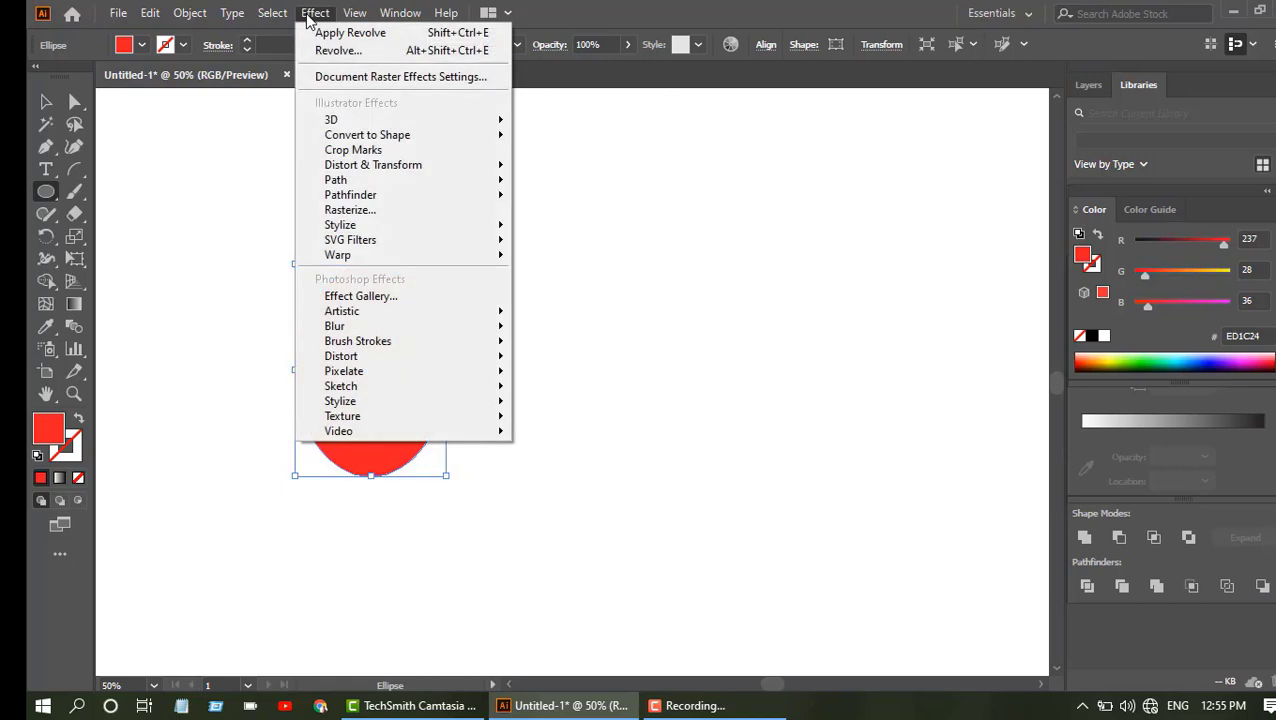
pyautogui.moveTo(356, 121)
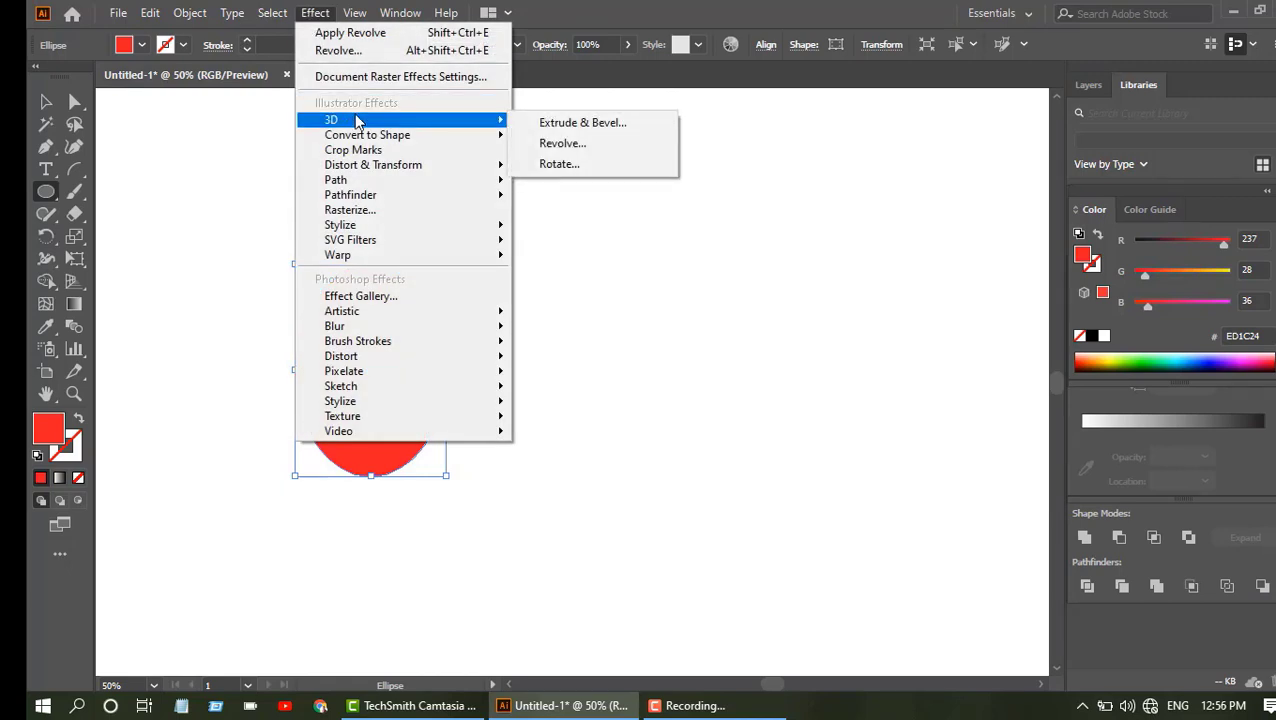
pyautogui.click(561, 146)
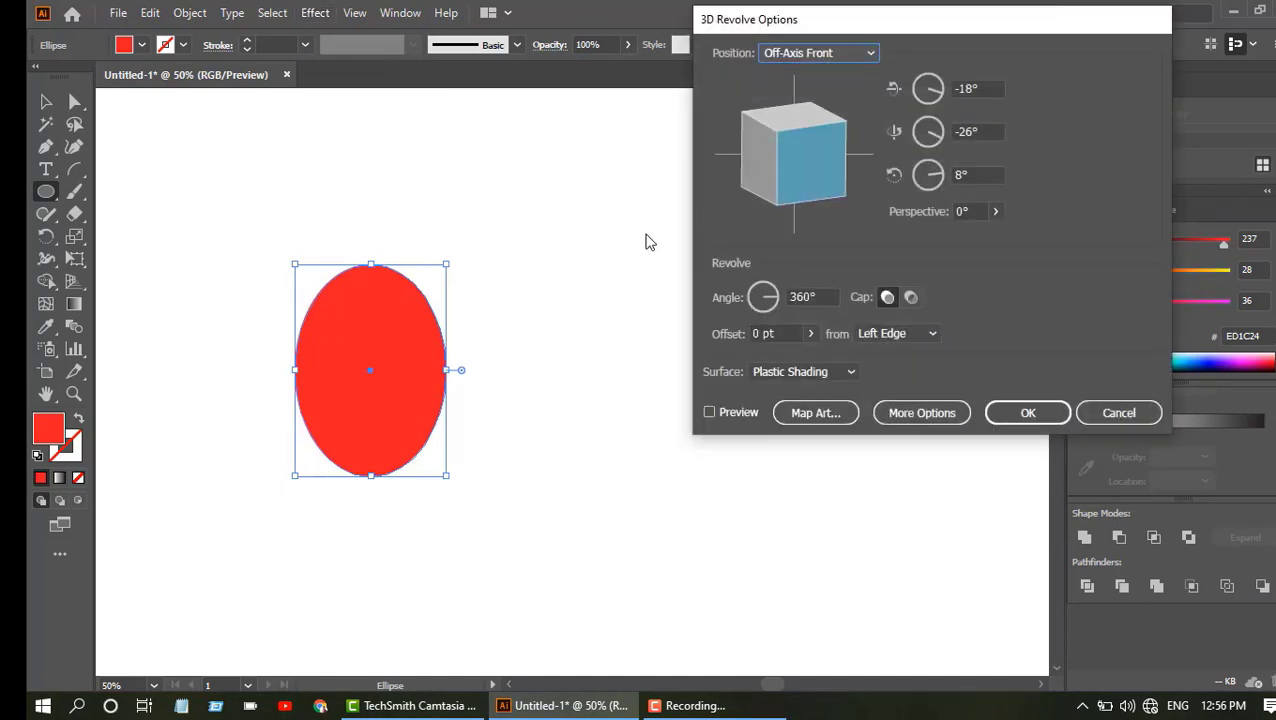
pyautogui.click(709, 413)
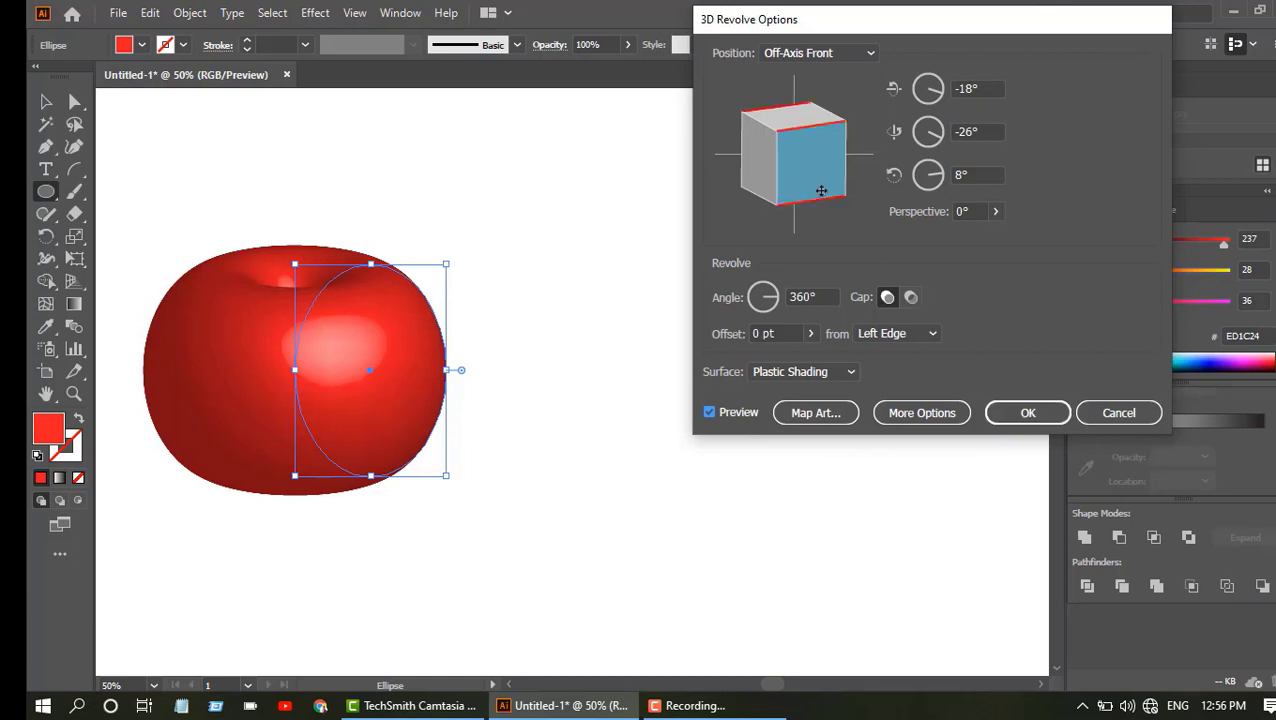
pyautogui.moveTo(812, 182); pyautogui.dragTo(811, 166)
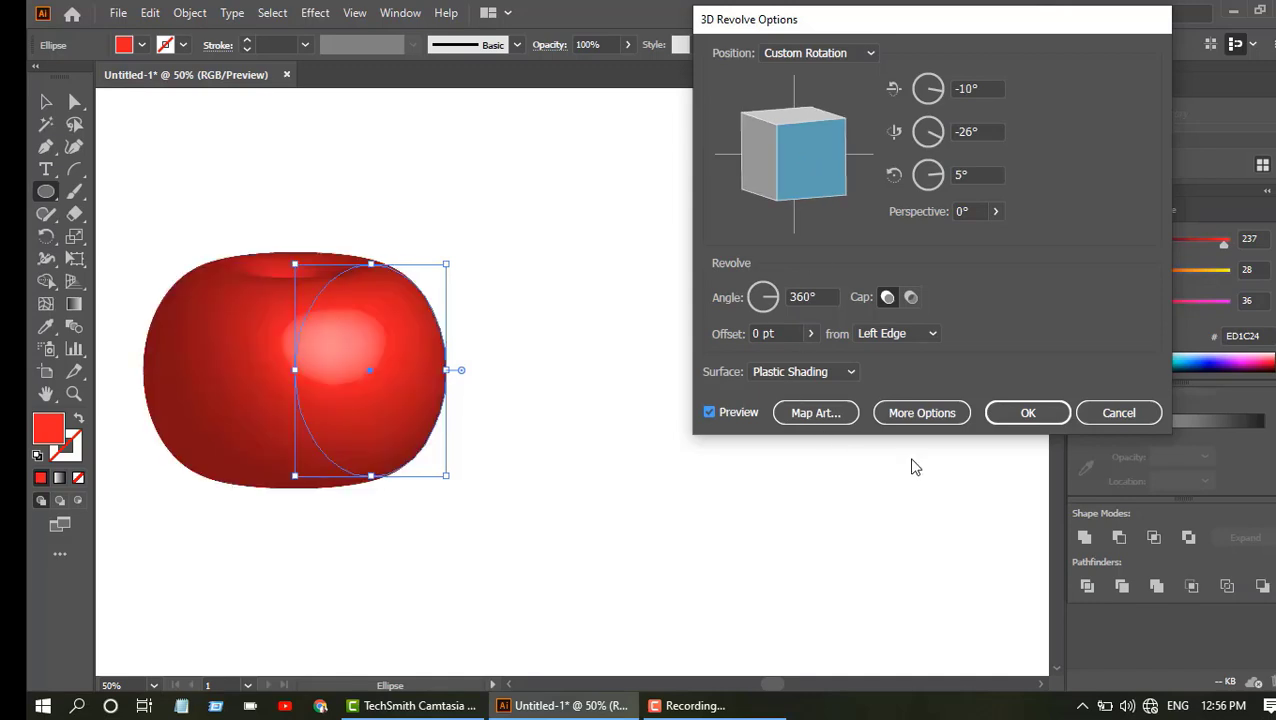
pyautogui.click(1026, 413)
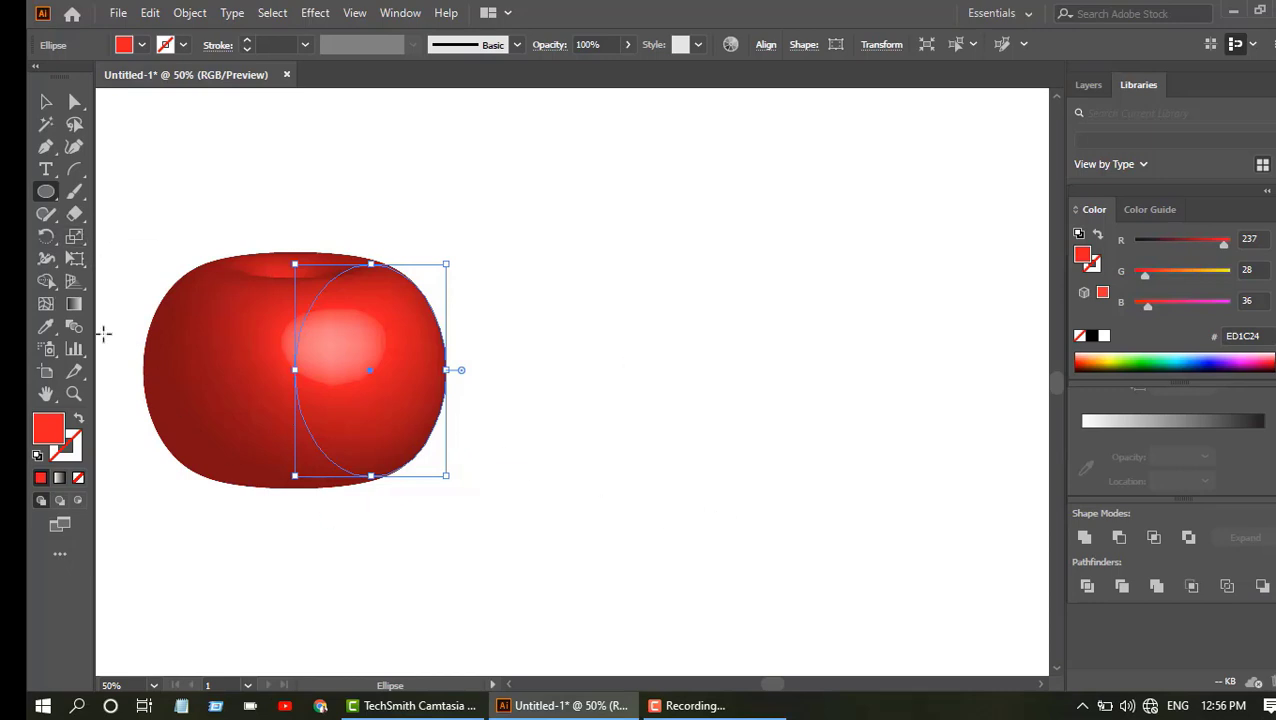
# Taper the revolved shape toward its base with Free Transform's Perspective Distort to give it an apple profile.
pyautogui.click(85, 261)
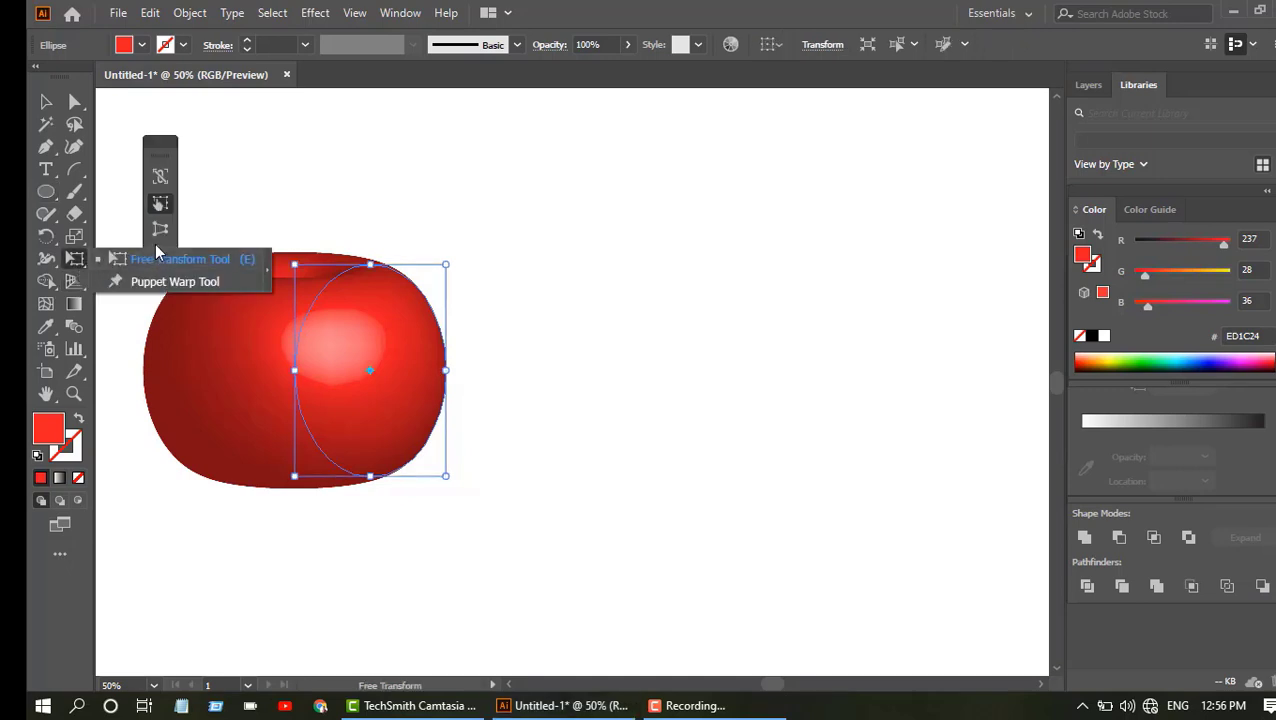
pyautogui.click(157, 245)
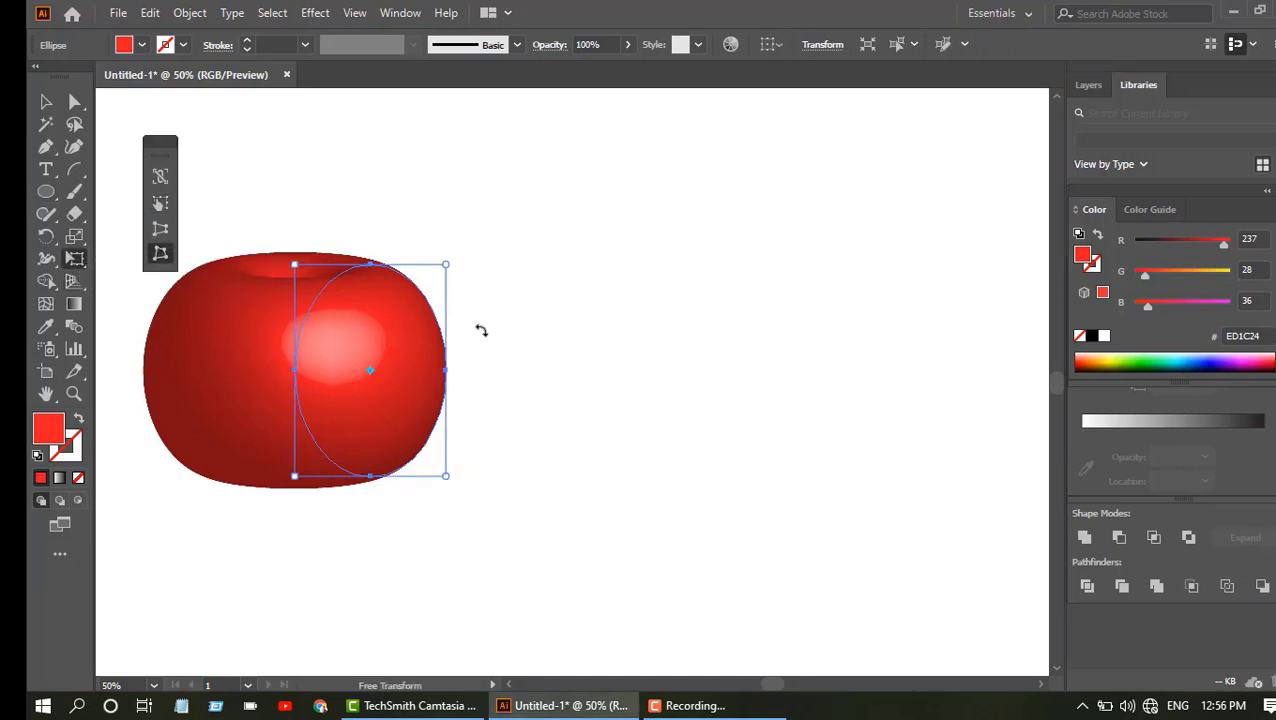
pyautogui.moveTo(446, 476); pyautogui.dragTo(436, 477)
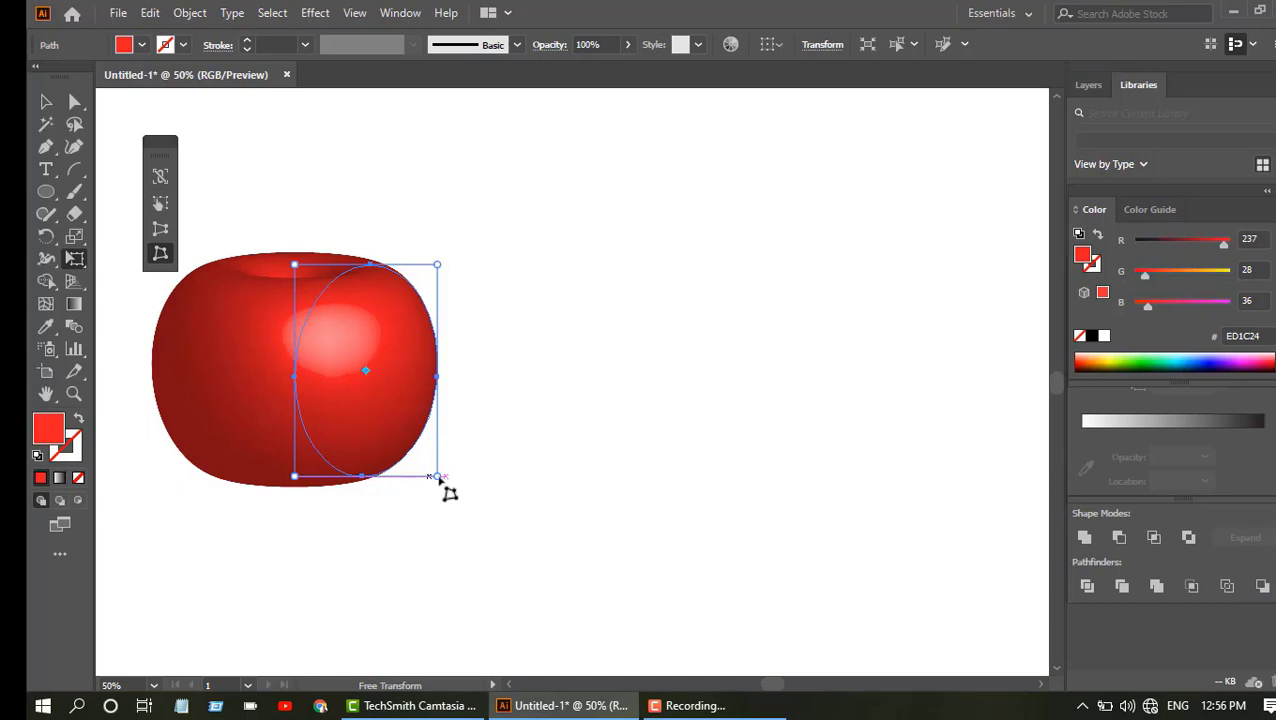
pyautogui.moveTo(437, 478)
pyautogui.mouseDown()
pyautogui.moveTo(416, 495)
pyautogui.moveTo(424, 477)
pyautogui.mouseUp()
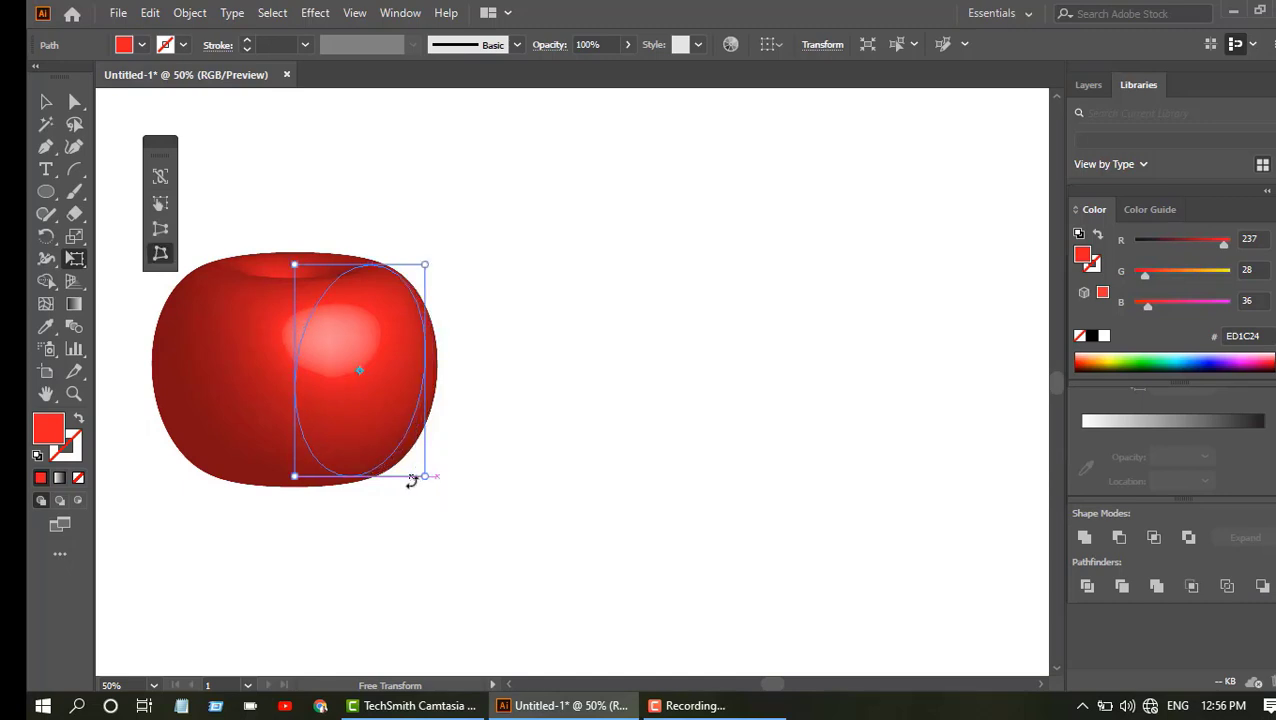
pyautogui.moveTo(425, 264); pyautogui.dragTo(429, 265)
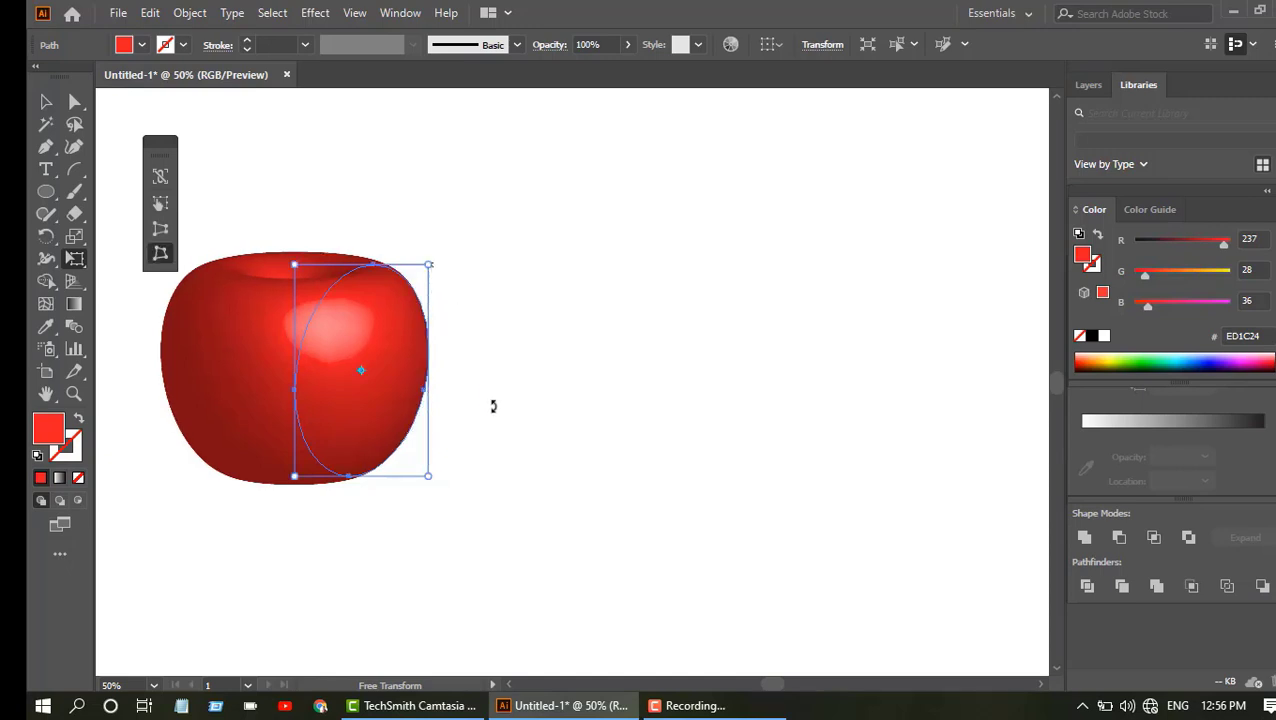
pyautogui.moveTo(430, 478); pyautogui.dragTo(422, 478)
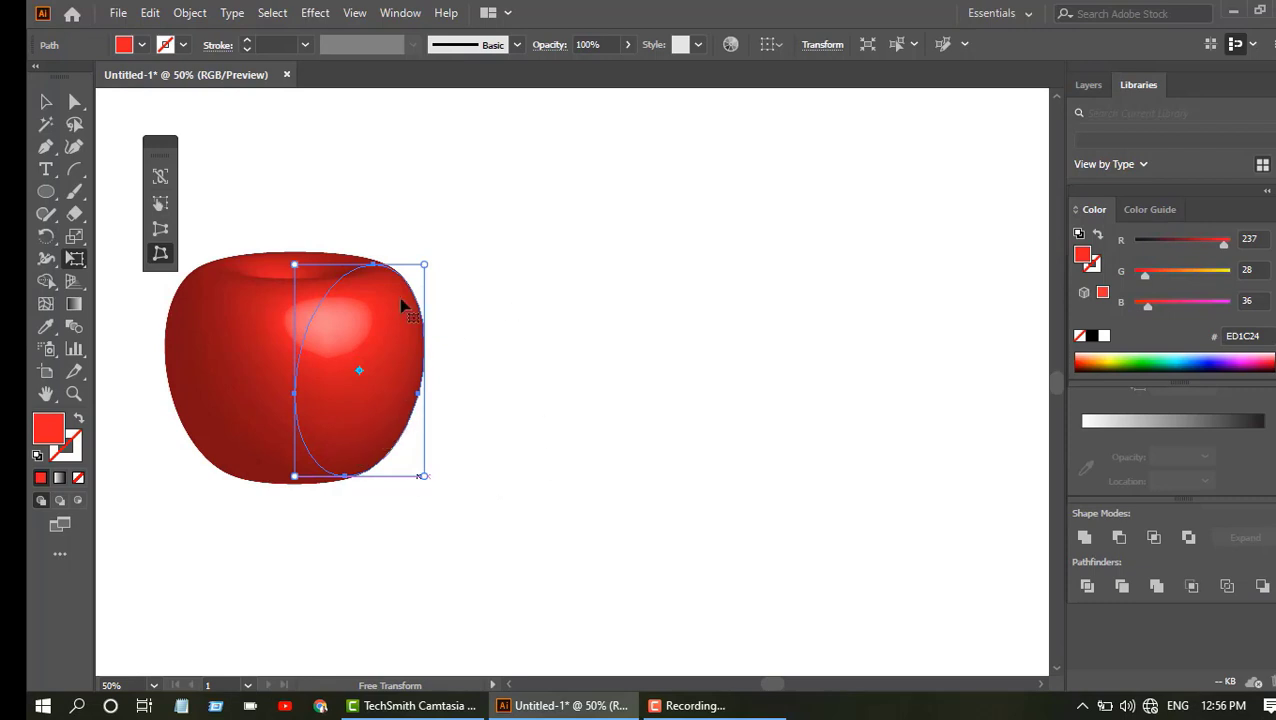
pyautogui.press('v')
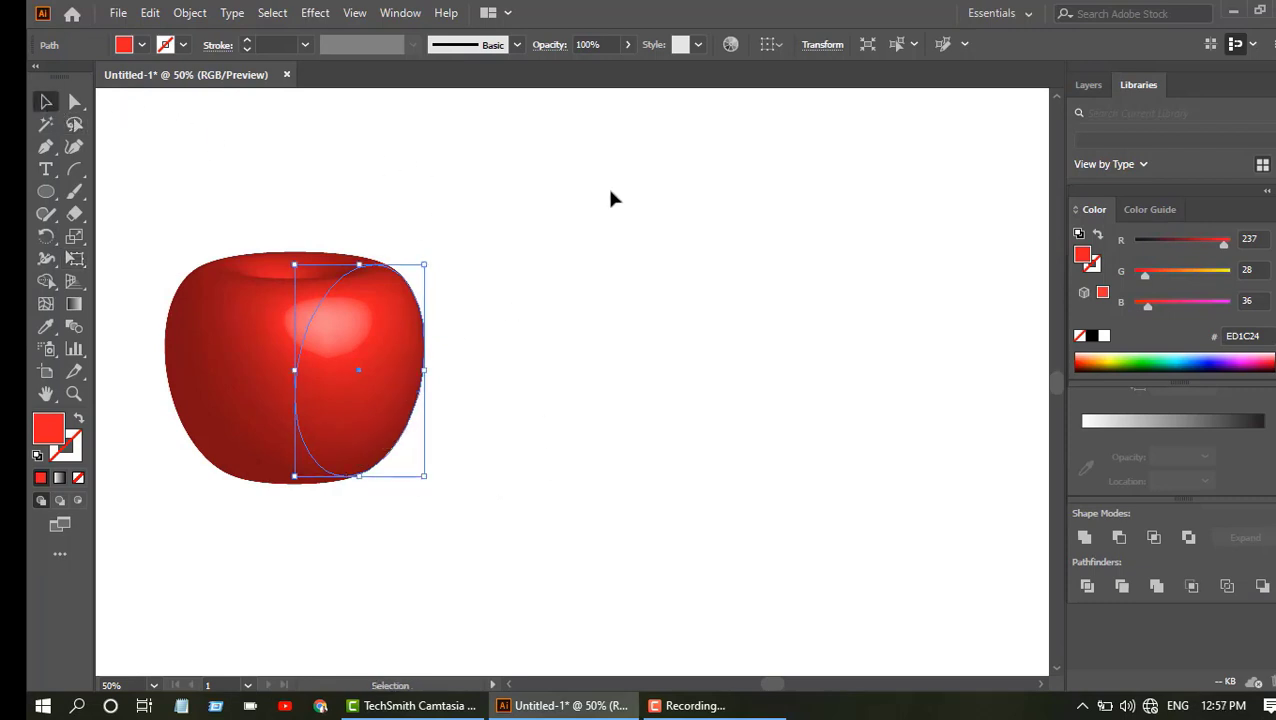
# Duplicate the red apple body horizontally, placing the copy to the right of the original.
pyautogui.click(632, 240)
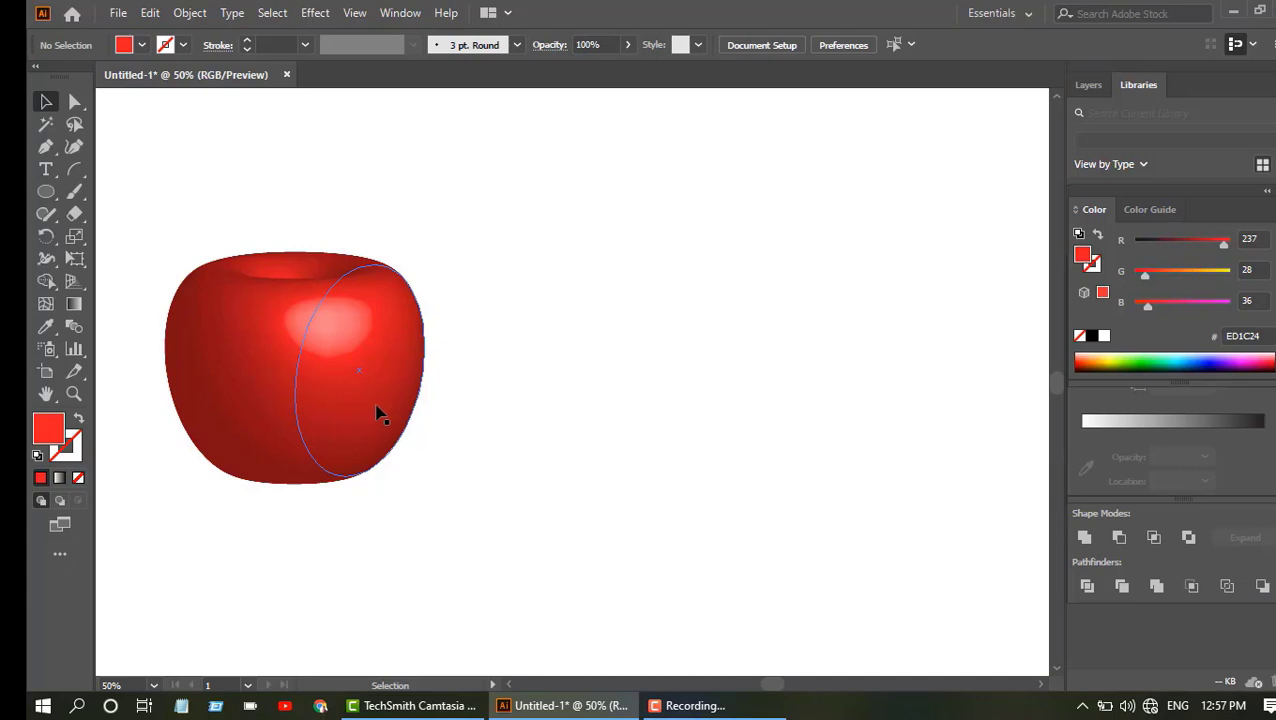
pyautogui.click(424, 345)
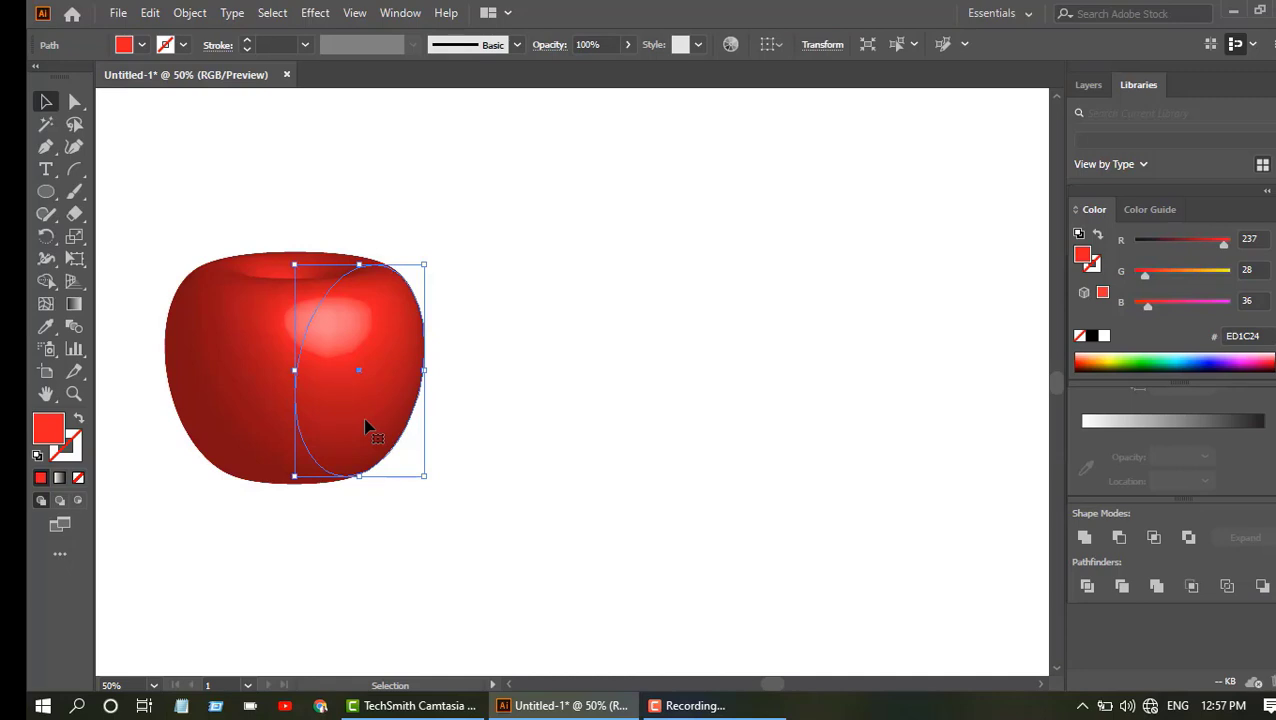
pyautogui.moveTo(366, 426); pyautogui.dragTo(697, 429)
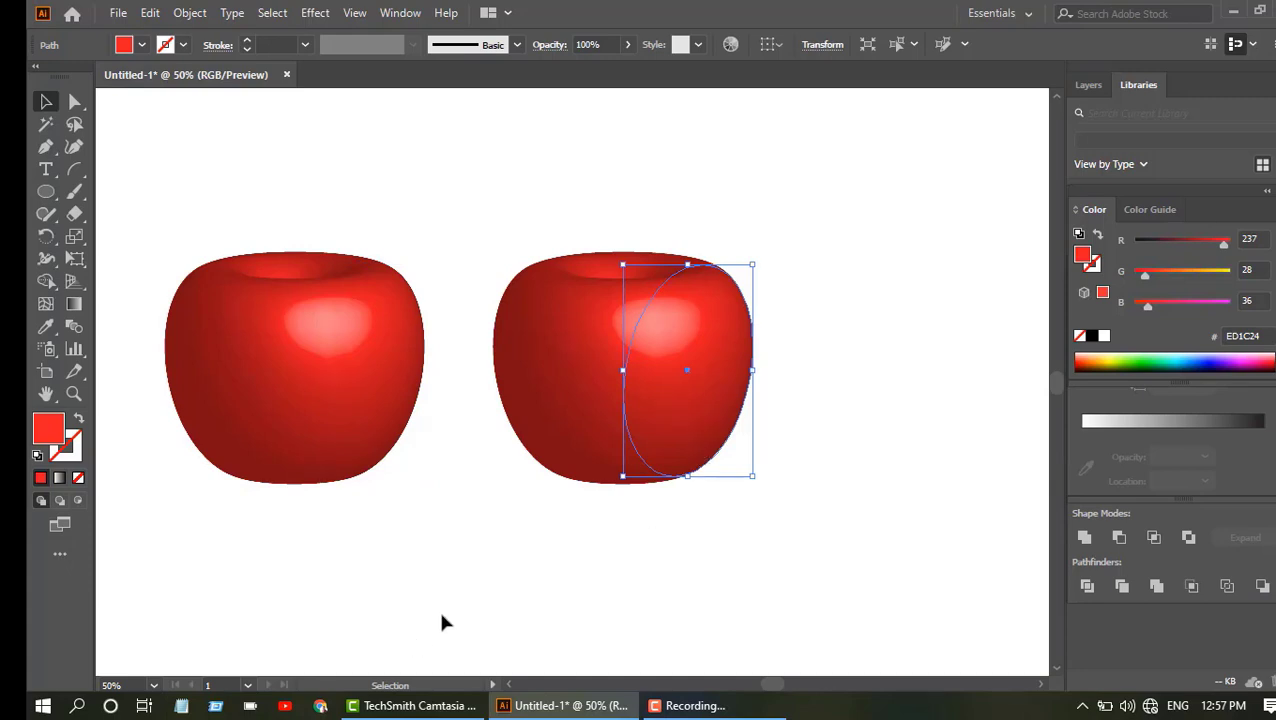
# Recolor the copied apple body green with Recolor Artwork, setting its hue to 89°.
pyautogui.click(176, 14)
pyautogui.click(155, 16)
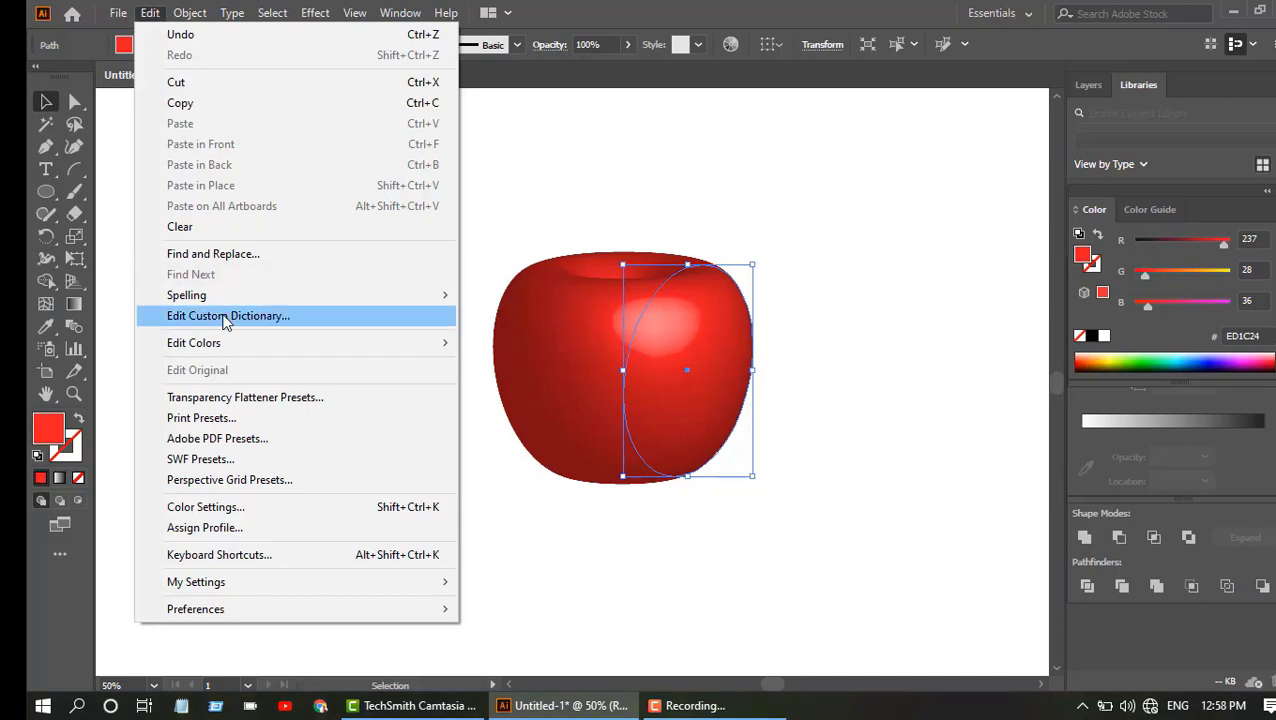
pyautogui.moveTo(224, 345)
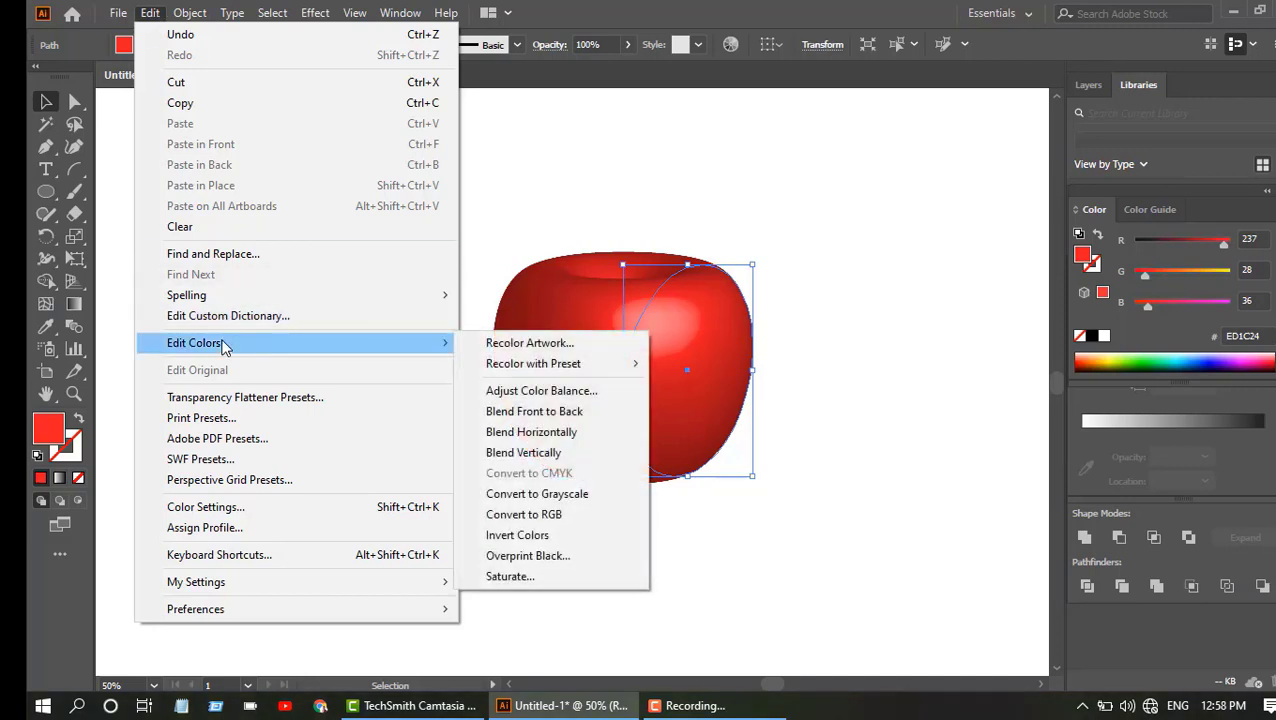
pyautogui.click(533, 345)
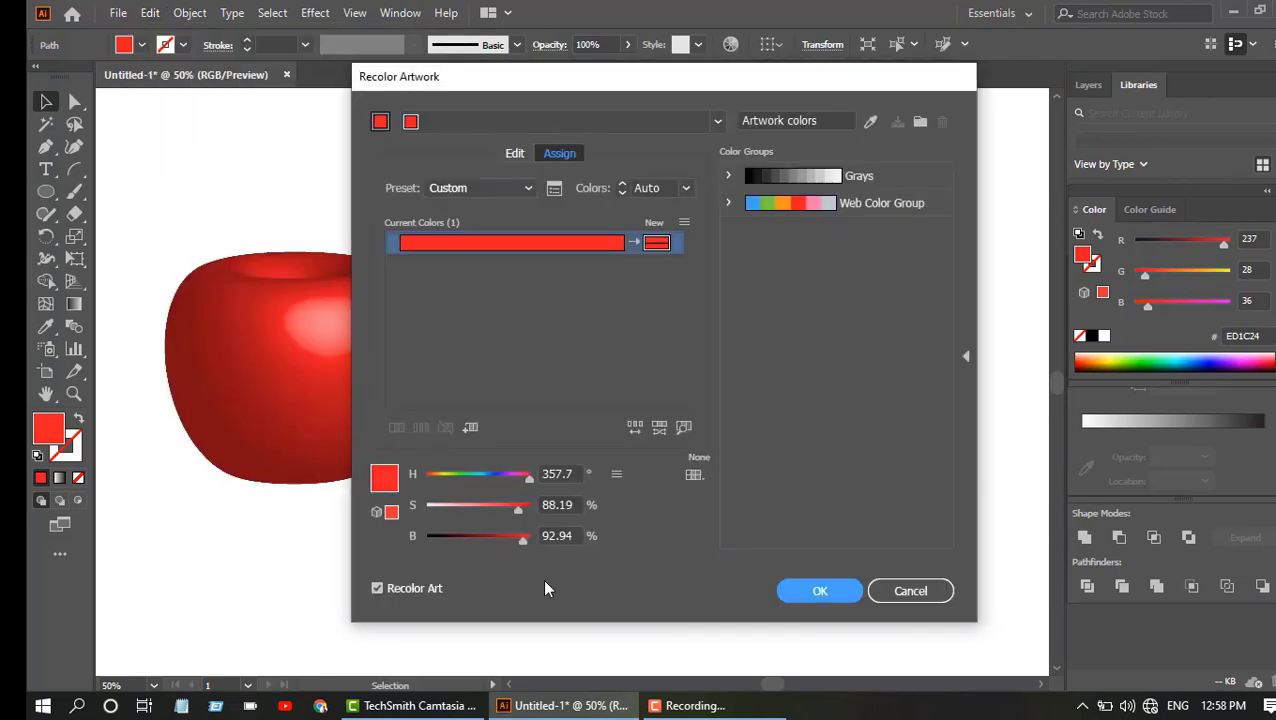
pyautogui.moveTo(626, 80); pyautogui.dragTo(1052, 82)
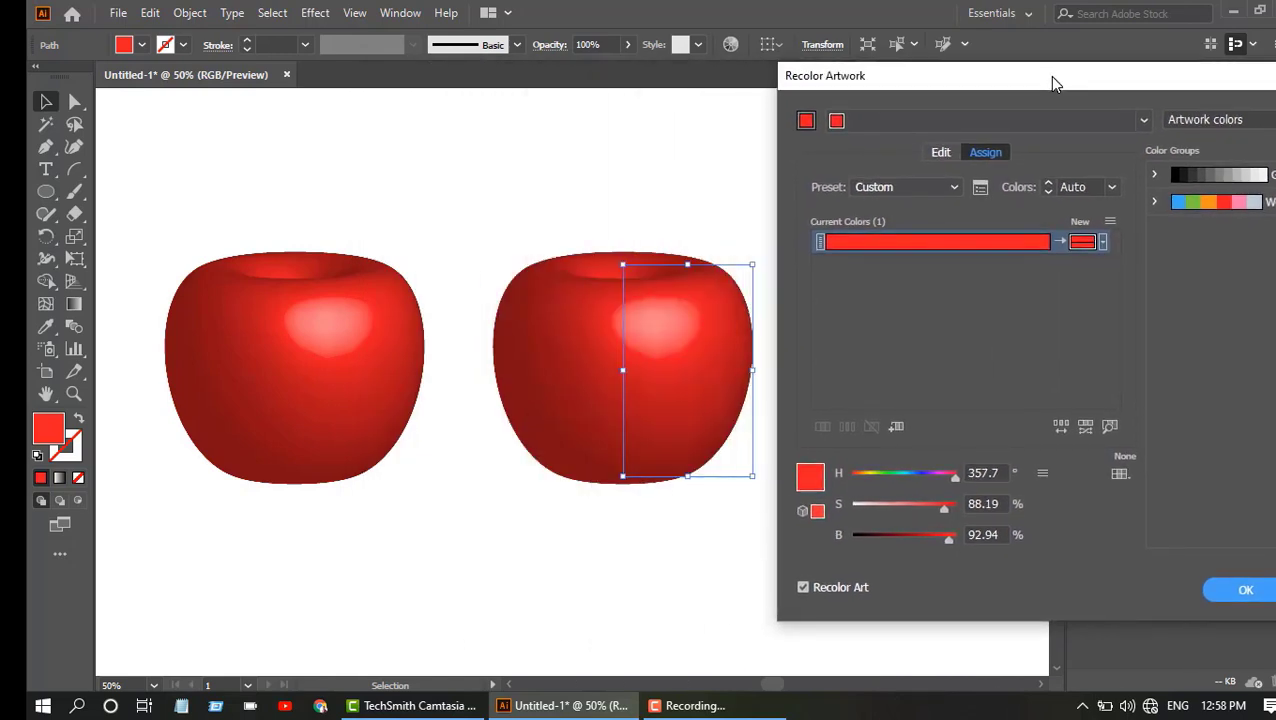
pyautogui.click(866, 476)
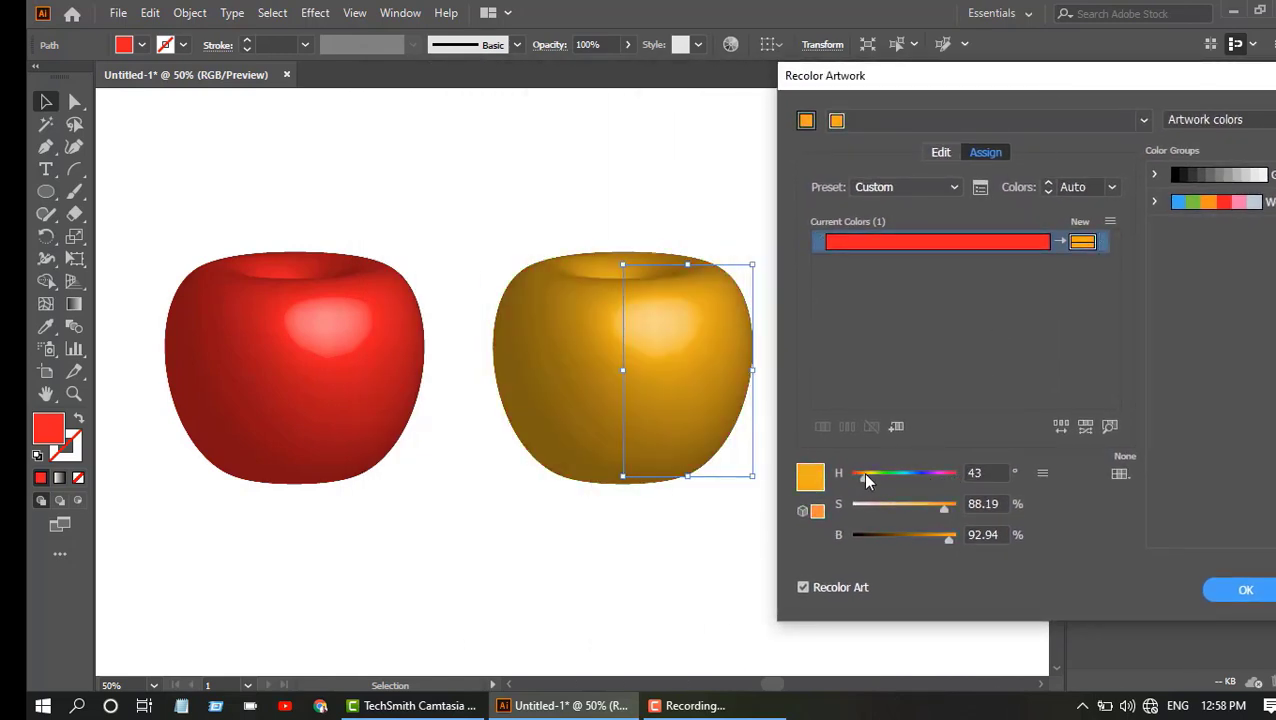
pyautogui.moveTo(866, 477)
pyautogui.mouseDown()
pyautogui.moveTo(893, 477)
pyautogui.moveTo(876, 483)
pyautogui.mouseUp()
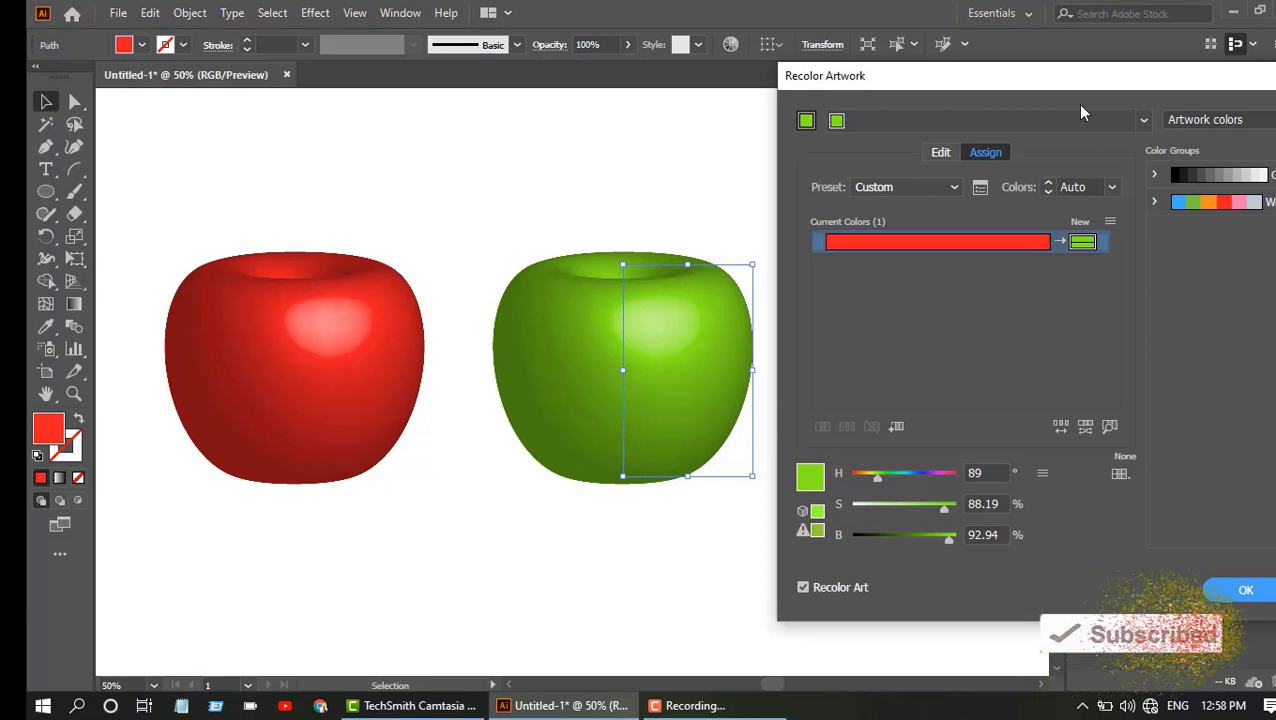
pyautogui.moveTo(1078, 78); pyautogui.dragTo(1047, 65)
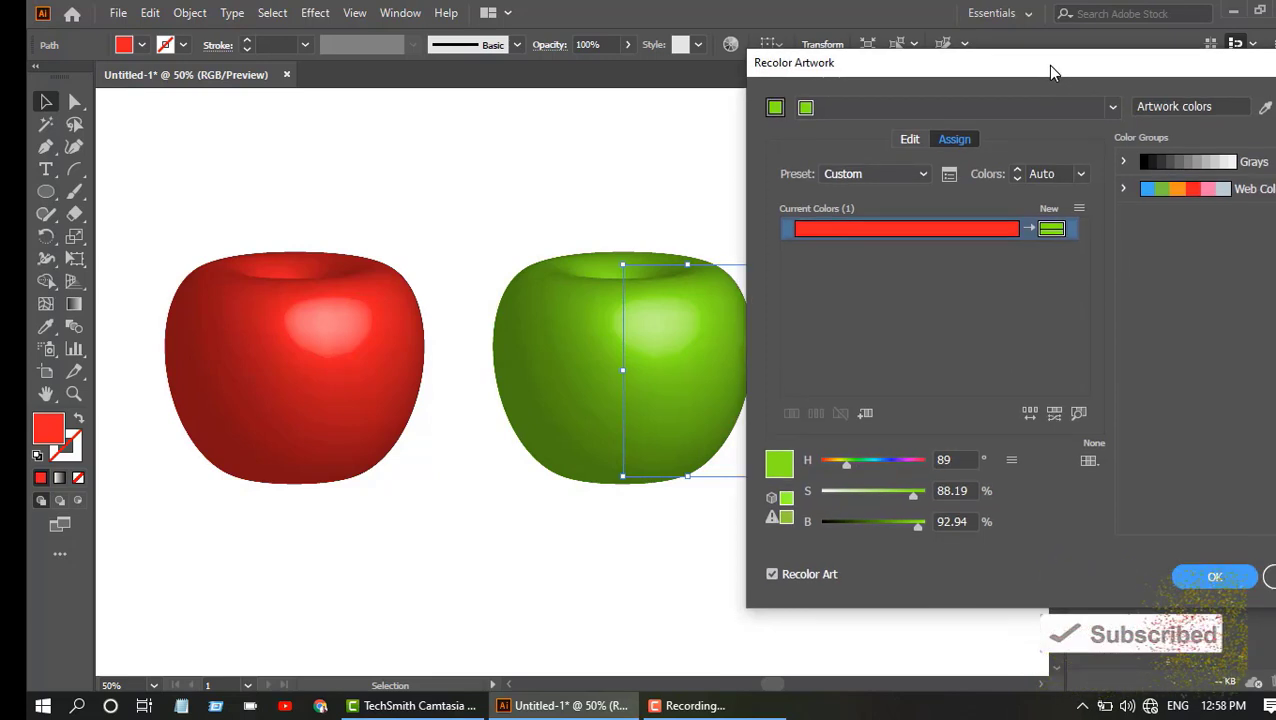
pyautogui.click(1215, 578)
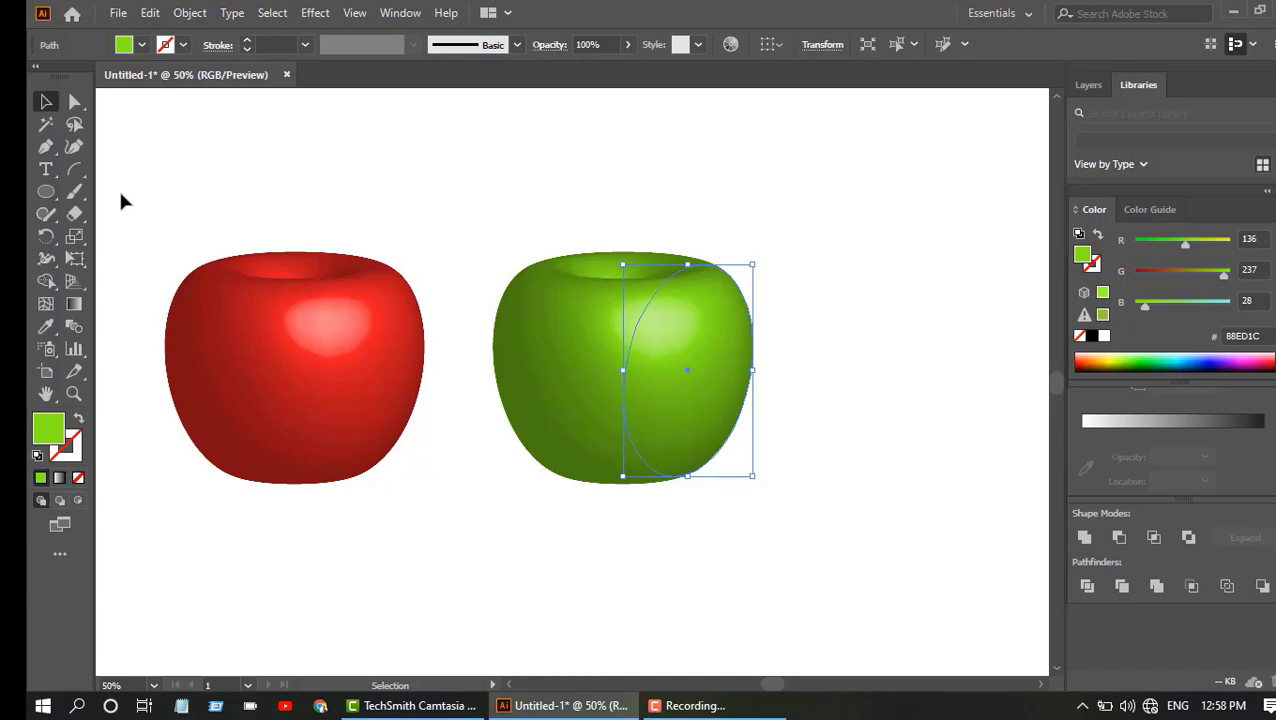
# Expand the appearance of both the red and green apple bodies, and clear the selection.
pyautogui.moveTo(121, 195); pyautogui.dragTo(756, 550)
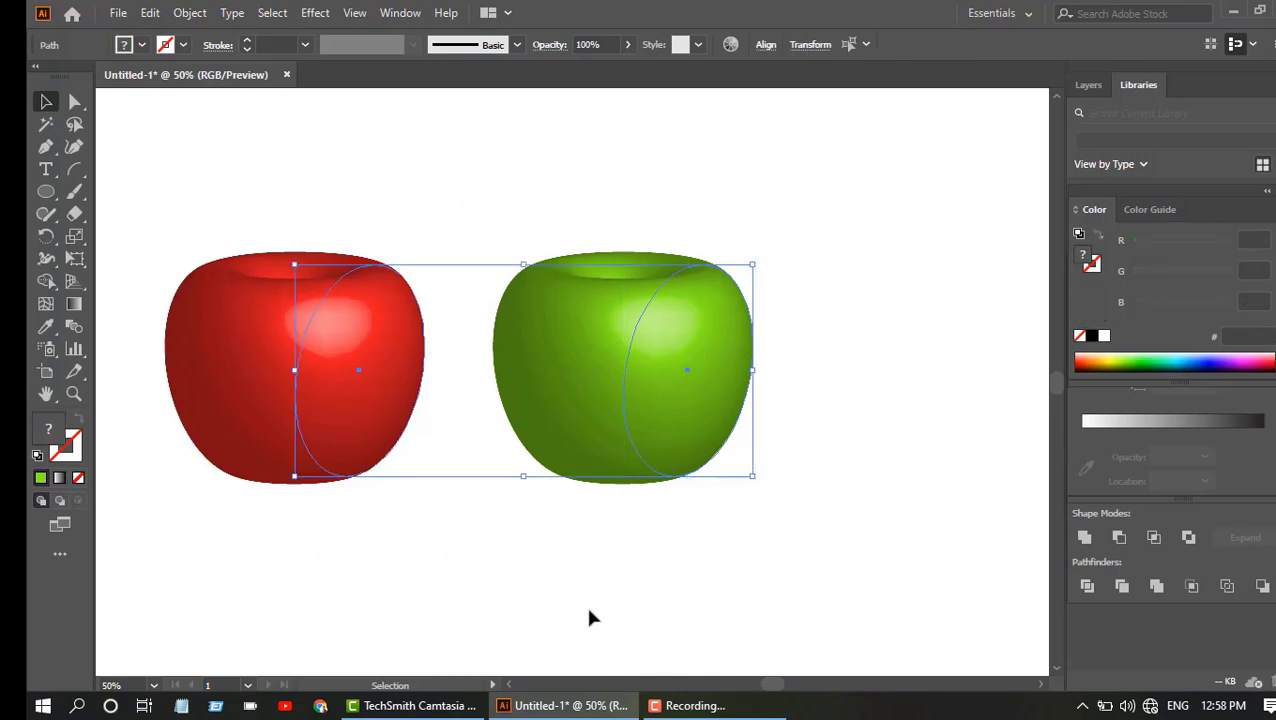
pyautogui.click(184, 16)
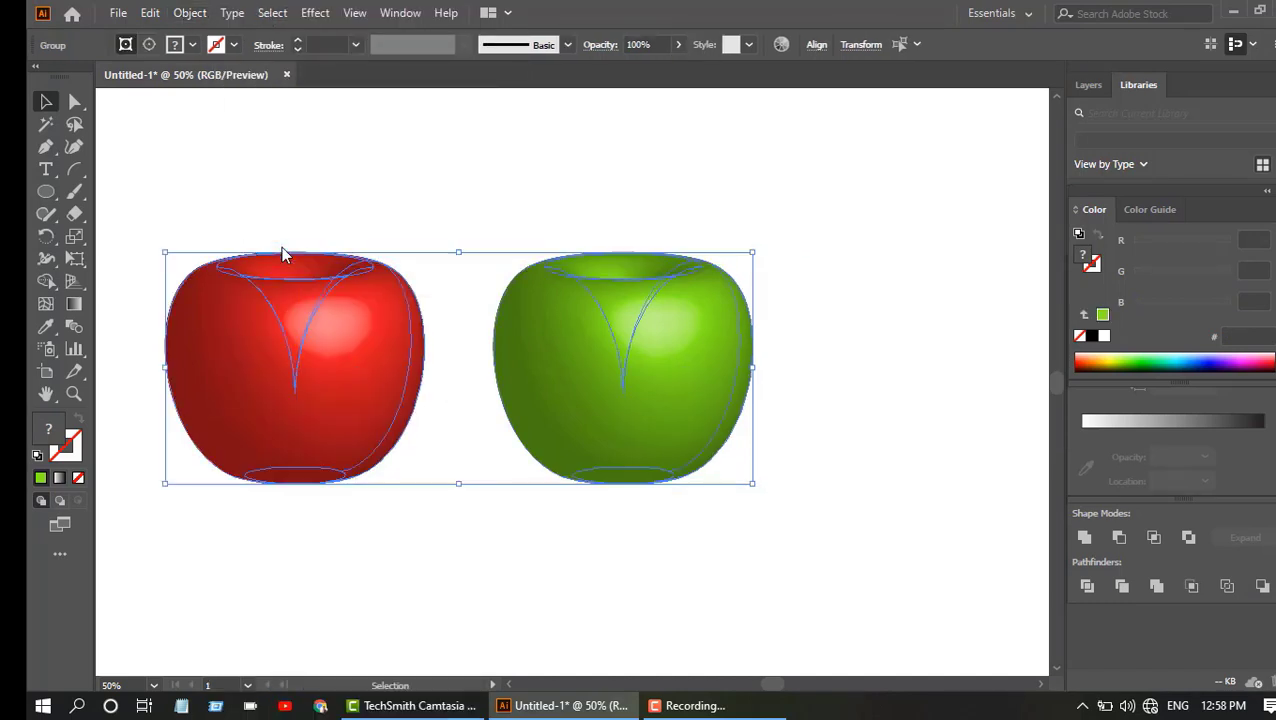
pyautogui.click(908, 463)
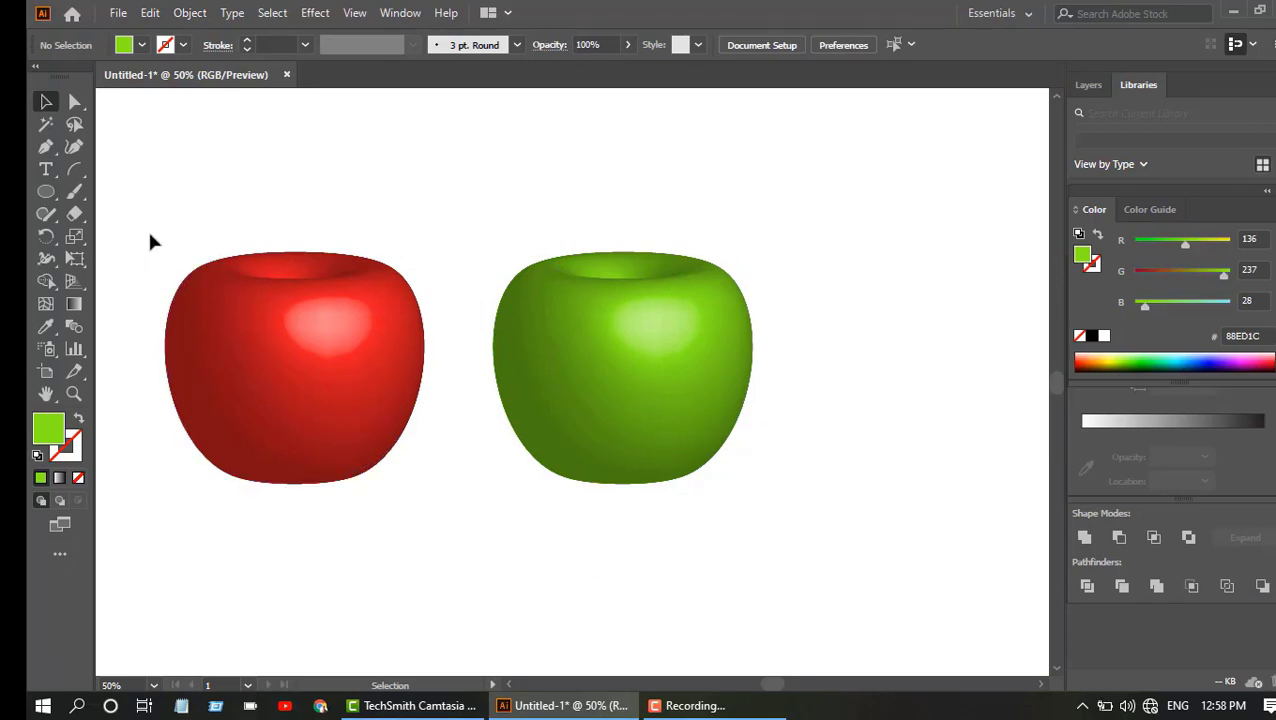
# Move the red and green apple bodies together lower on the artboard, and clear the selection.
pyautogui.moveTo(130, 198); pyautogui.dragTo(681, 490)
pyautogui.moveTo(621, 440); pyautogui.dragTo(661, 475)
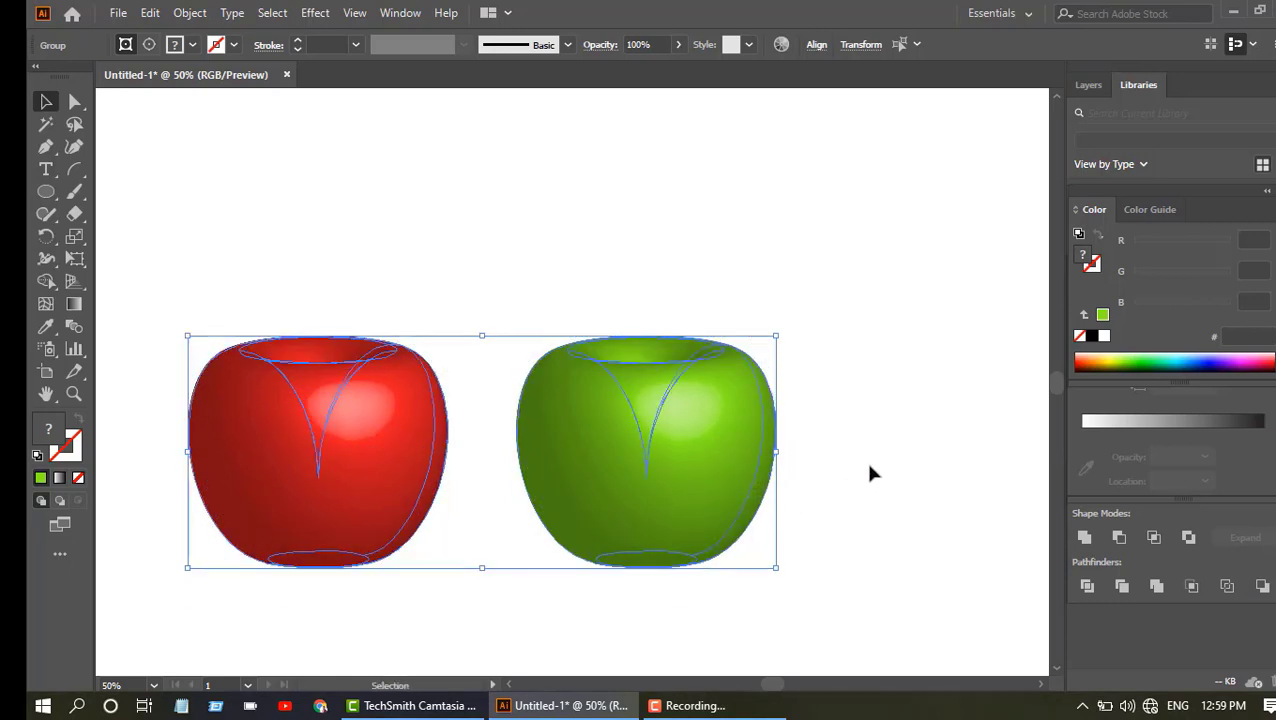
pyautogui.click(804, 603)
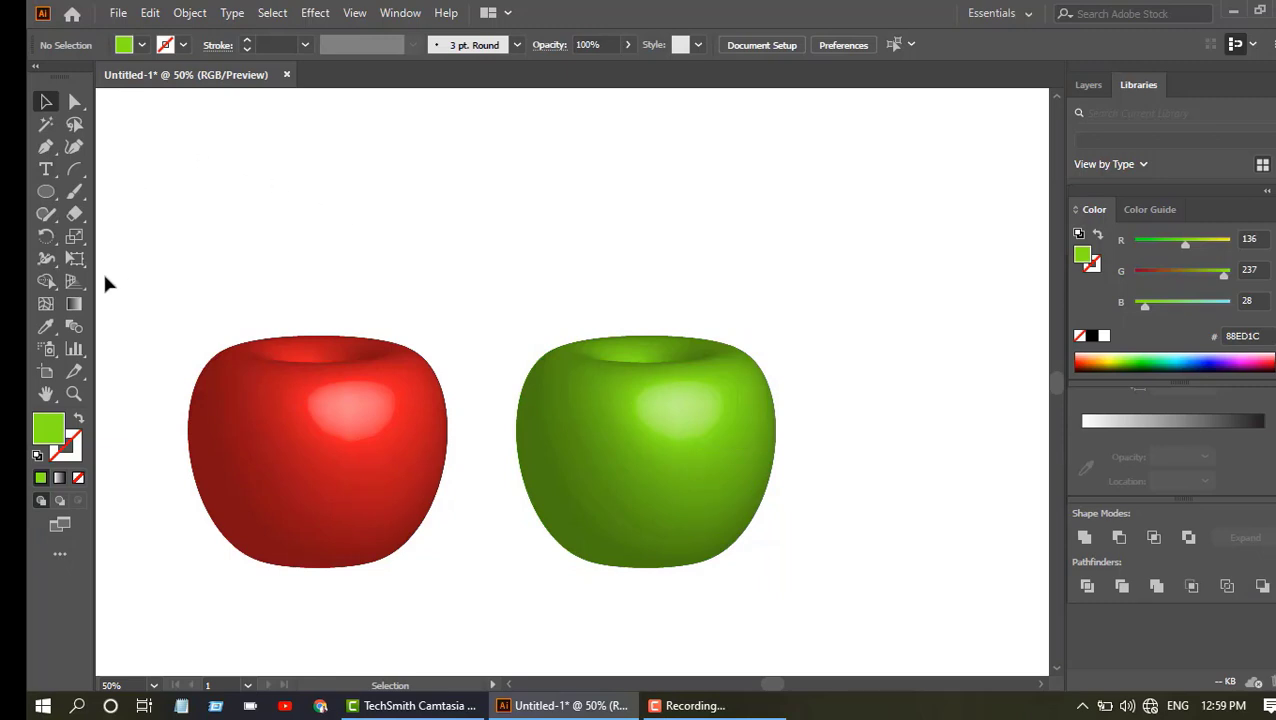
# Draw an ellipse above and to the right of the green apple and fill it with dark green 009245.
pyautogui.click(55, 198)
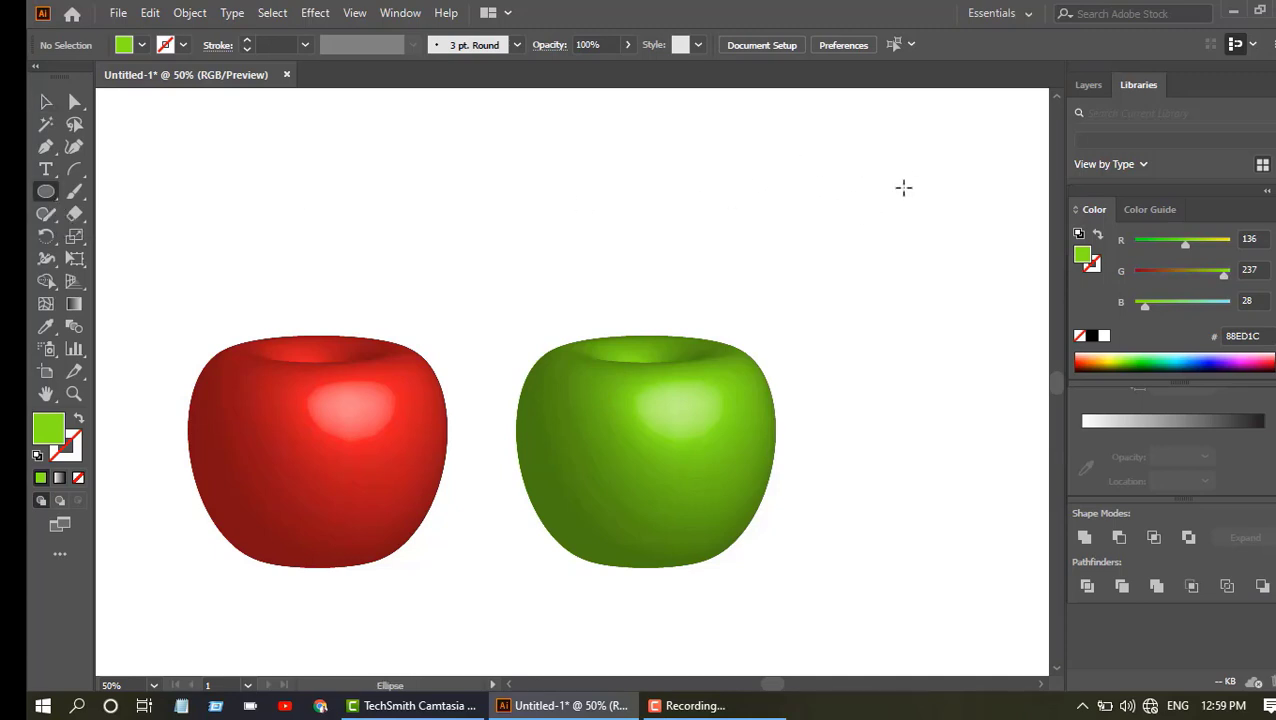
pyautogui.moveTo(878, 174); pyautogui.dragTo(1023, 296)
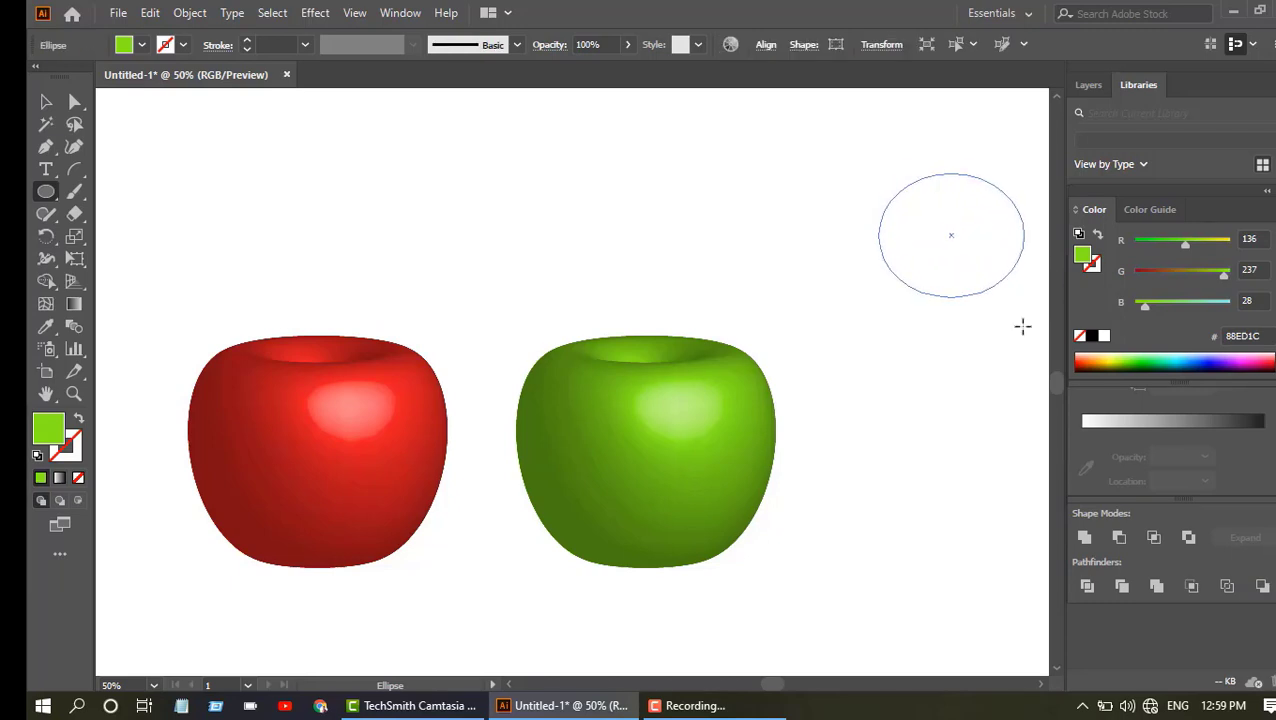
pyautogui.click(142, 46)
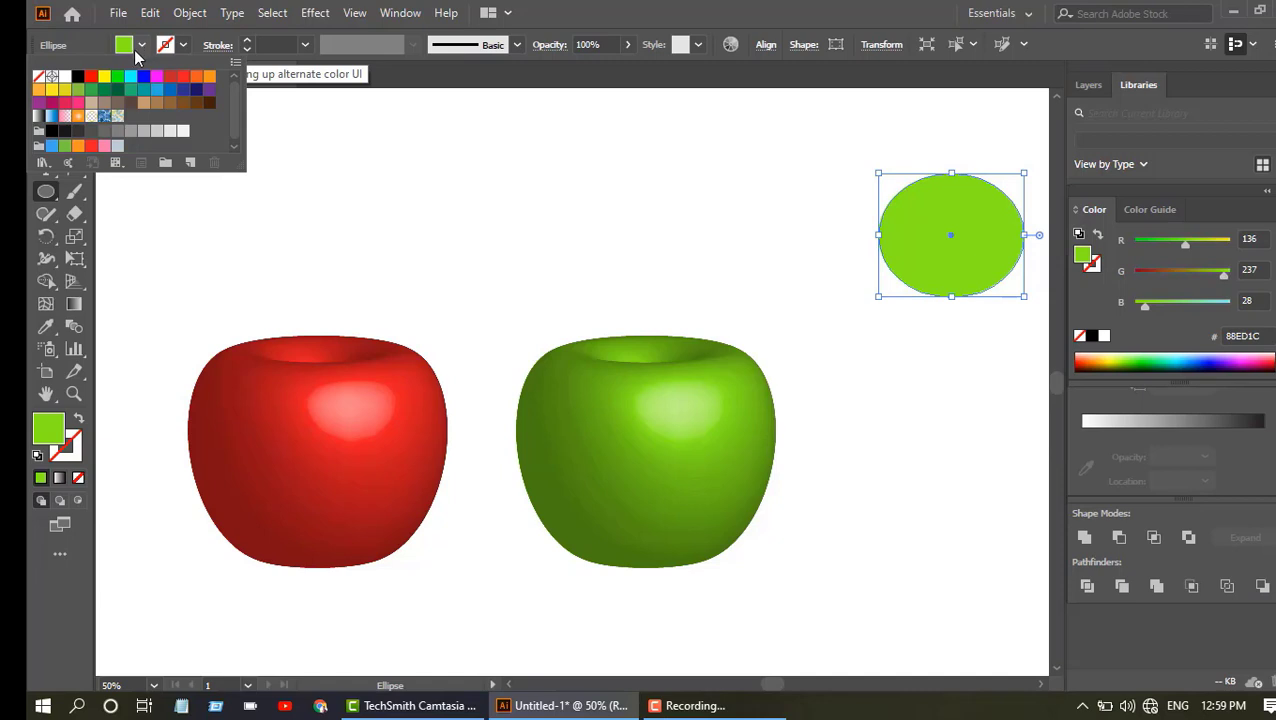
pyautogui.click(102, 93)
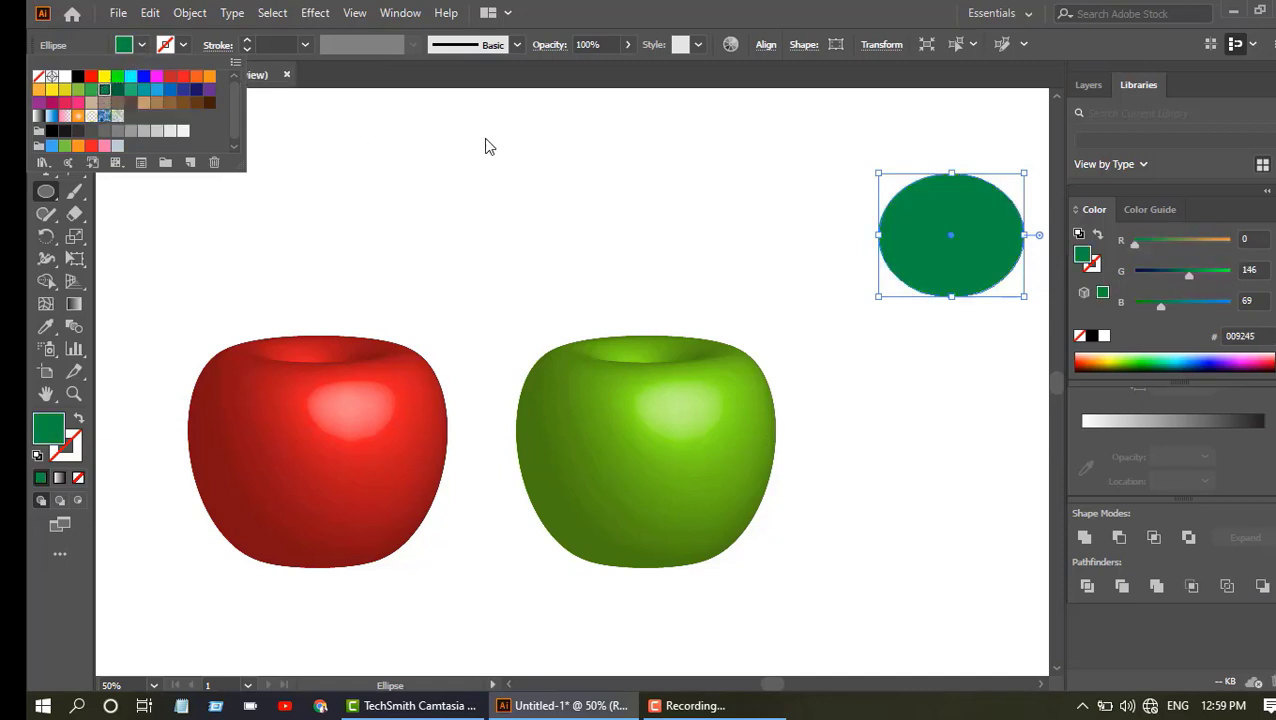
pyautogui.click(598, 143)
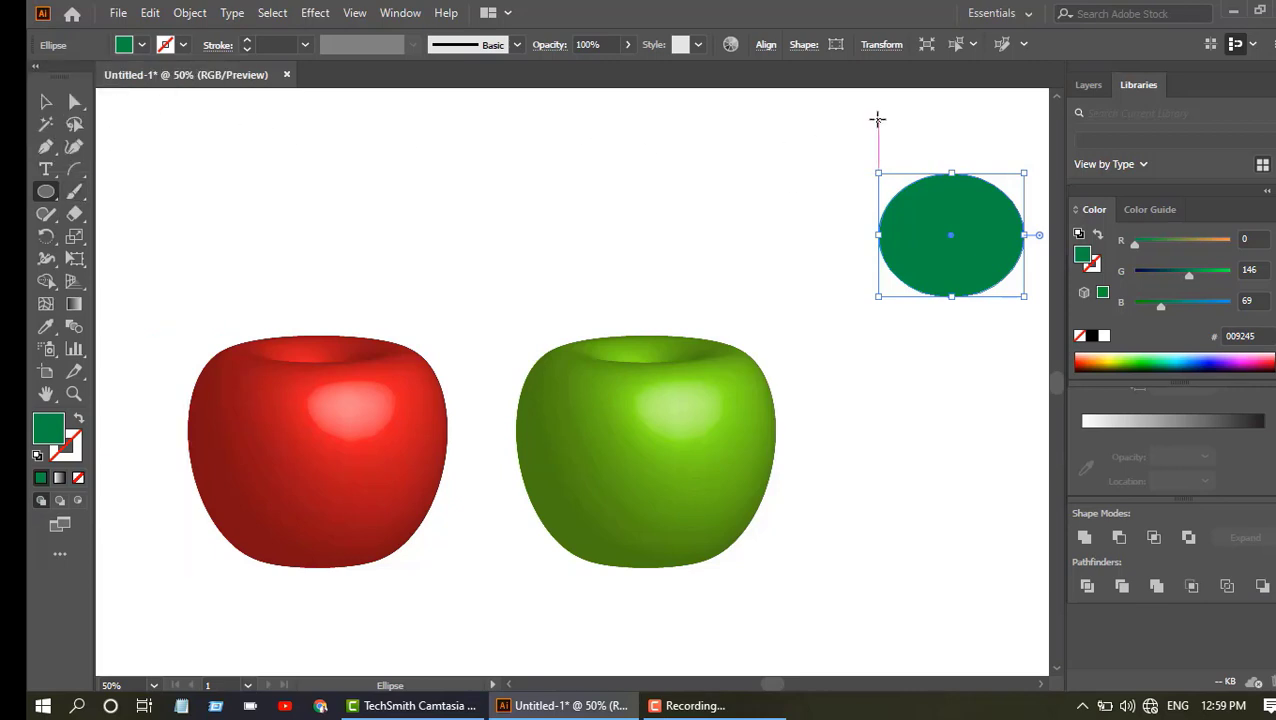
# Draw a second ellipse overlapping the upper half of the first, and remove everything but their leaf-shaped intersection with Shape Builder.
pyautogui.moveTo(877, 115); pyautogui.dragTo(1035, 235)
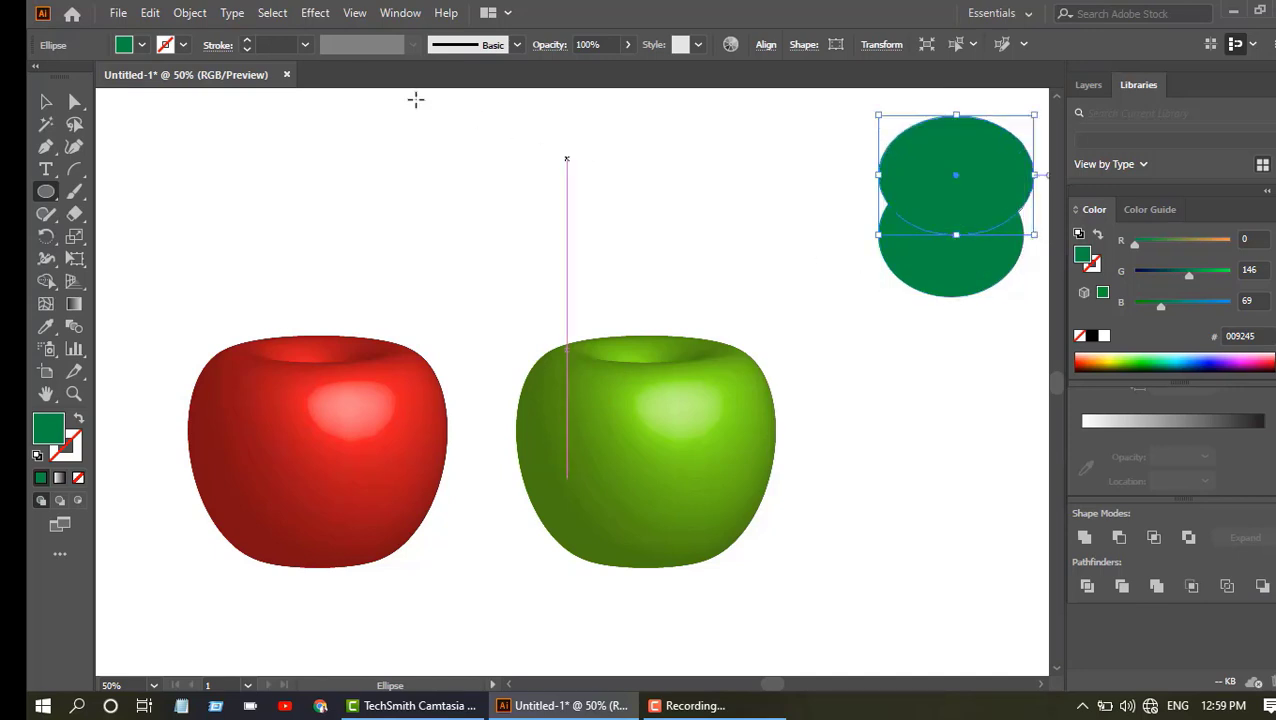
pyautogui.click(47, 103)
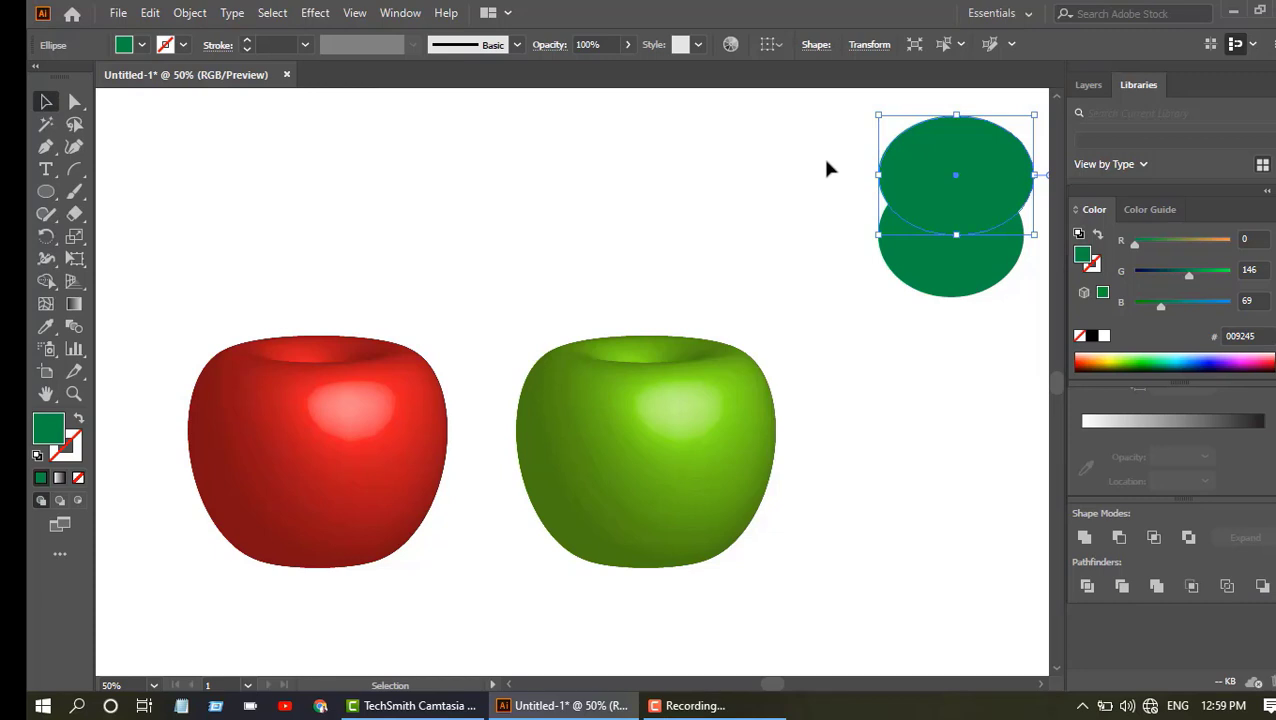
pyautogui.moveTo(801, 136); pyautogui.dragTo(1004, 280)
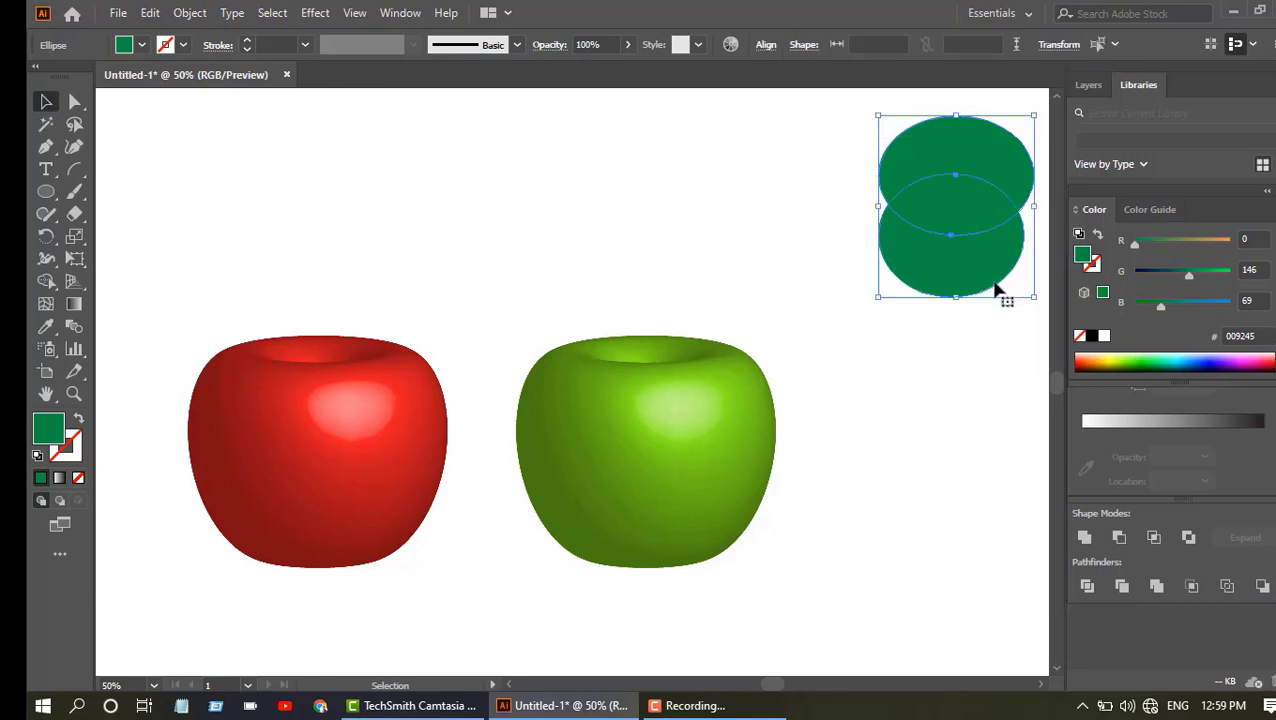
pyautogui.click(58, 284)
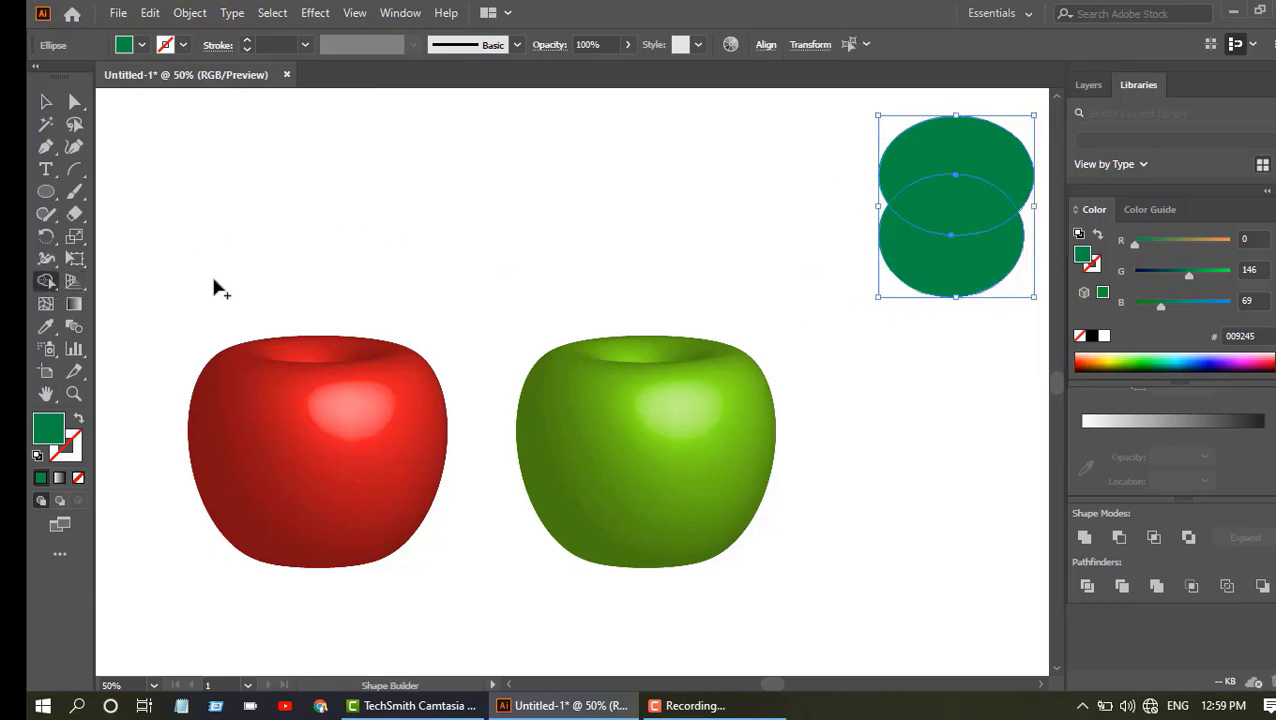
pyautogui.keyDown('alt'); pyautogui.click(930, 257); pyautogui.keyUp('alt')
pyautogui.moveTo(933, 168); pyautogui.dragTo(980, 165)
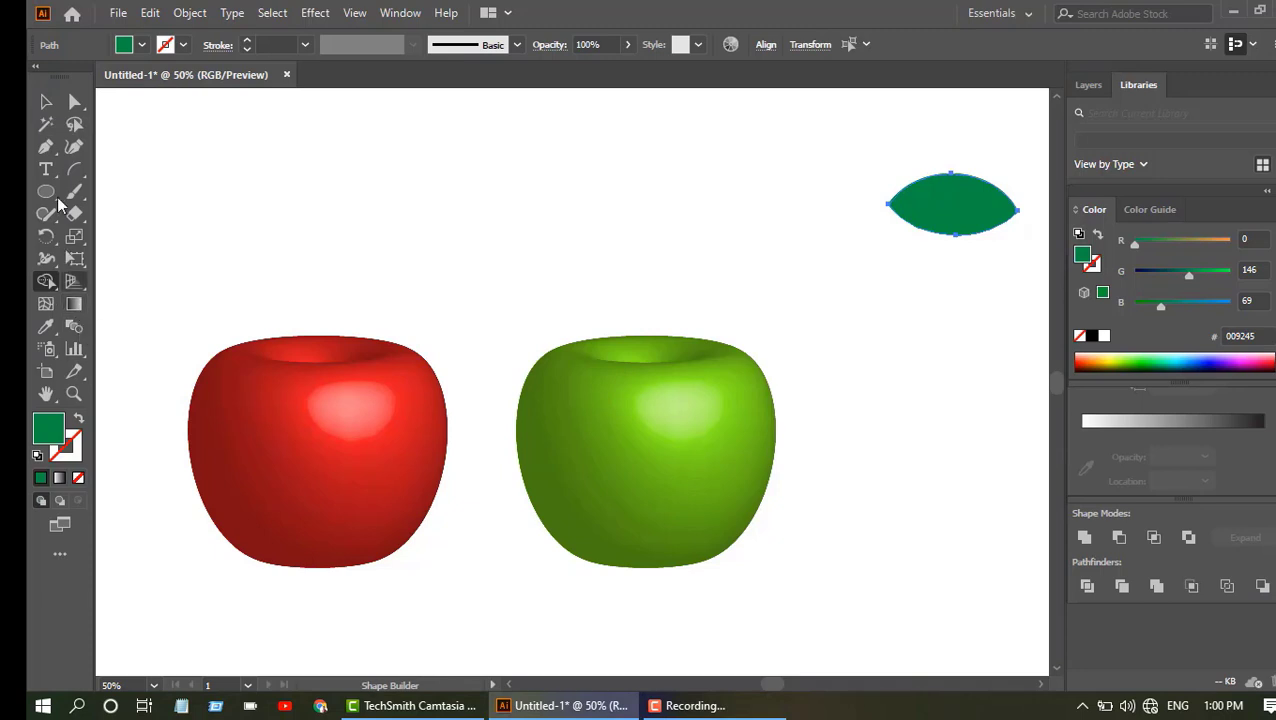
# Apply a linear gradient fill to the leaf and set its 0% color stop to dark green.
pyautogui.click(43, 101)
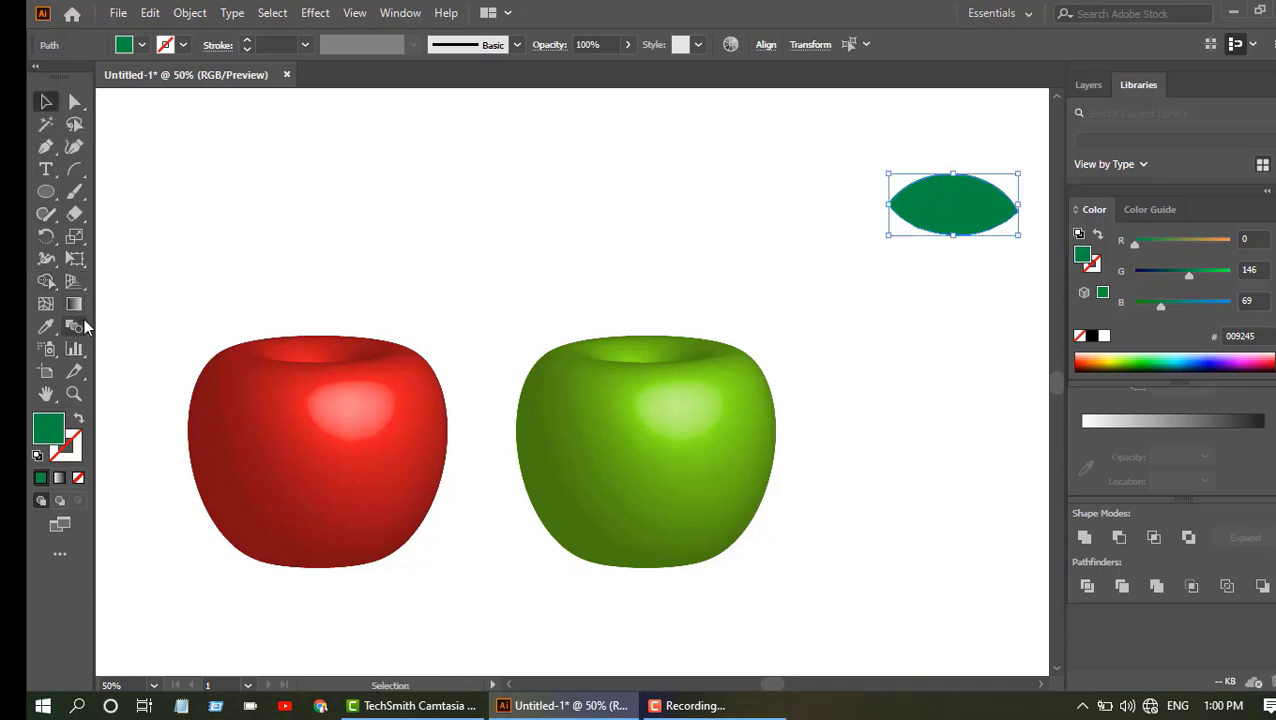
pyautogui.click(76, 306)
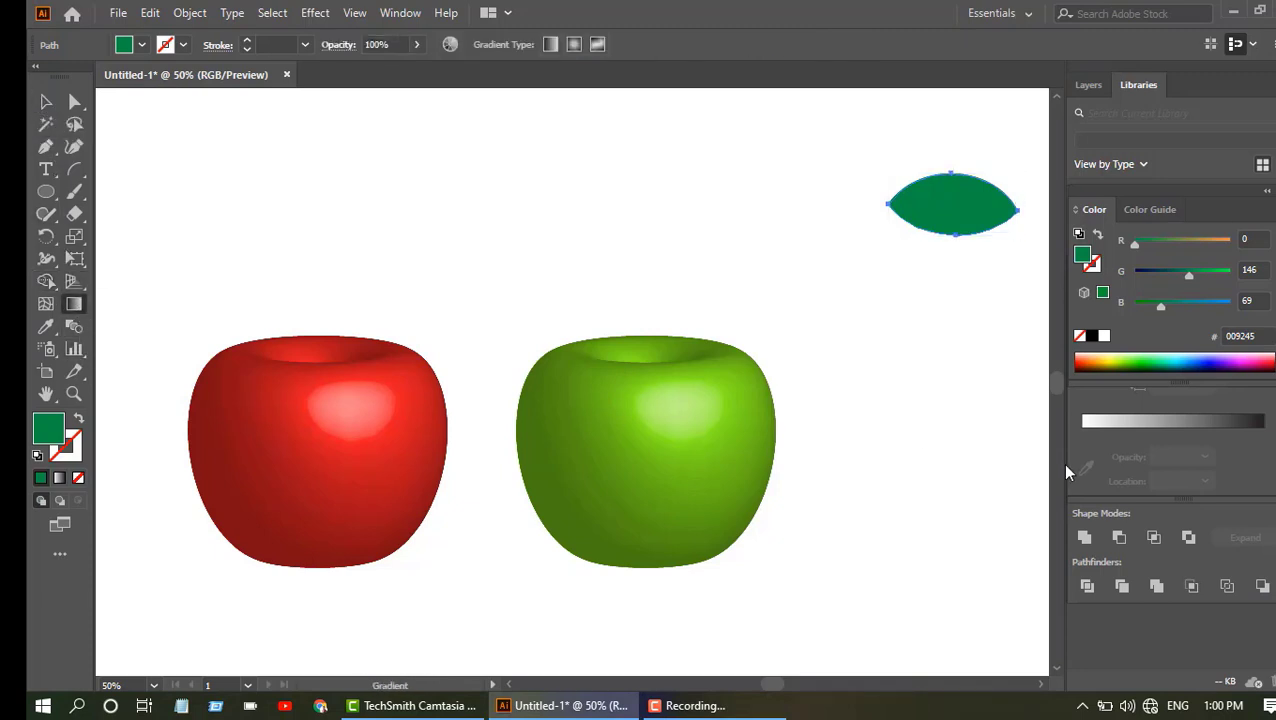
pyautogui.click(1116, 428)
pyautogui.click(1116, 428)
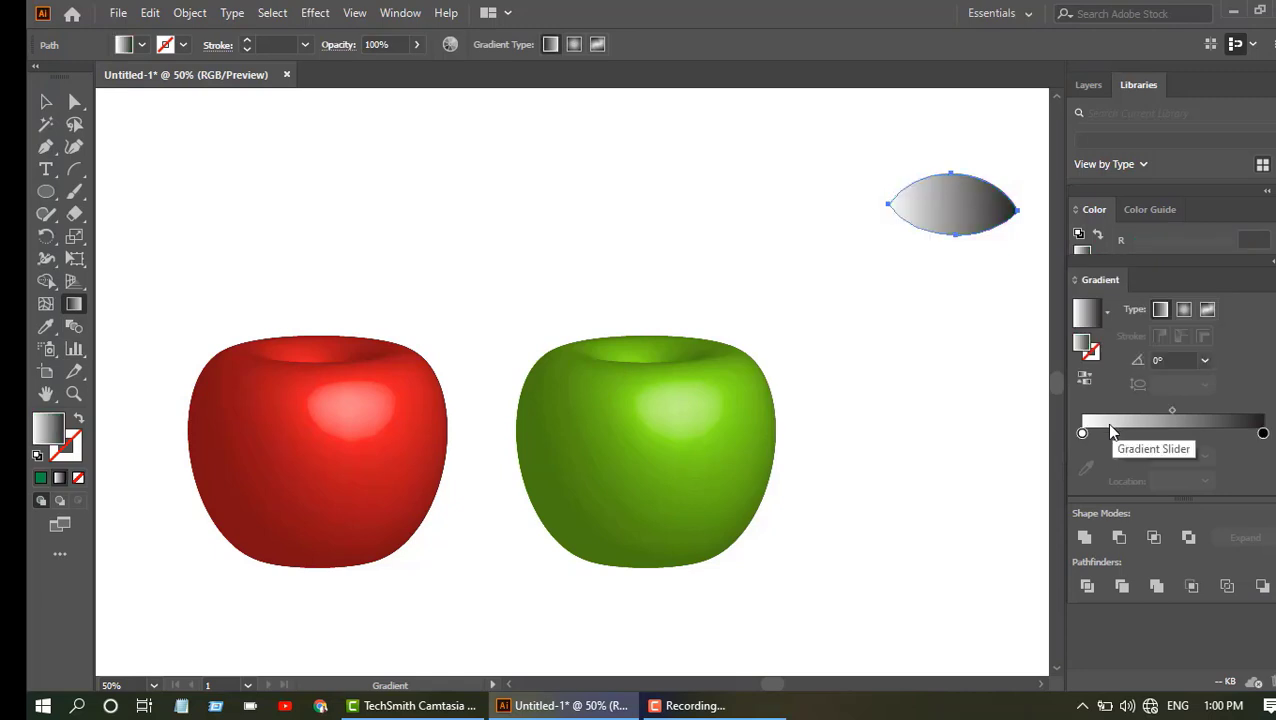
pyautogui.click(1083, 434)
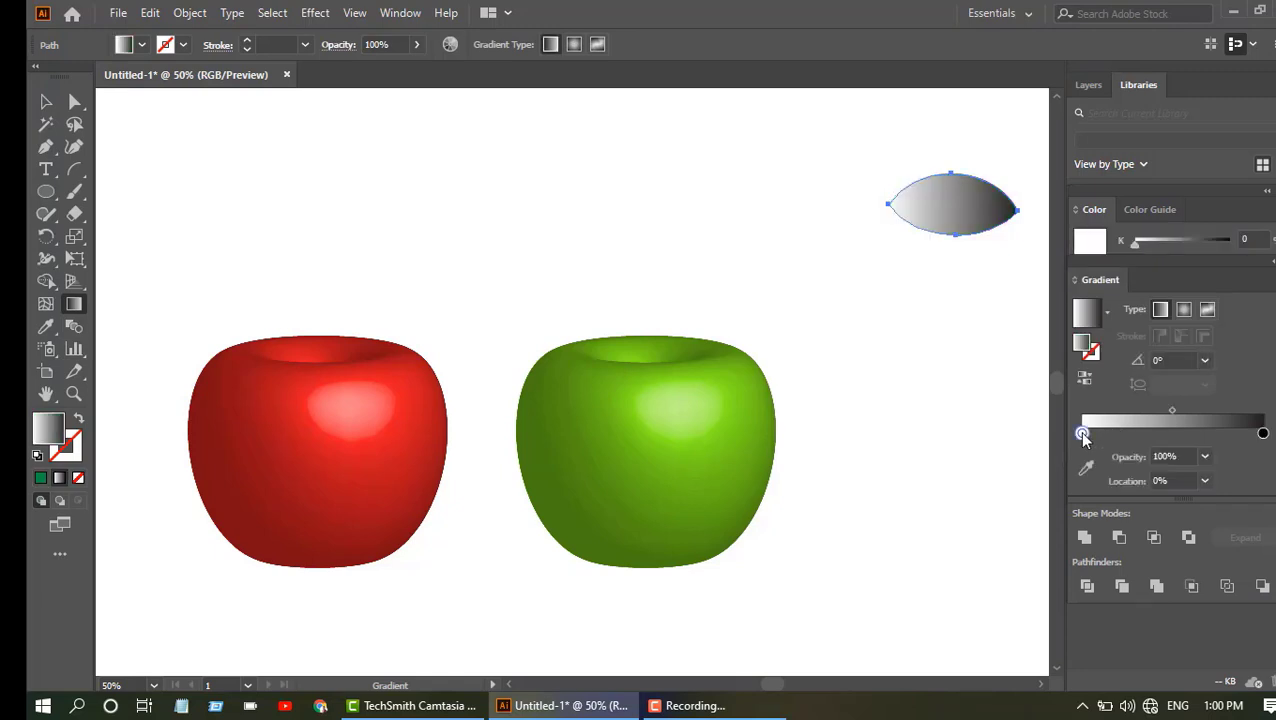
pyautogui.doubleClick(1083, 434)
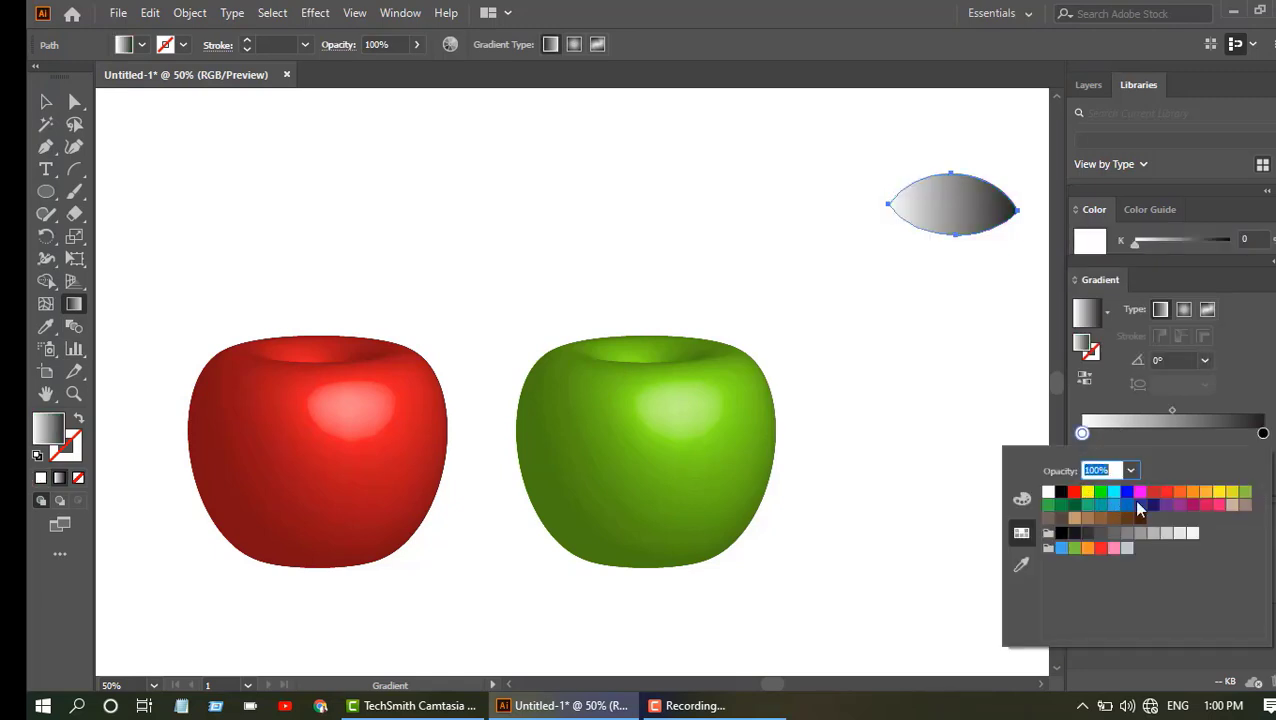
pyautogui.click(1075, 505)
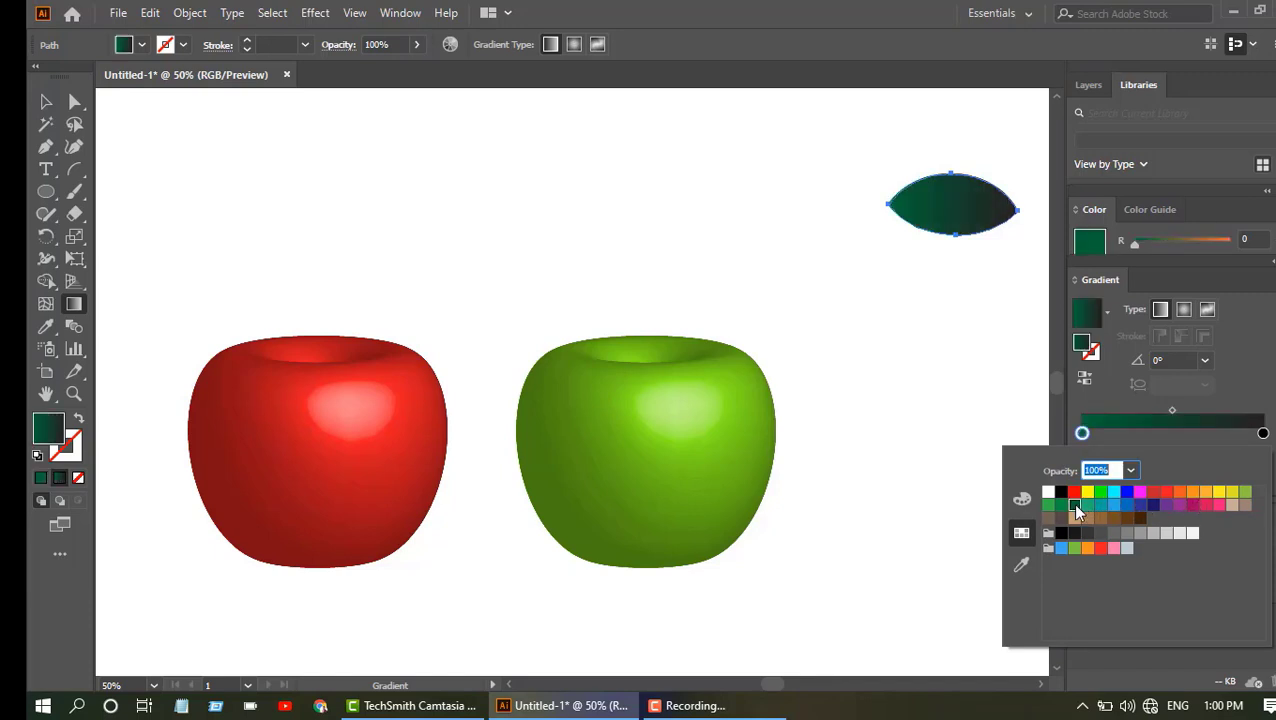
# Set the leaf gradient's 100% color stop to a lighter green.
pyautogui.click(1265, 437)
pyautogui.doubleClick(1264, 435)
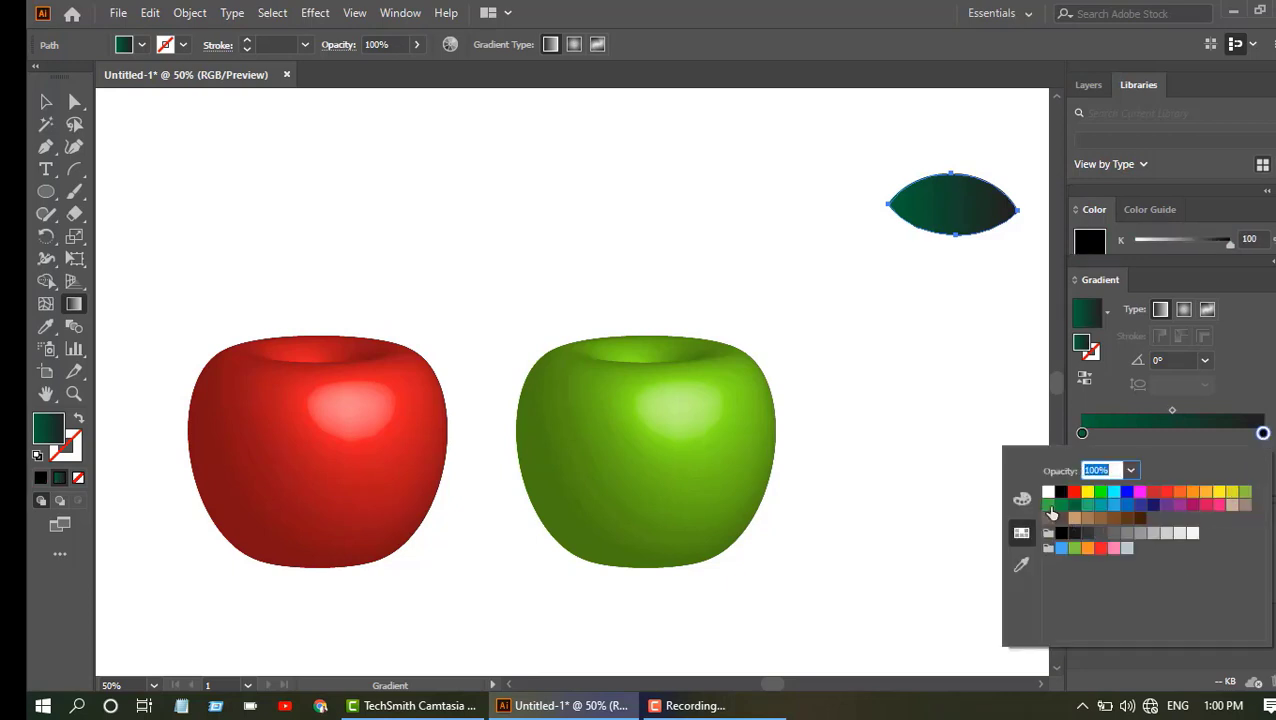
pyautogui.click(1050, 507)
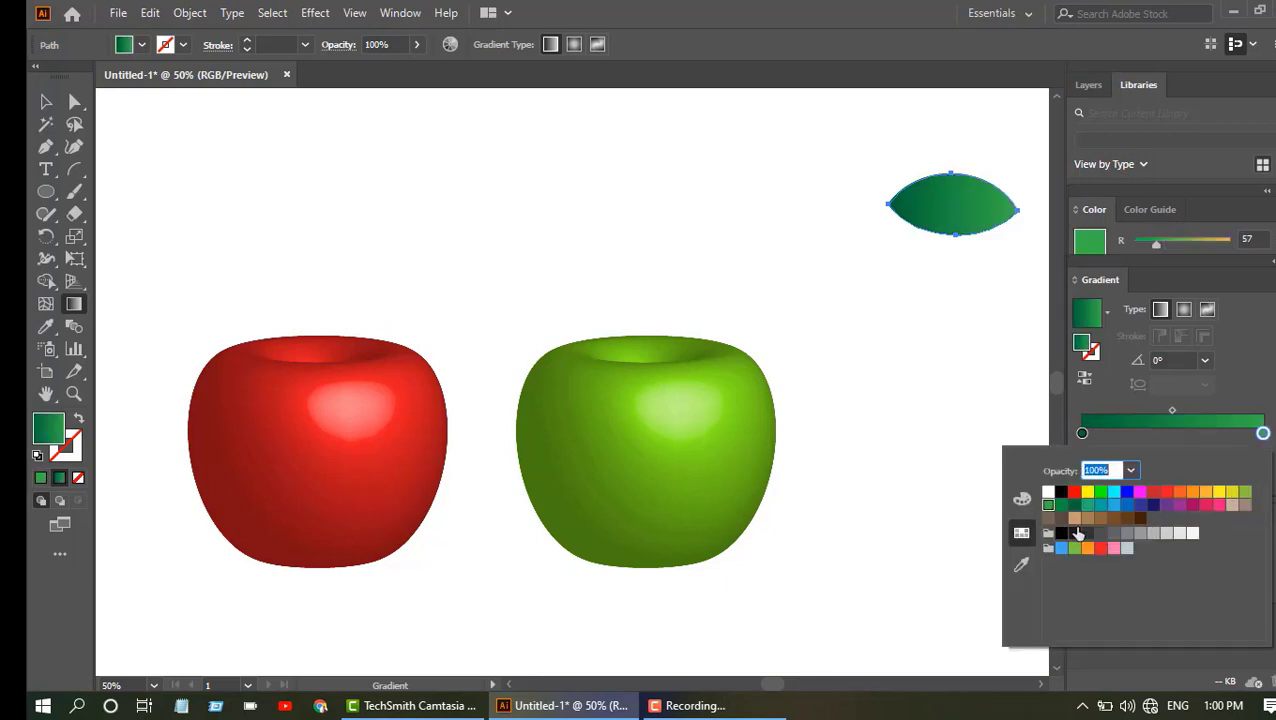
pyautogui.click(793, 172)
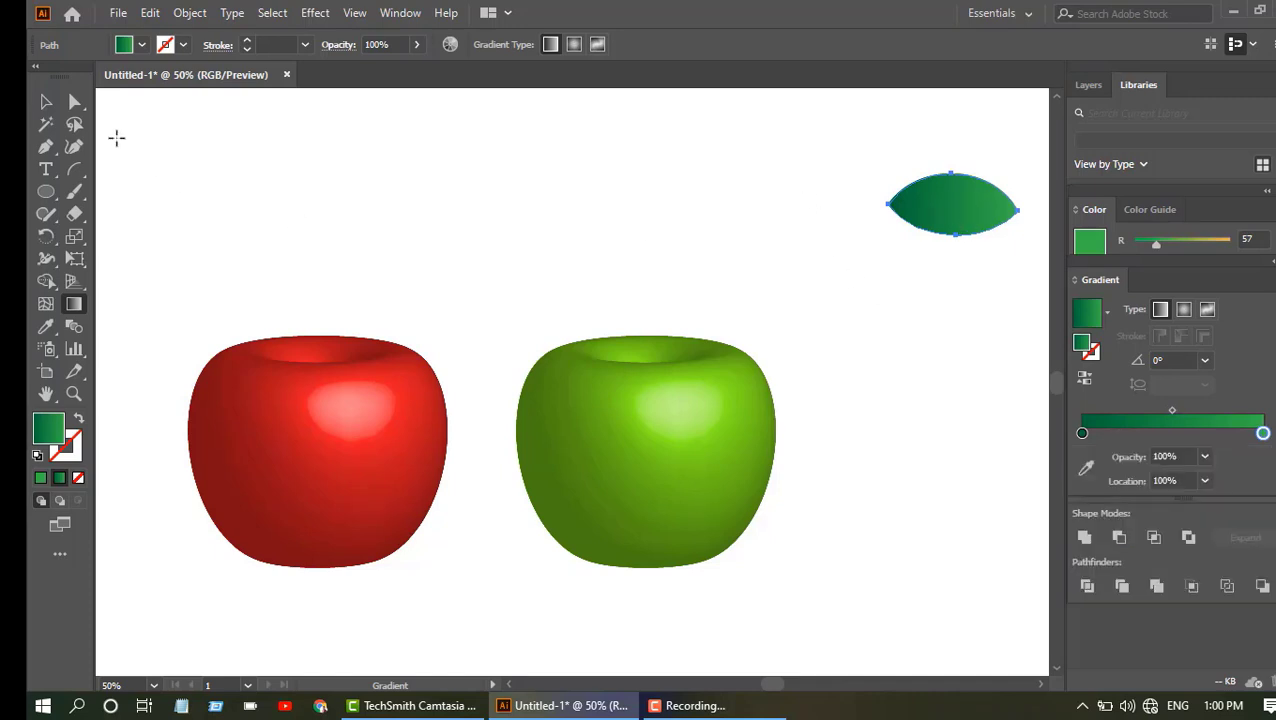
# Move the leaf slightly to the left, away from the artboard view's edge.
pyautogui.click(45, 101)
pyautogui.moveTo(969, 222); pyautogui.dragTo(919, 215)
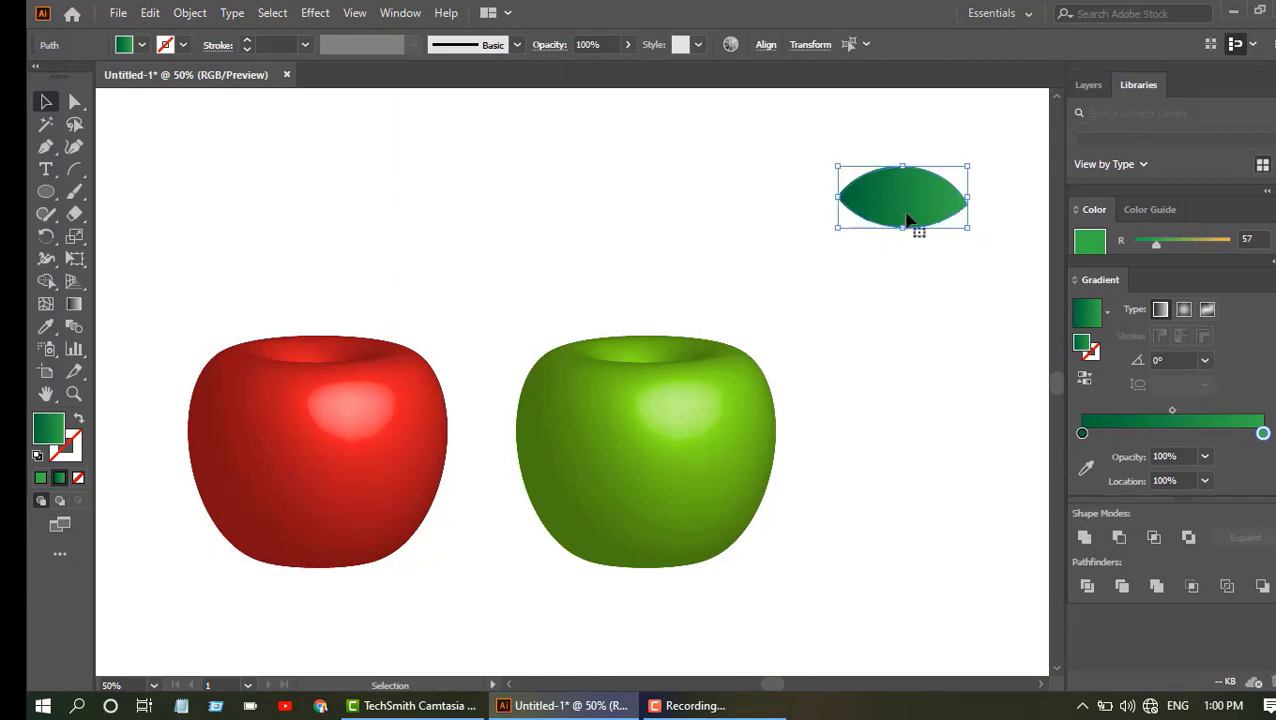
pyautogui.hotkey('ctrl', '+')
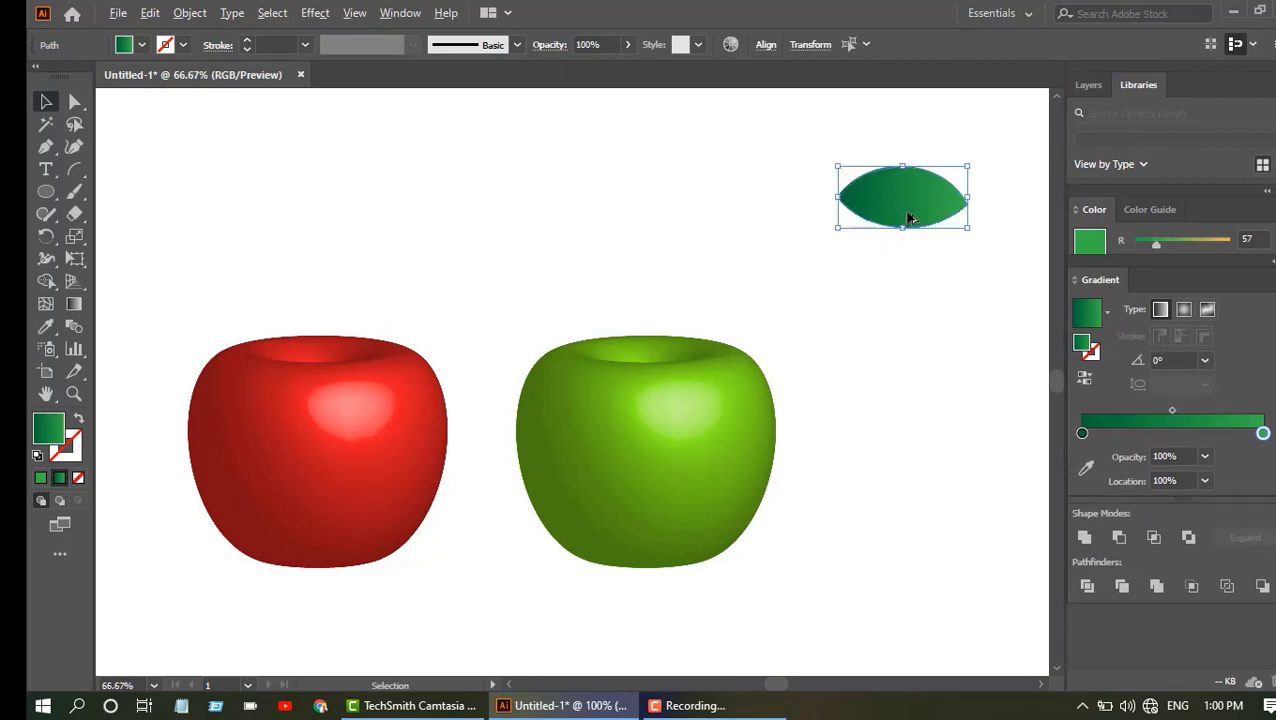
pyautogui.hotkey('ctrl', '+')
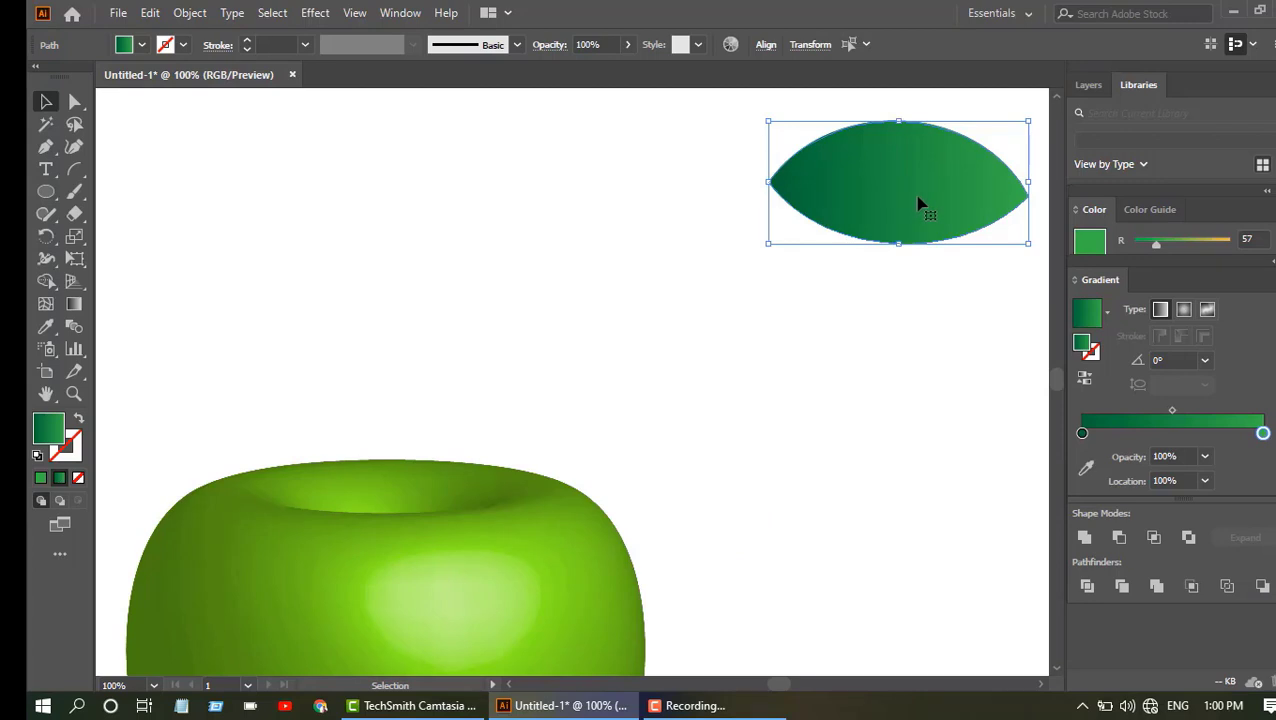
pyautogui.moveTo(918, 202); pyautogui.dragTo(891, 255)
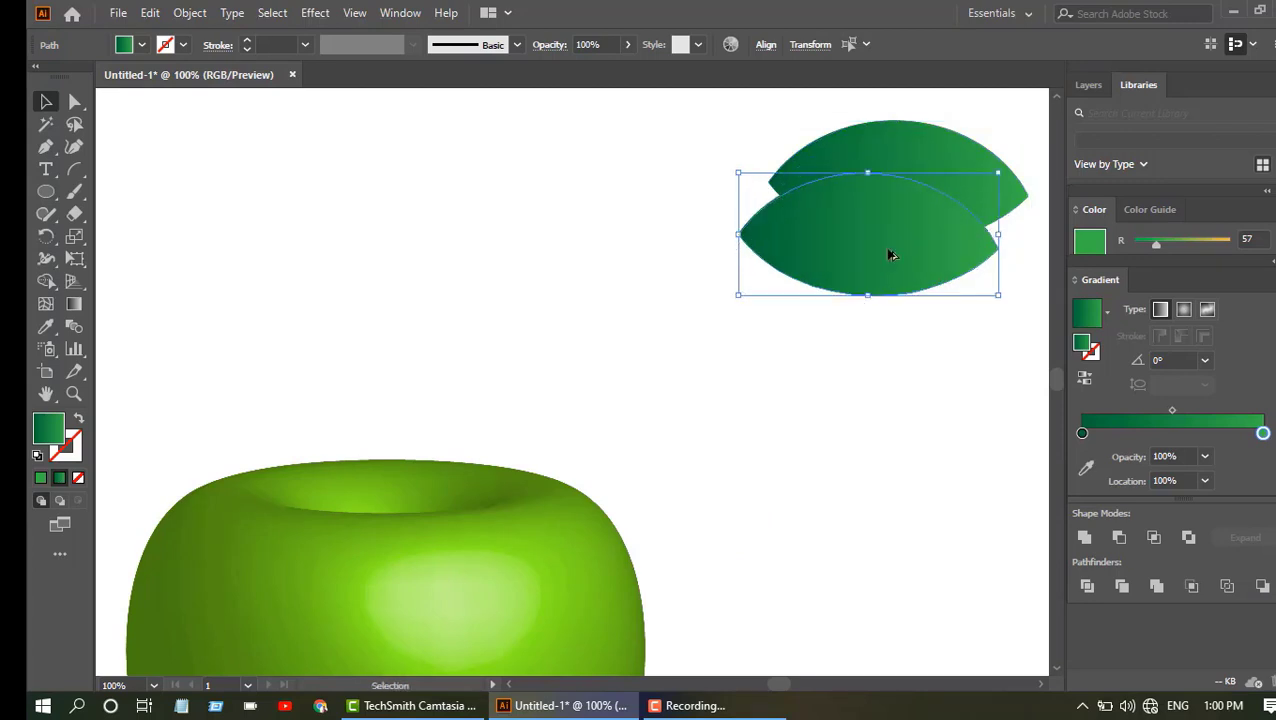
pyautogui.press('a')
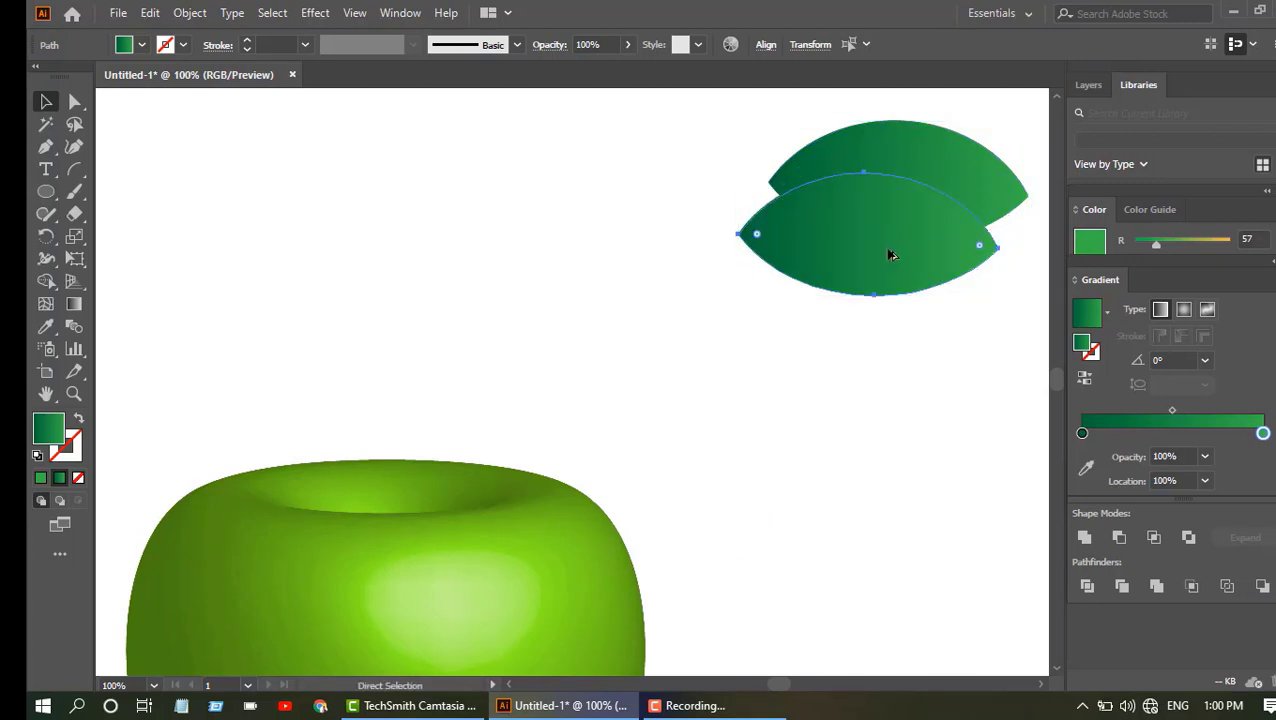
pyautogui.hotkey('ctrl', 'z')
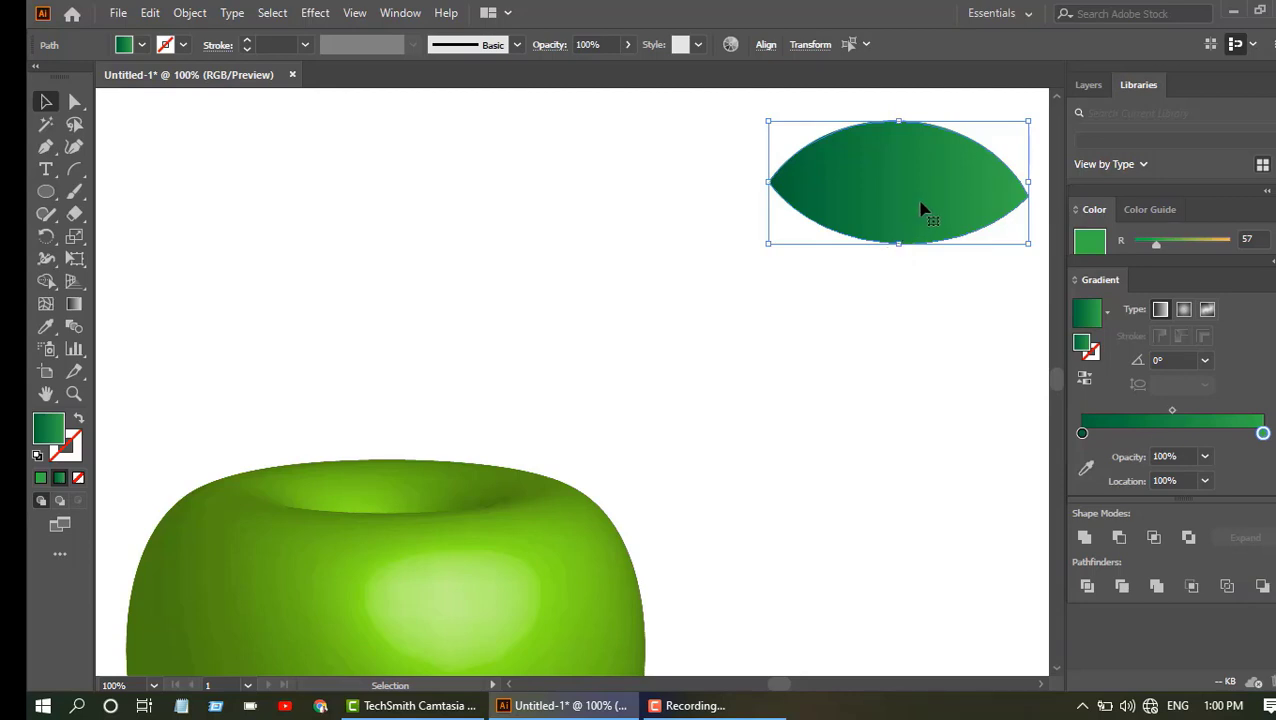
# Move the leaf lower and draw a straight line from beyond its left tip through its middle to the right tip.
pyautogui.moveTo(920, 211); pyautogui.dragTo(894, 342)
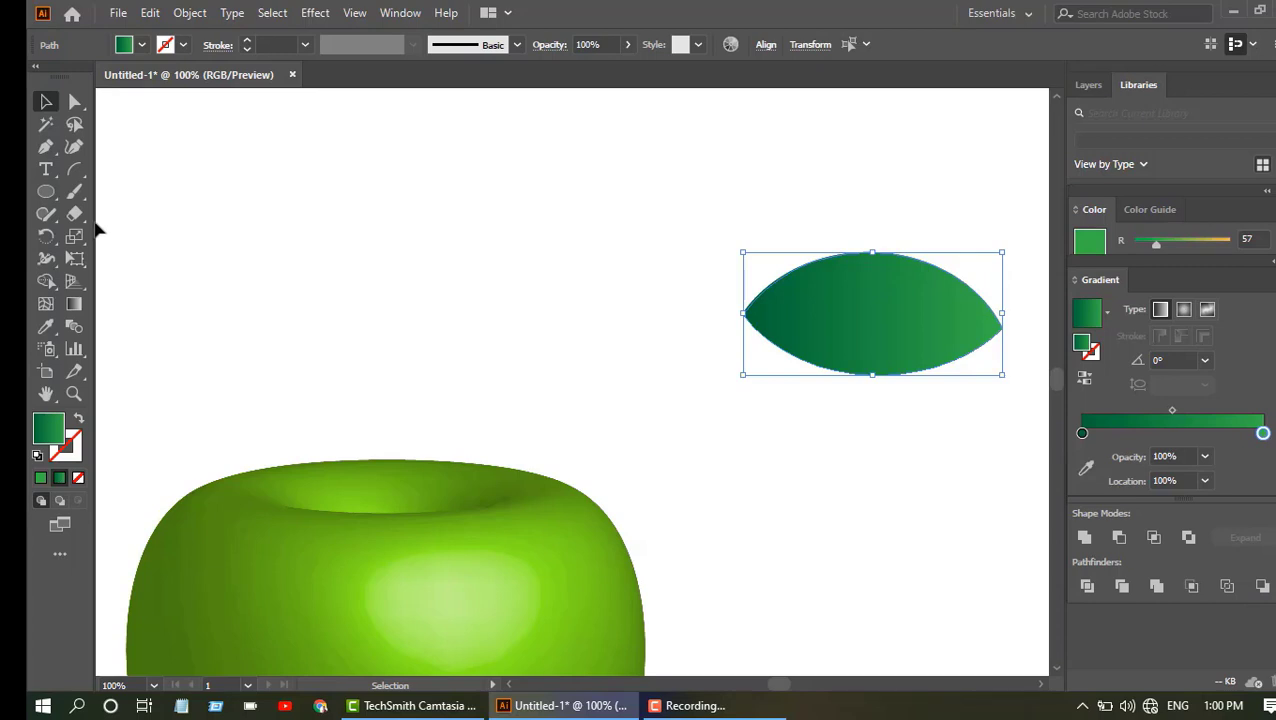
pyautogui.click(74, 181)
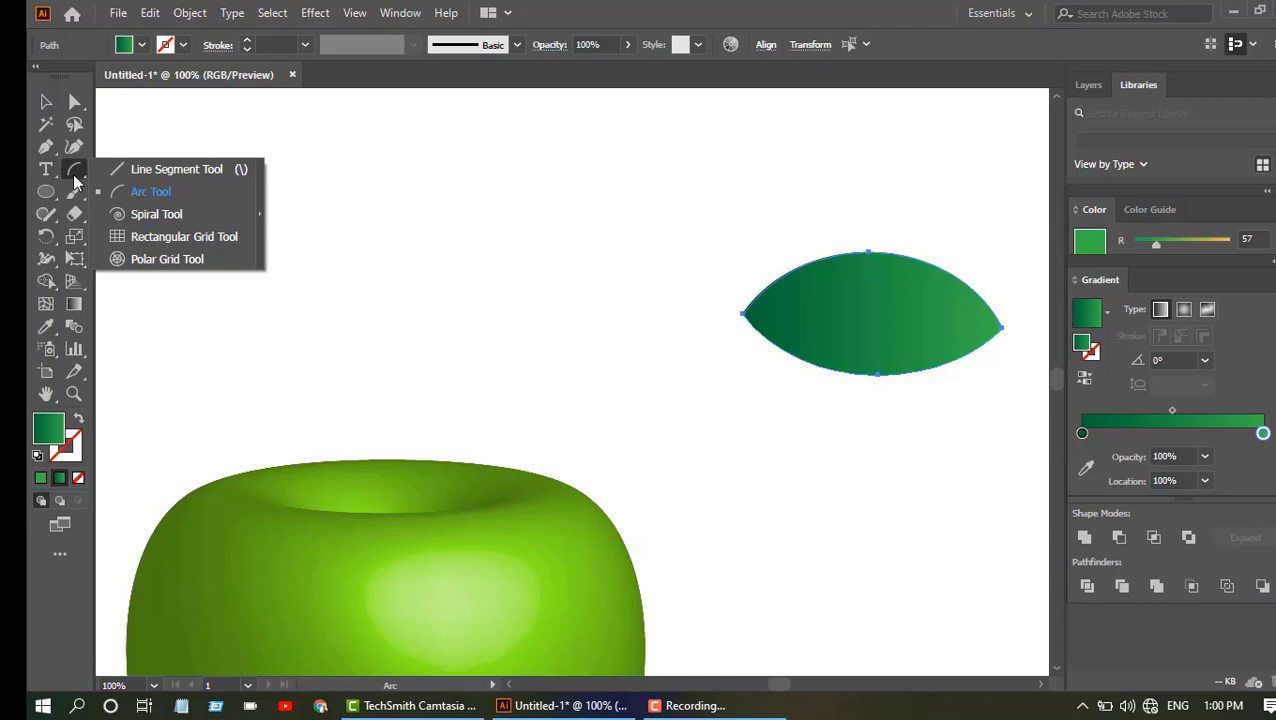
pyautogui.click(171, 170)
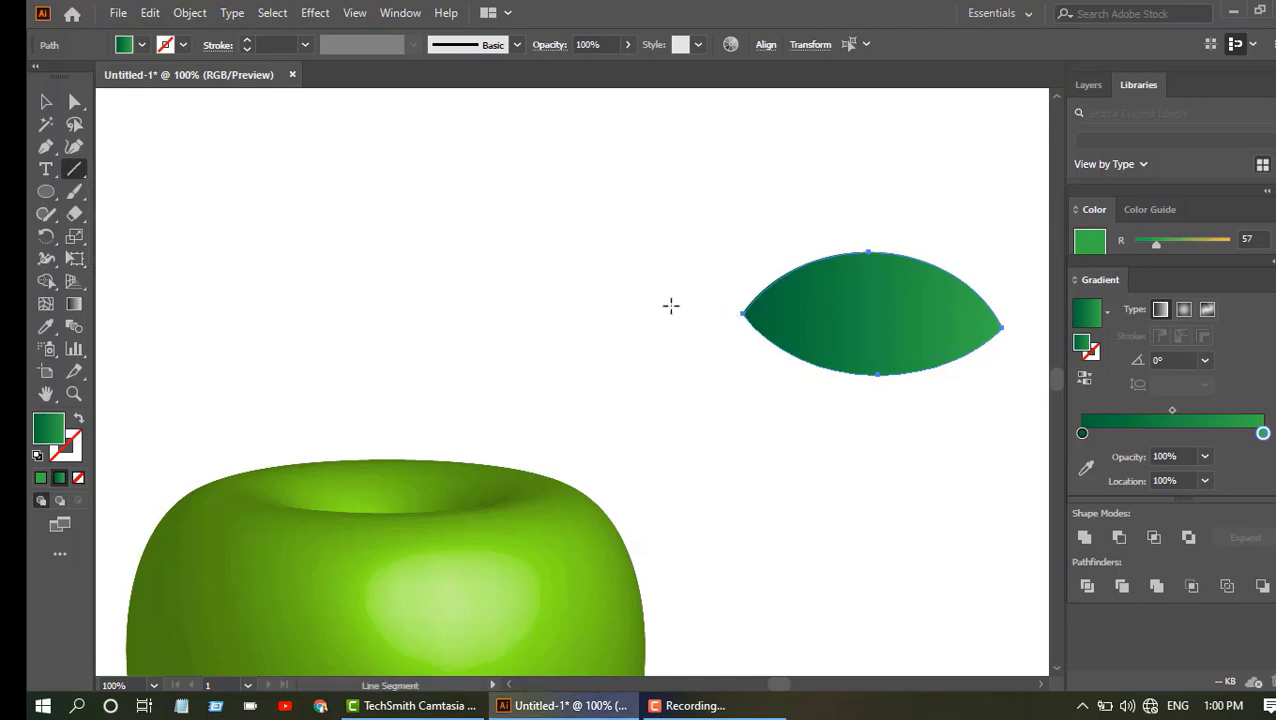
pyautogui.moveTo(671, 306); pyautogui.dragTo(995, 329)
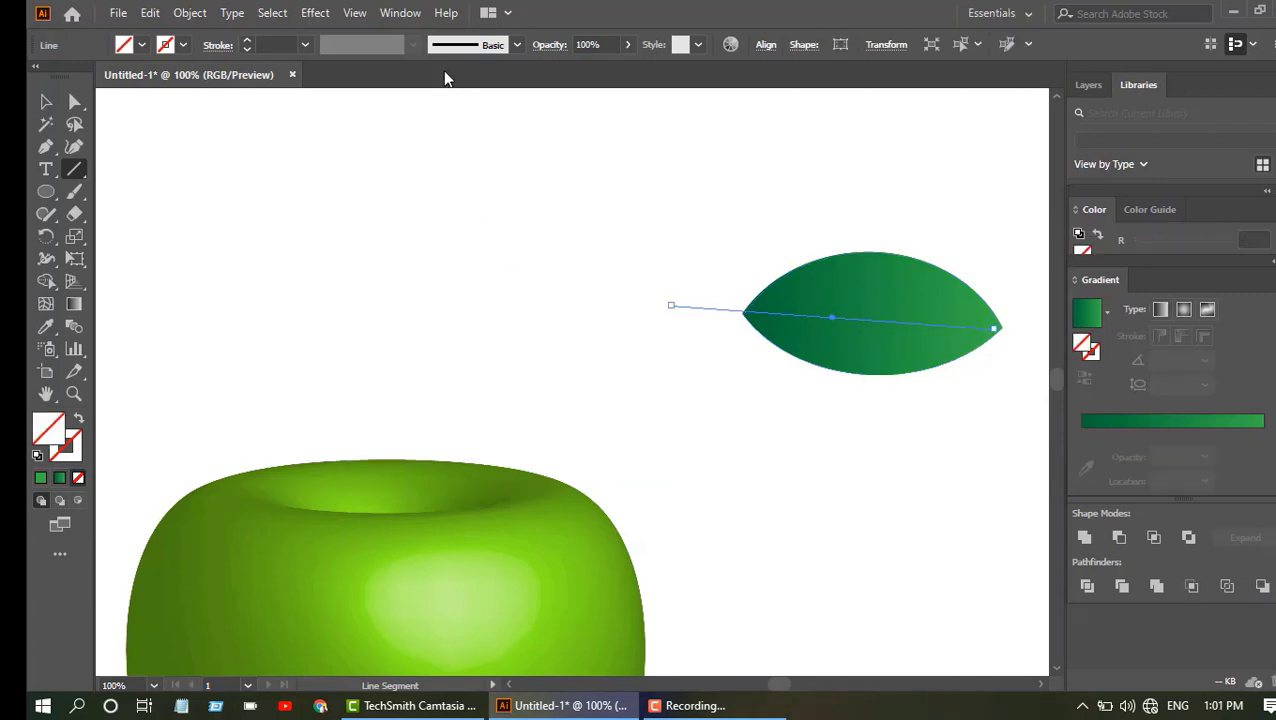
# Give the straight line through the leaf a brown stroke with a weight of 7 pt.
pyautogui.click(247, 42)
pyautogui.click(247, 42)
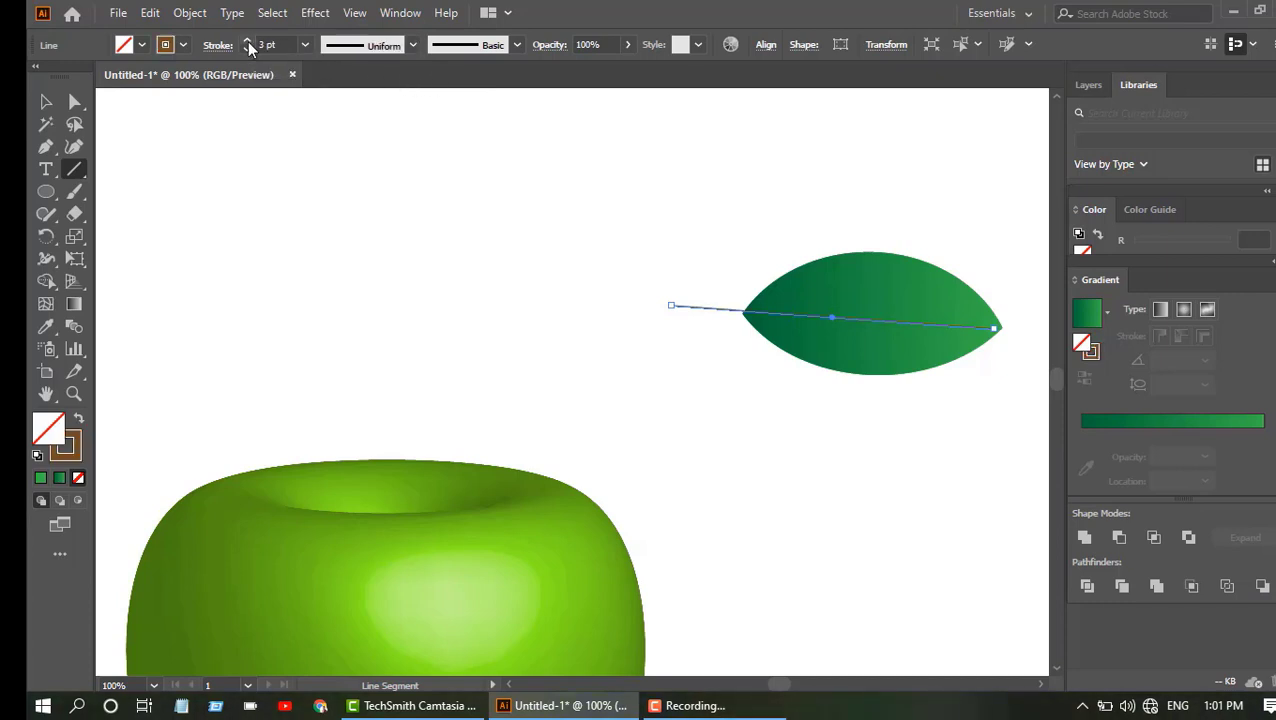
pyautogui.click(247, 42)
pyautogui.click(247, 42)
pyautogui.click(247, 42)
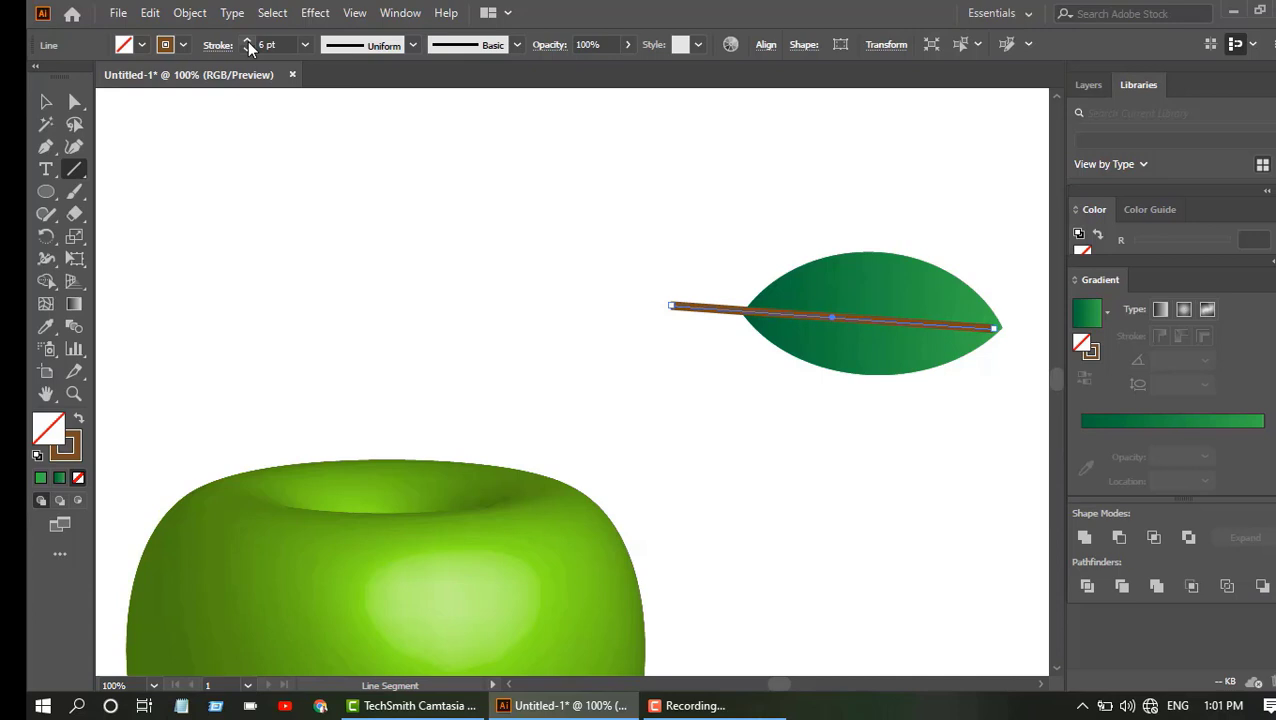
pyautogui.click(247, 42)
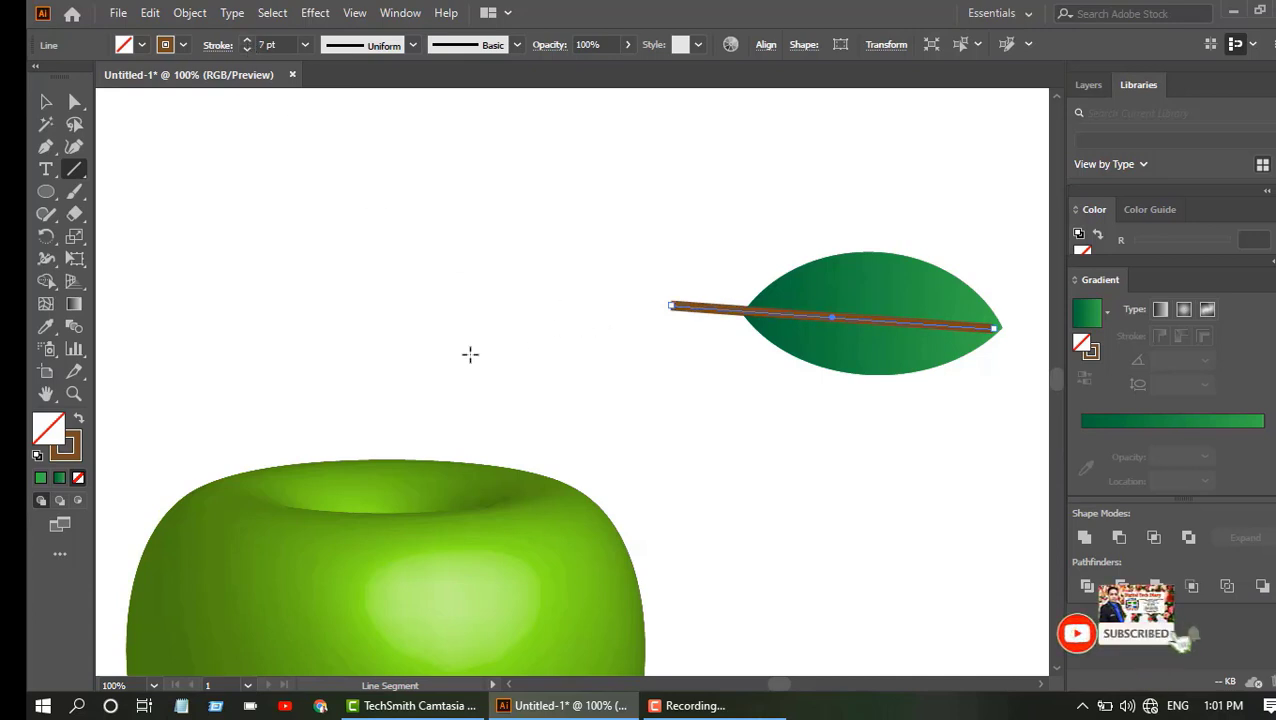
# Recolor the leaf's central line to the medium green swatch and apply the triangular width profile that tapers toward the leaf's far tip.
pyautogui.click(171, 45)
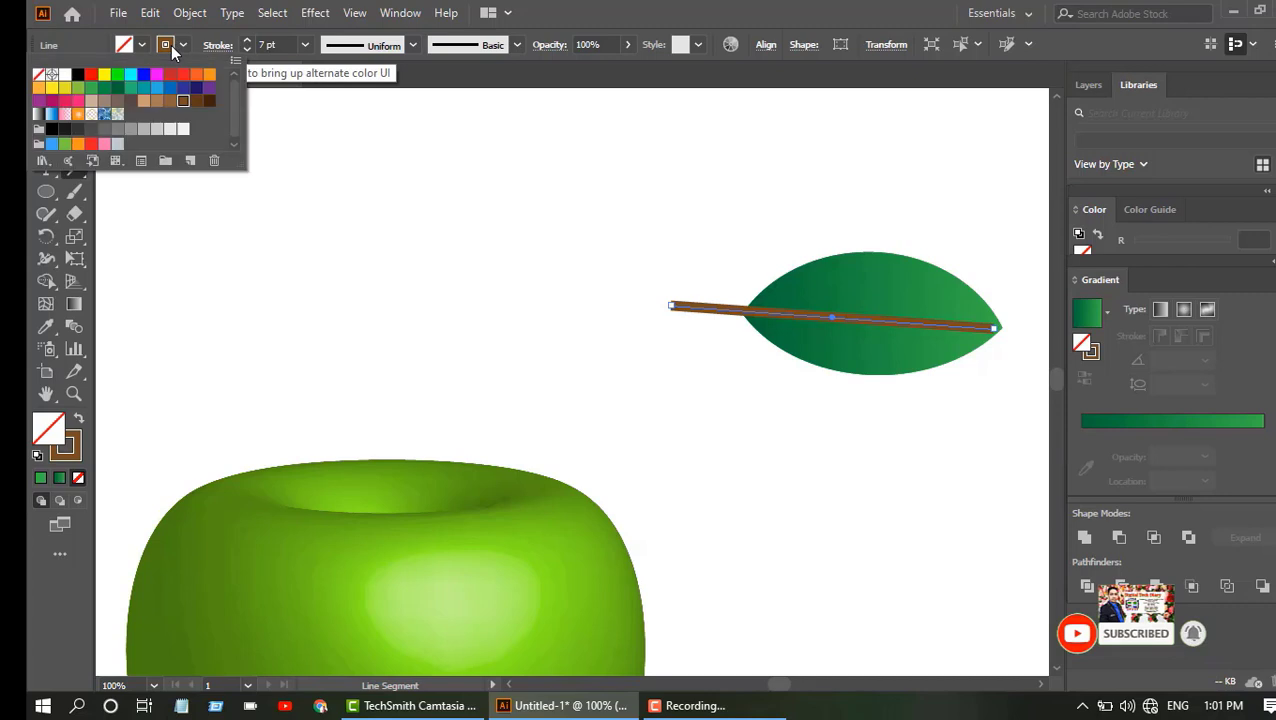
pyautogui.click(117, 76)
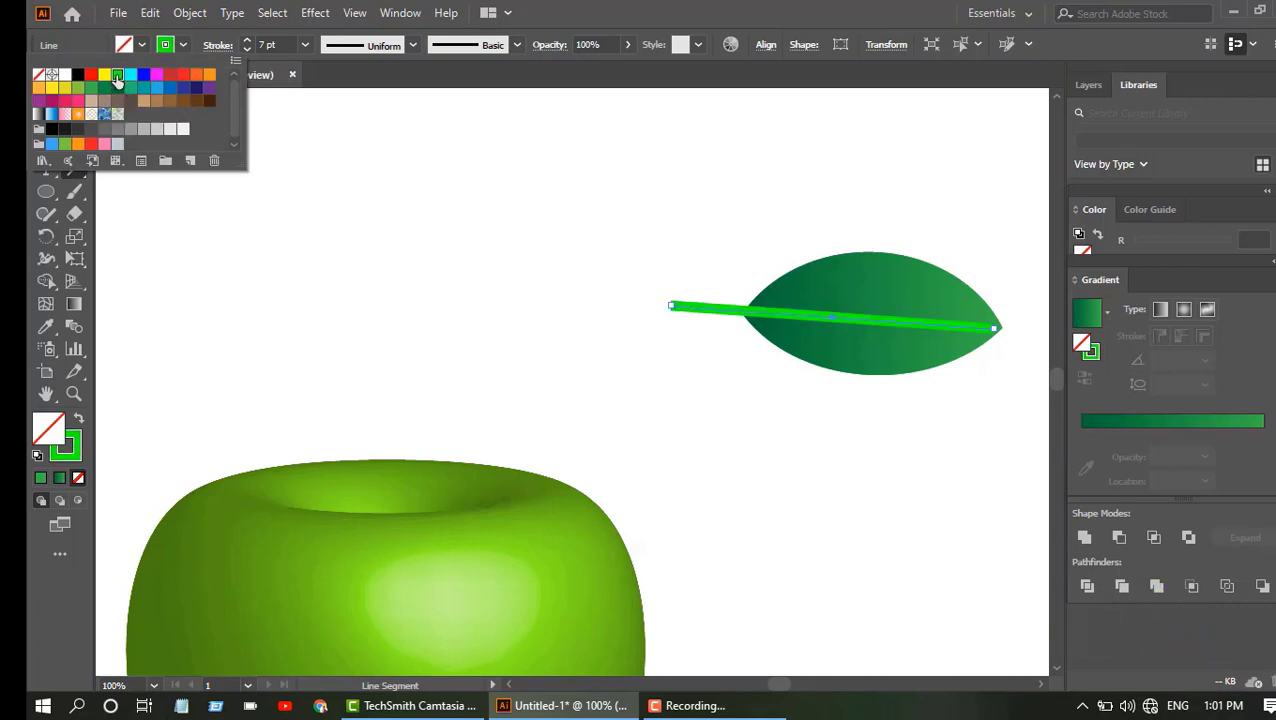
pyautogui.click(104, 89)
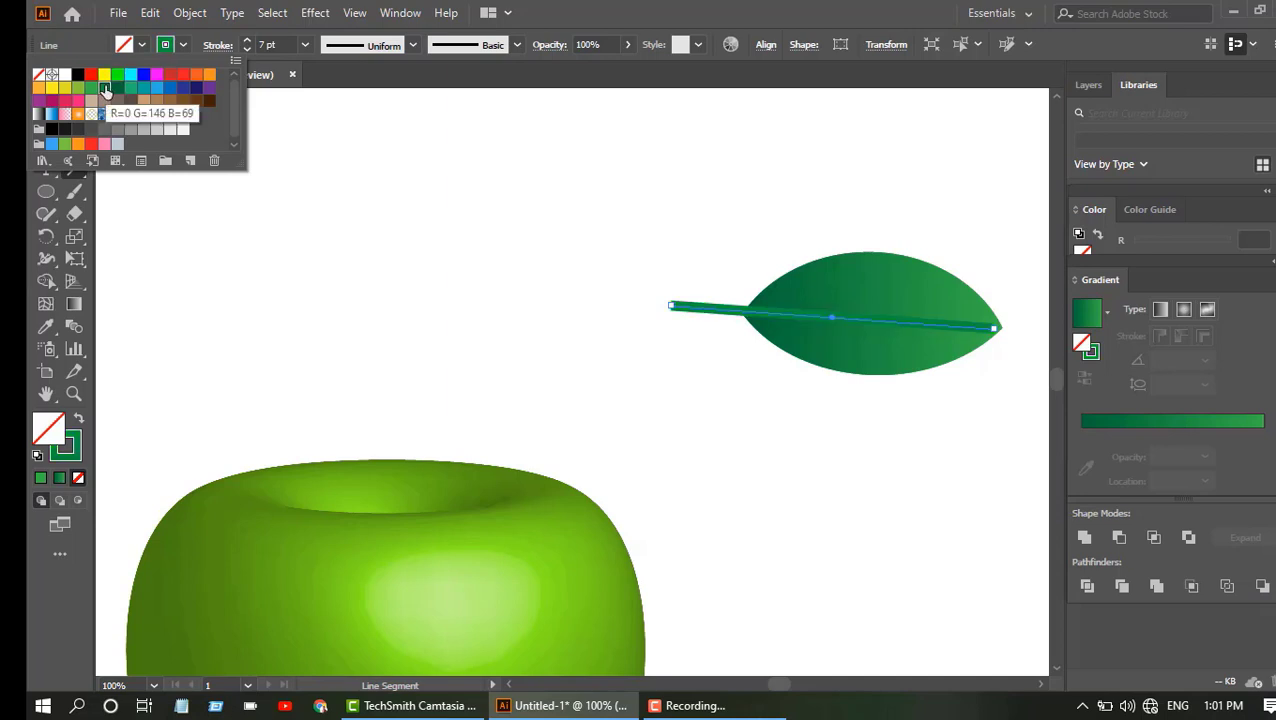
pyautogui.click(91, 89)
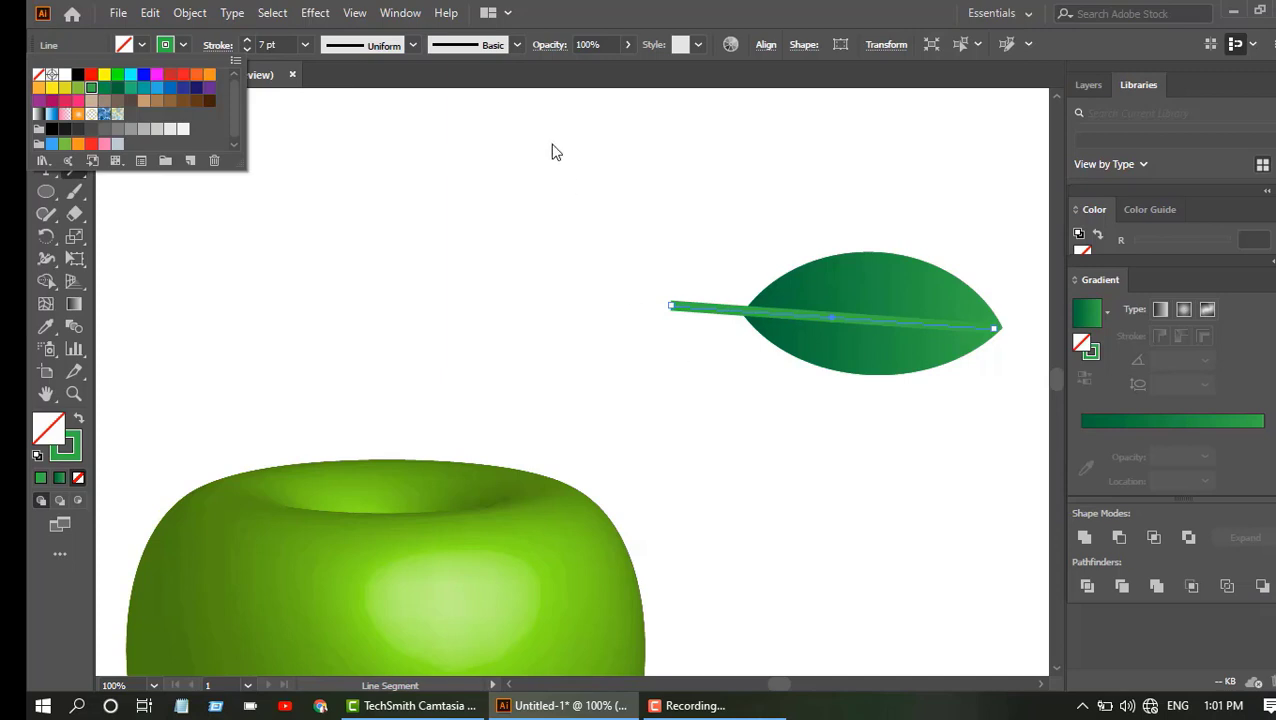
pyautogui.click(410, 45)
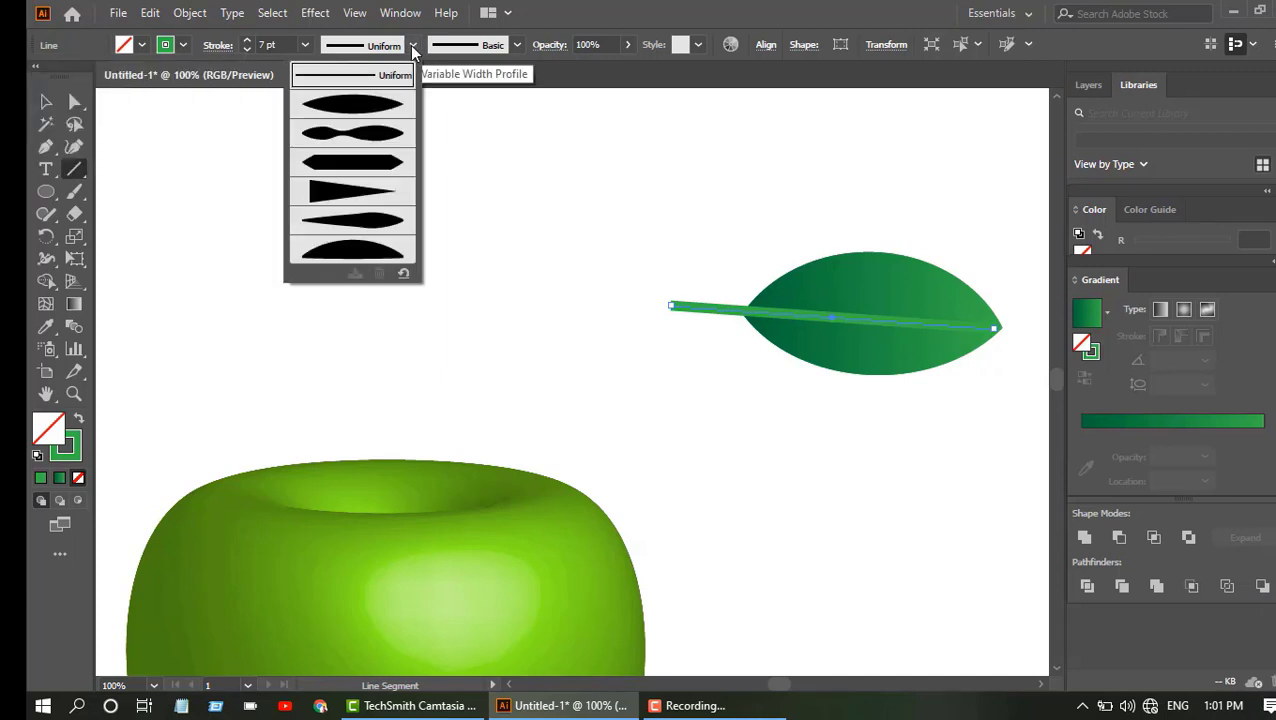
pyautogui.click(381, 196)
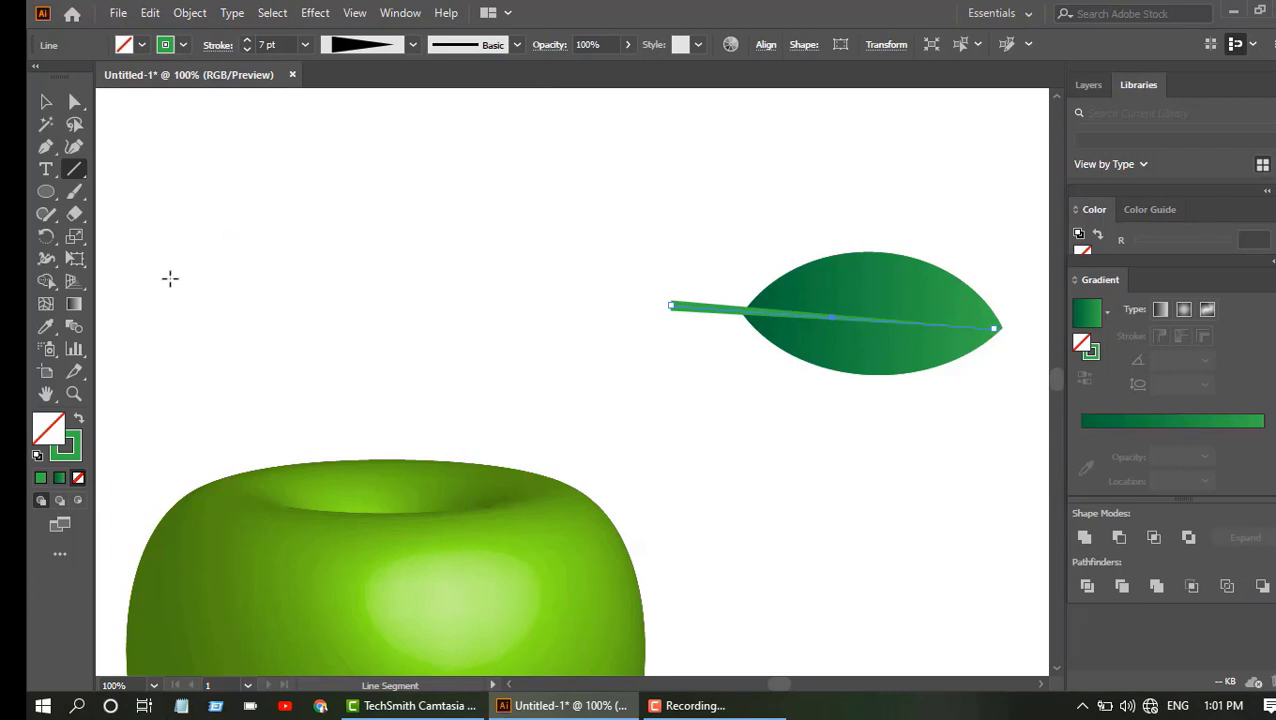
# Draw a row of curved veins with the Arc tool from the central line into the leaf's upper half, ending near the tip.
pyautogui.click(75, 170)
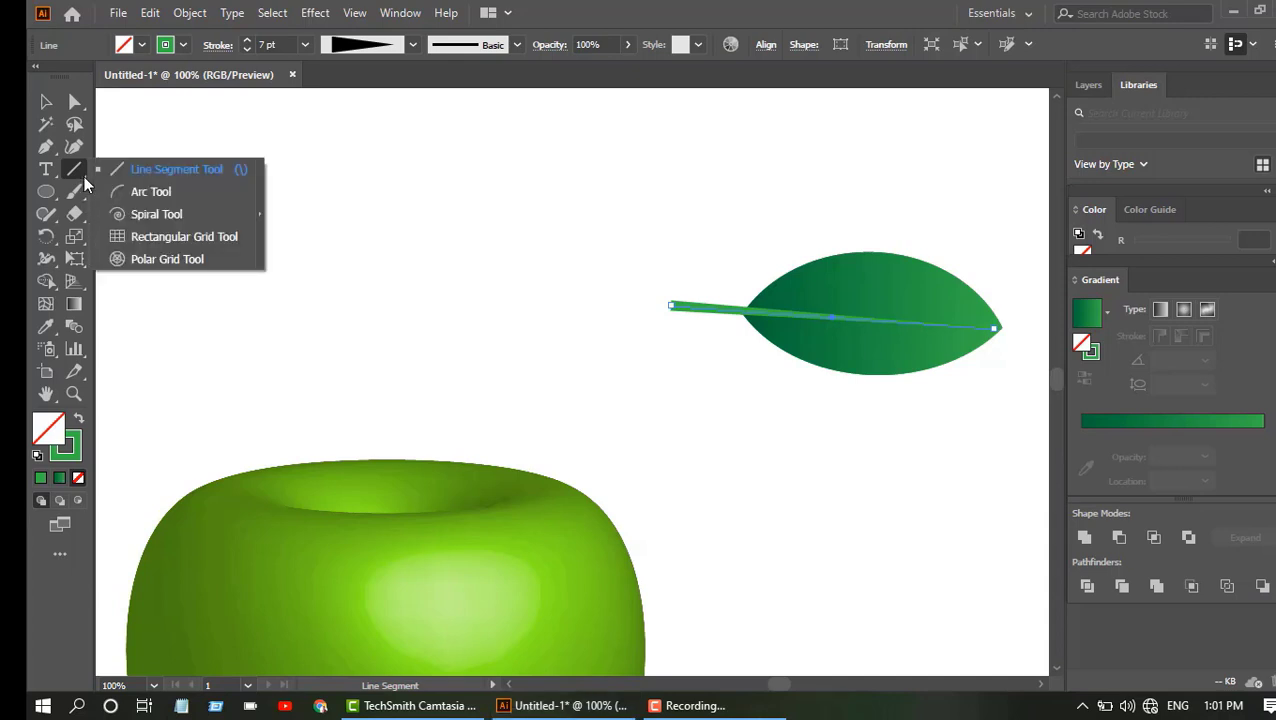
pyautogui.click(167, 192)
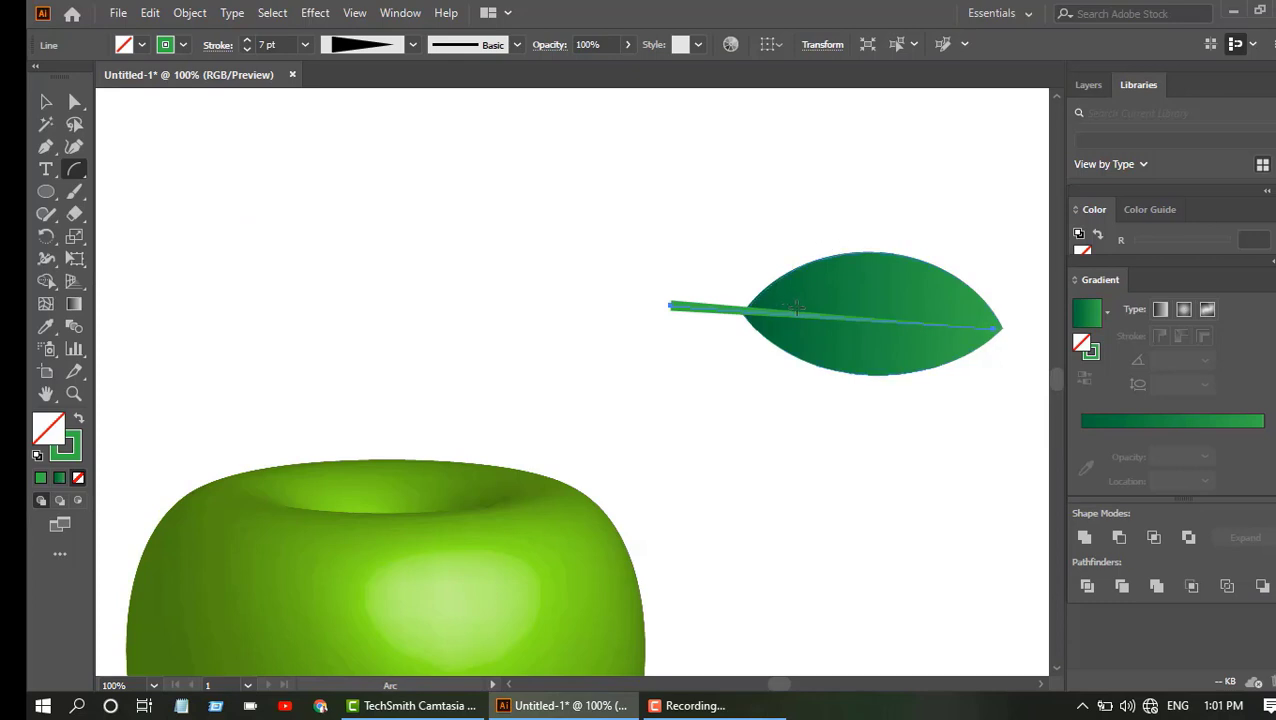
pyautogui.moveTo(796, 308); pyautogui.dragTo(828, 271)
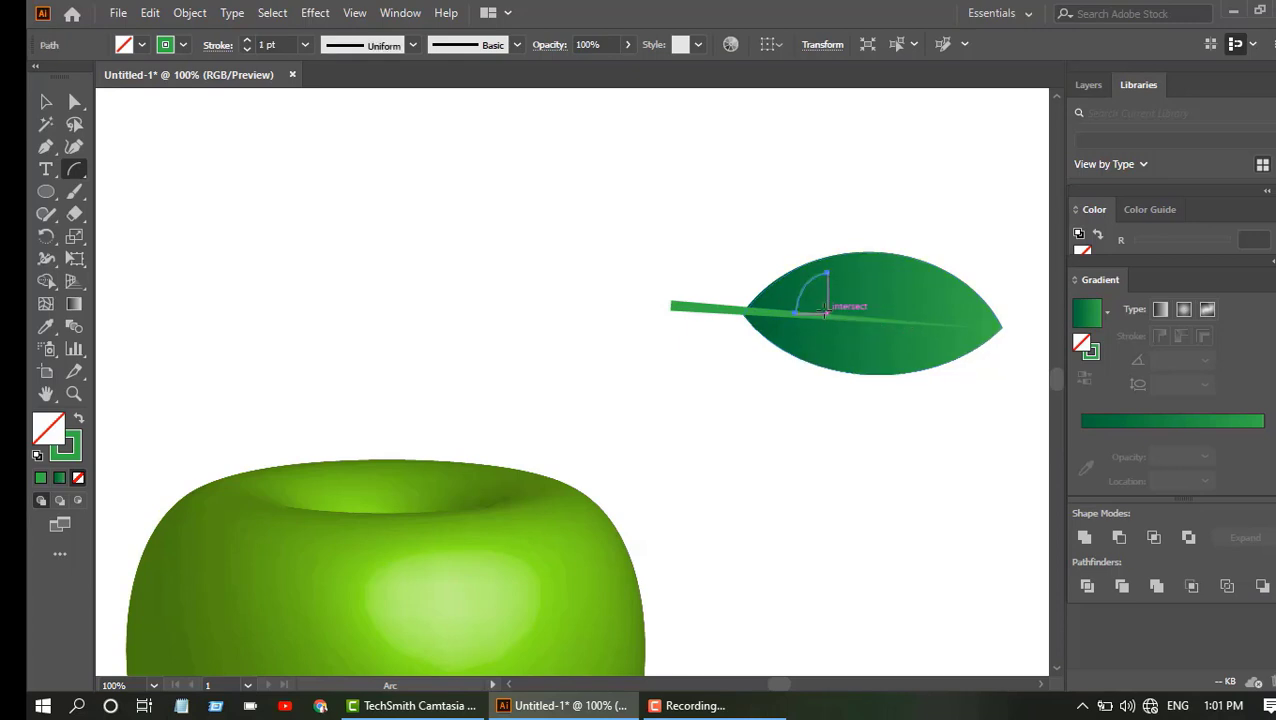
pyautogui.moveTo(822, 312); pyautogui.dragTo(908, 270)
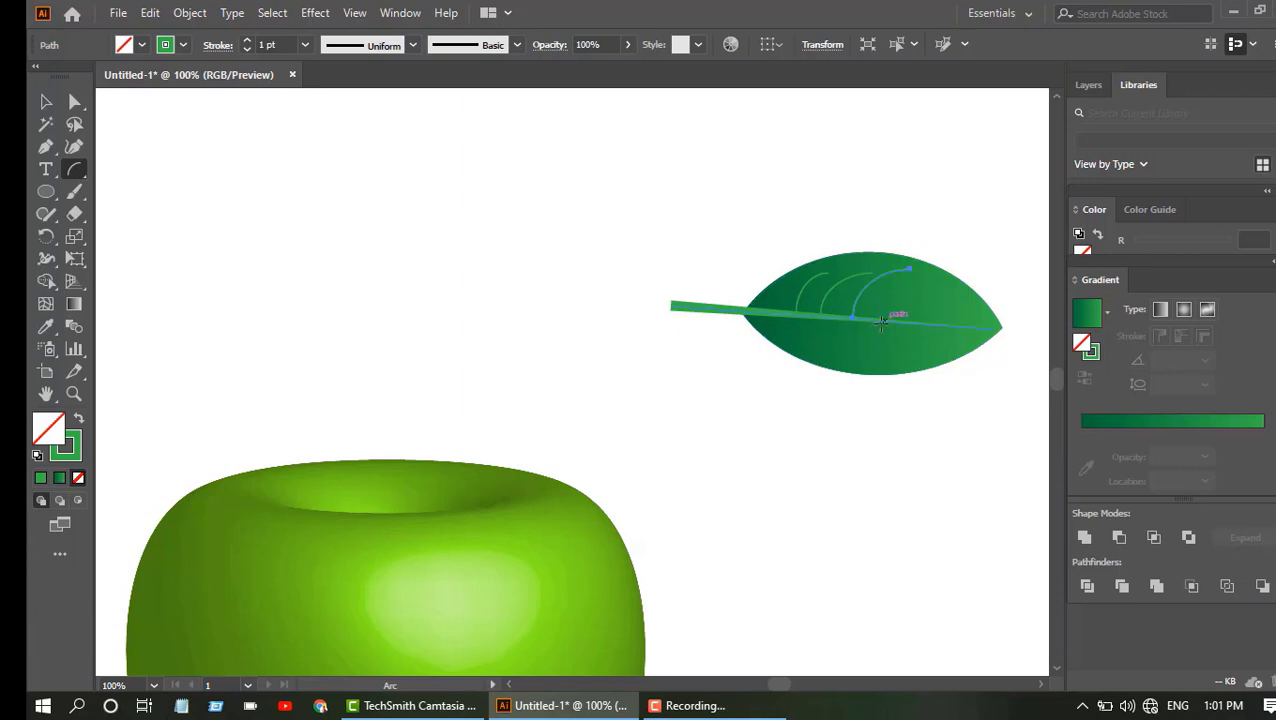
pyautogui.moveTo(882, 318); pyautogui.dragTo(960, 293)
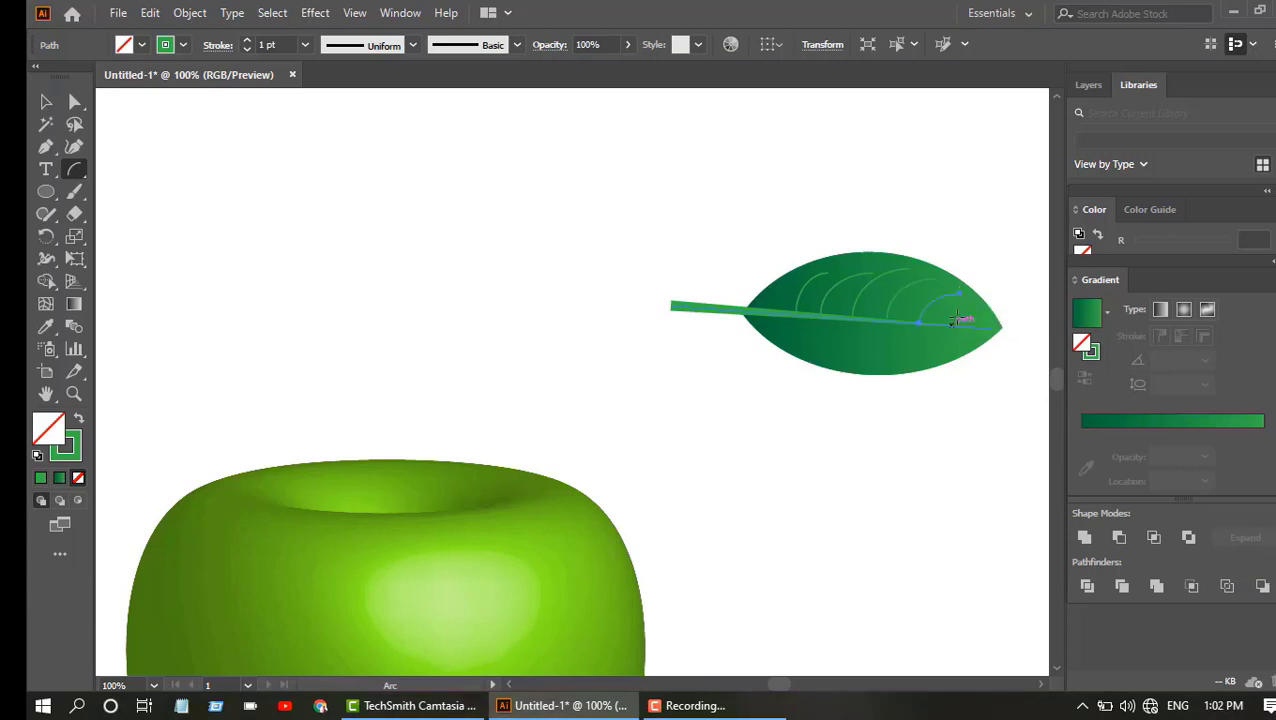
pyautogui.moveTo(956, 319); pyautogui.dragTo(968, 308)
# Draw a matching row of curved arc veins from the central line into the leaf's lower half.
pyautogui.moveTo(782, 327); pyautogui.dragTo(796, 343)
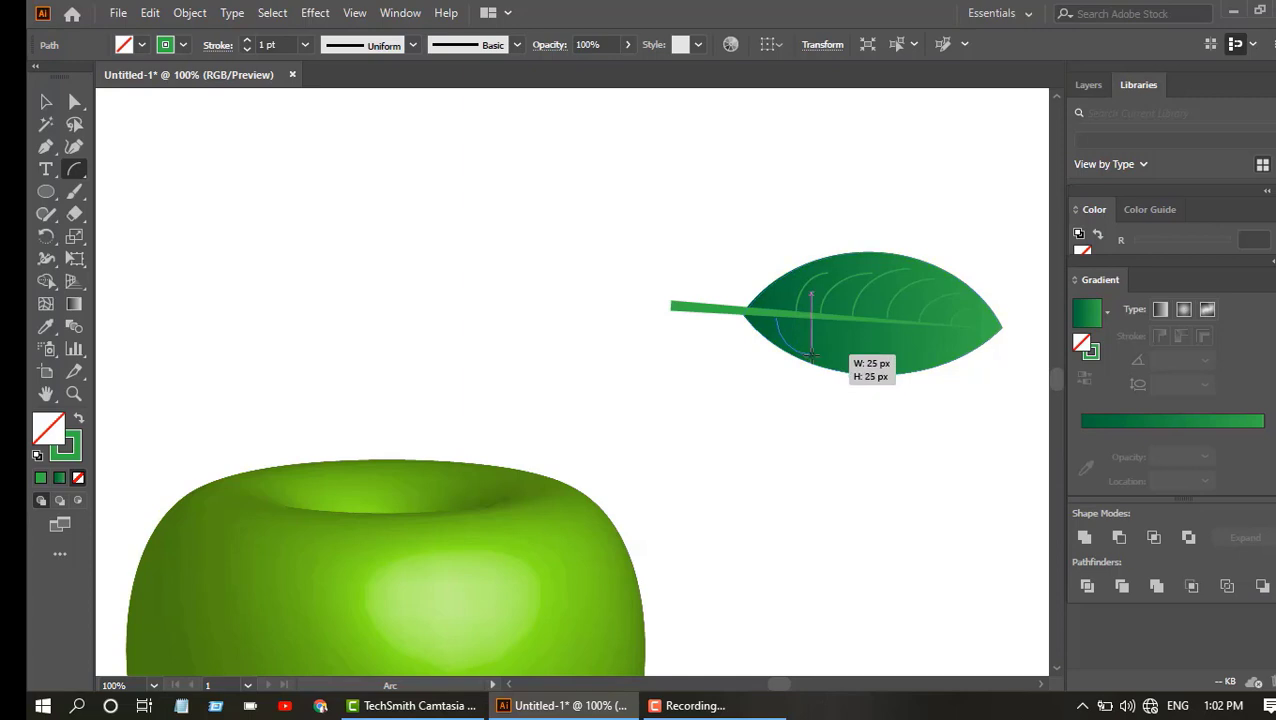
pyautogui.click(811, 355)
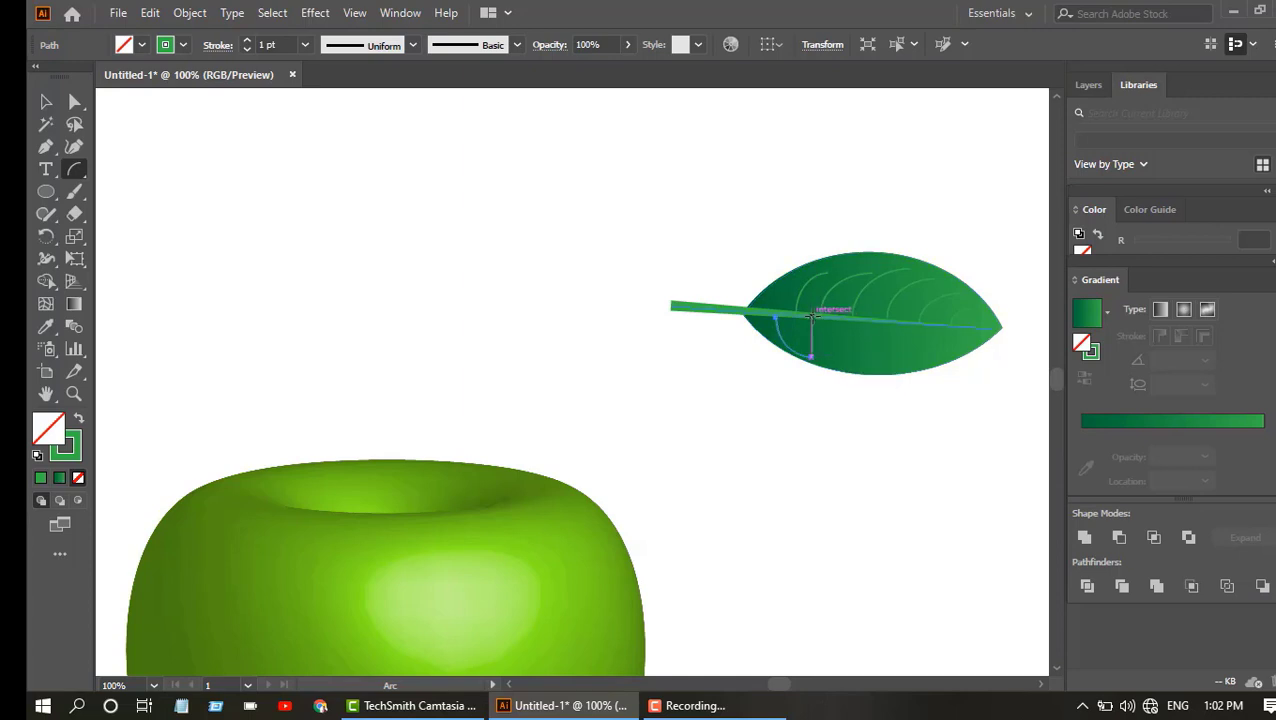
pyautogui.moveTo(811, 316)
pyautogui.mouseDown()
pyautogui.moveTo(840, 361)
pyautogui.moveTo(886, 332)
pyautogui.moveTo(899, 356)
pyautogui.moveTo(872, 360)
pyautogui.moveTo(889, 318)
pyautogui.moveTo(897, 353)
pyautogui.moveTo(917, 365)
pyautogui.moveTo(905, 360)
pyautogui.moveTo(922, 336)
pyautogui.moveTo(931, 358)
pyautogui.moveTo(945, 332)
pyautogui.moveTo(960, 348)
pyautogui.moveTo(978, 341)
pyautogui.mouseUp()
# Select the leaf shape together with its central line and all veins, and group them.
pyautogui.click(47, 103)
pyautogui.click(626, 185)
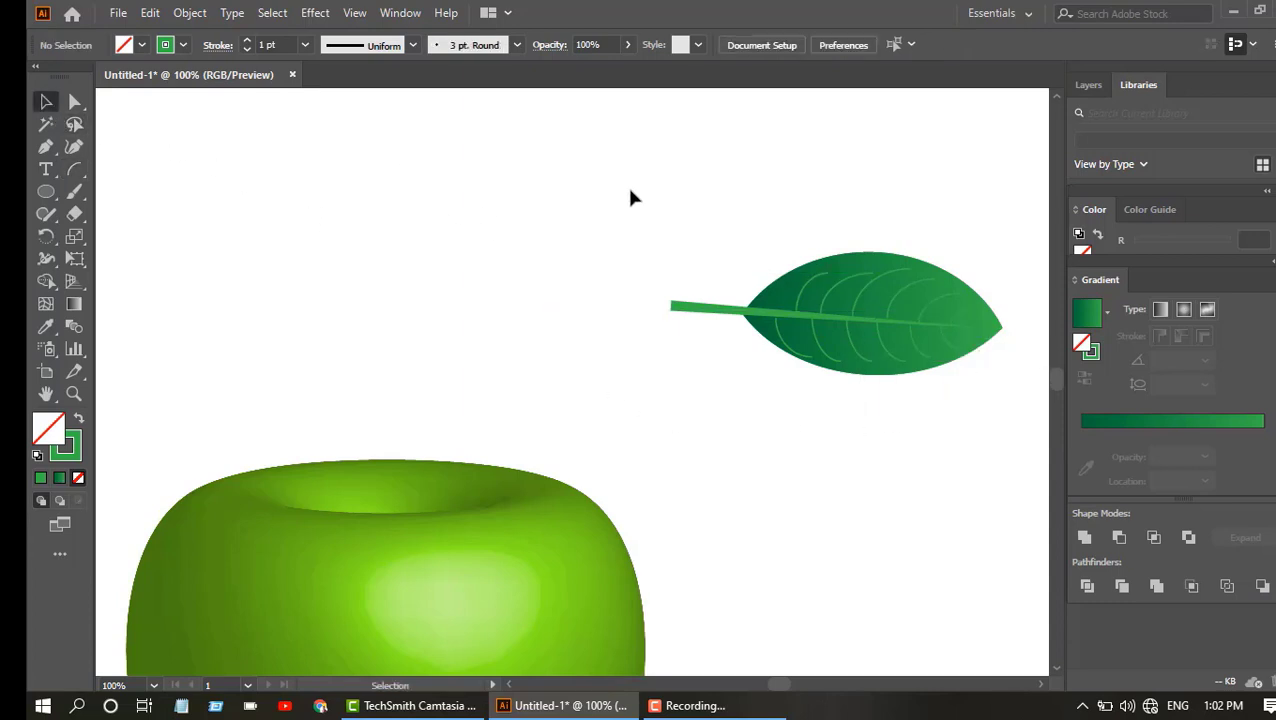
pyautogui.moveTo(618, 197); pyautogui.dragTo(1013, 392)
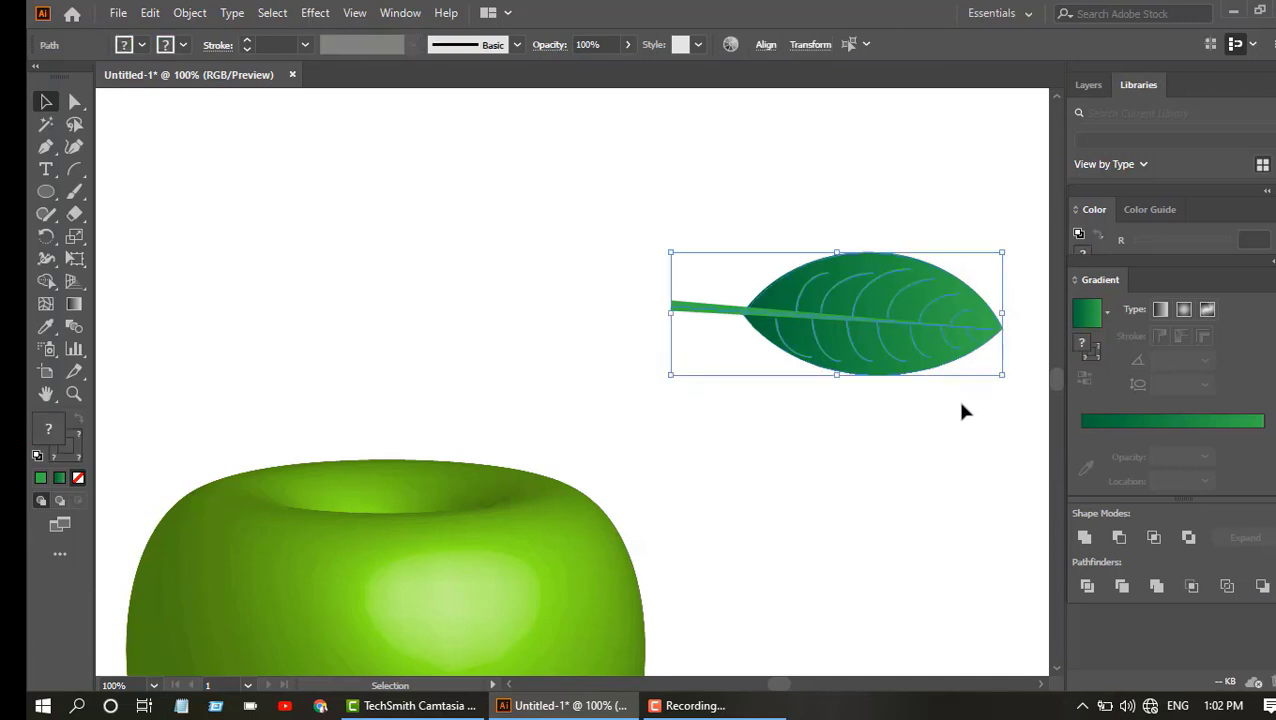
pyautogui.press('a')
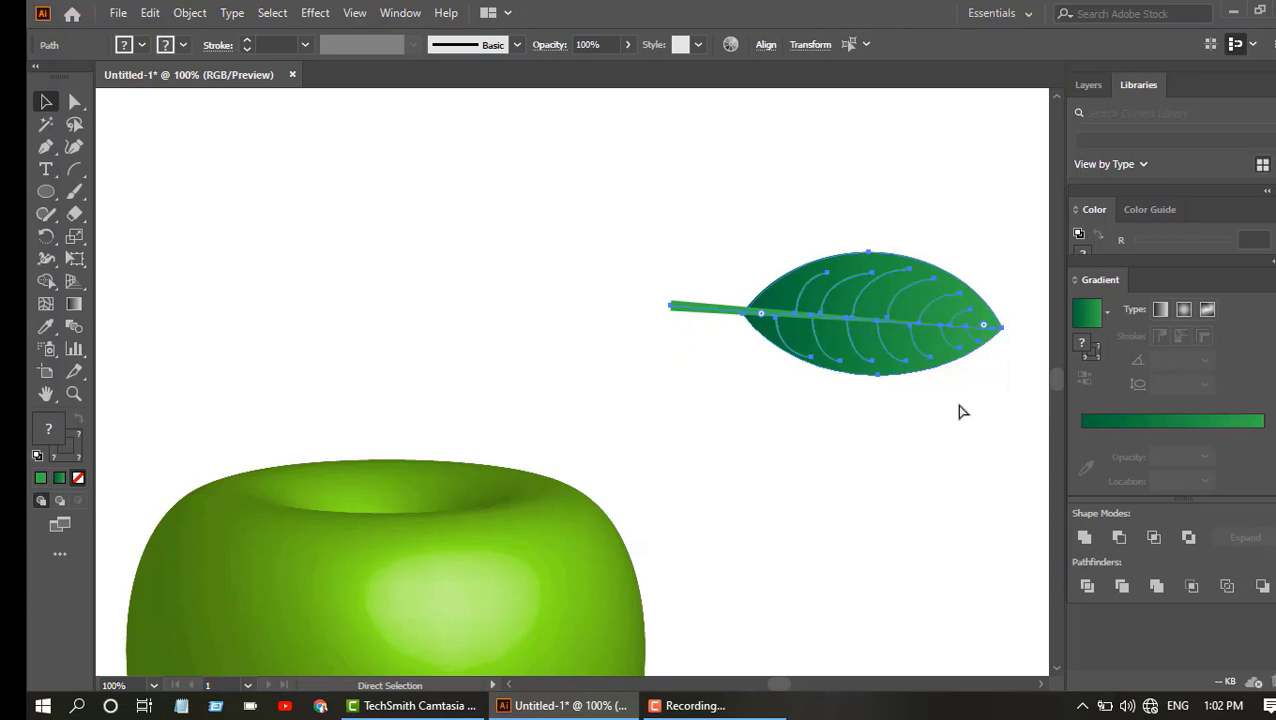
pyautogui.press('v')
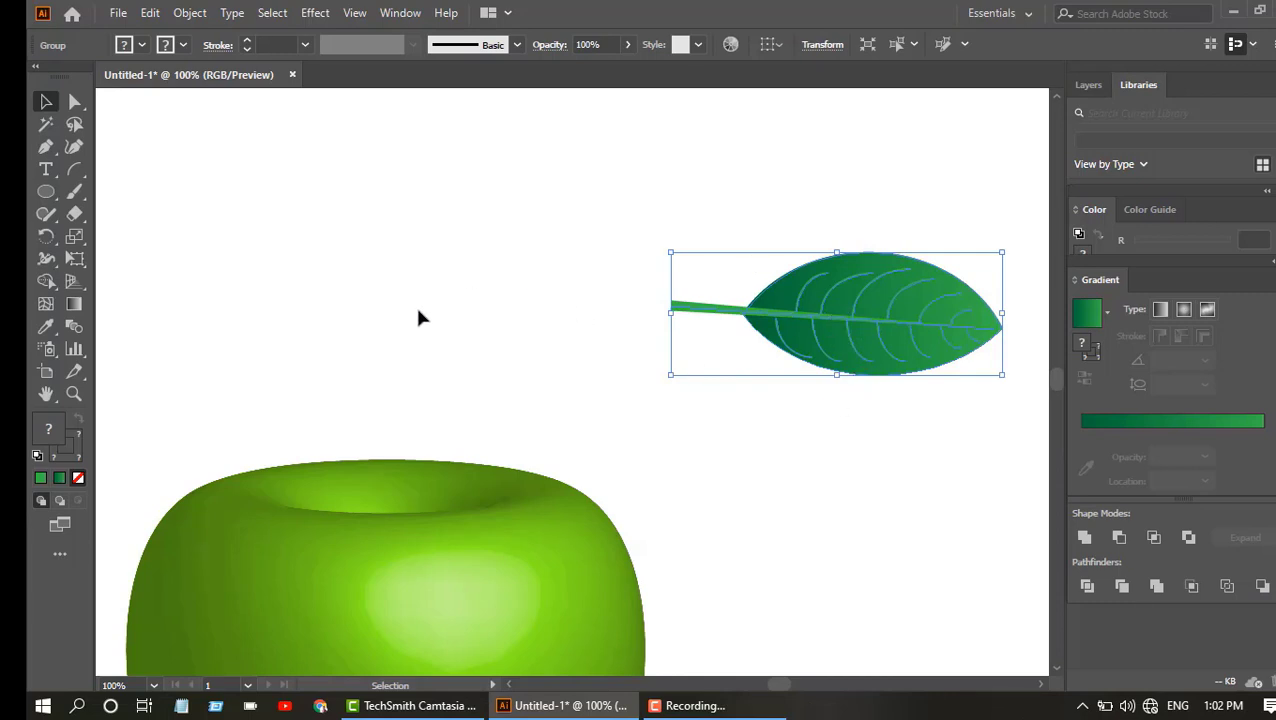
# Draw an arc for the stem, curving from the red apple's top hollow up and to the right.
pyautogui.hotkey('ctrl', '-')
pyautogui.hotkey('ctrl', '-')
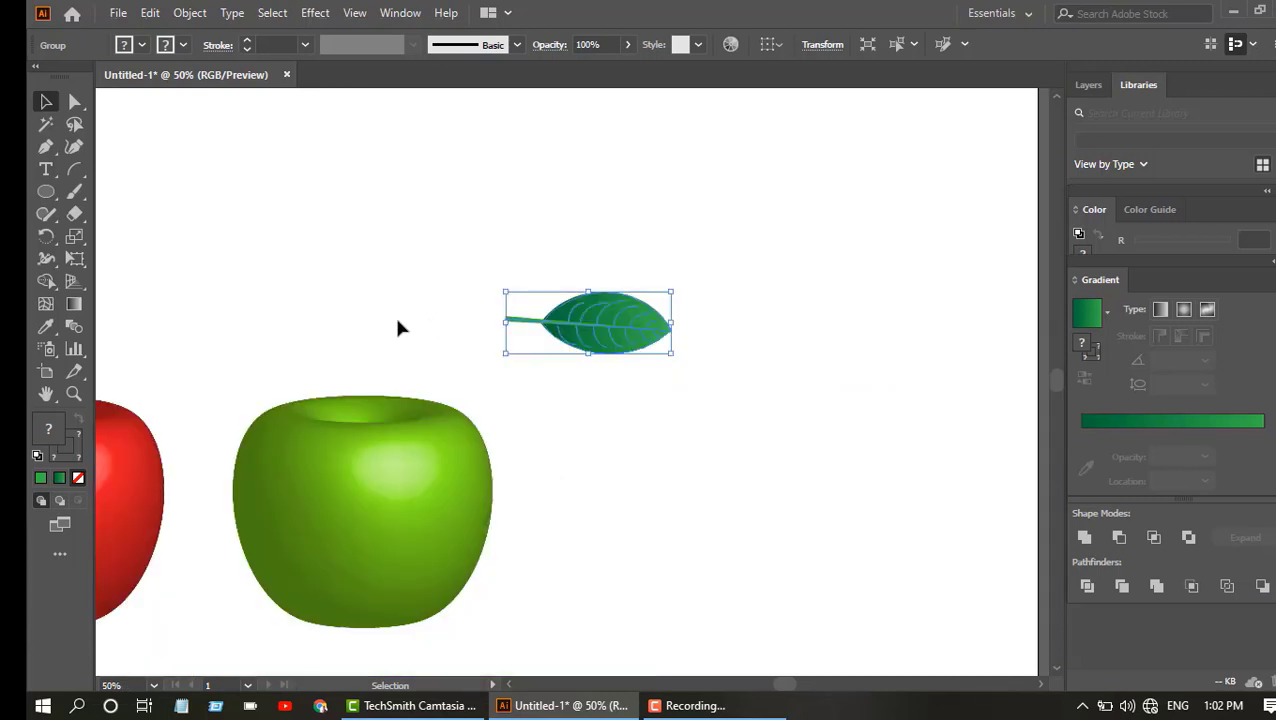
pyautogui.moveTo(620, 473); pyautogui.dragTo(897, 470)
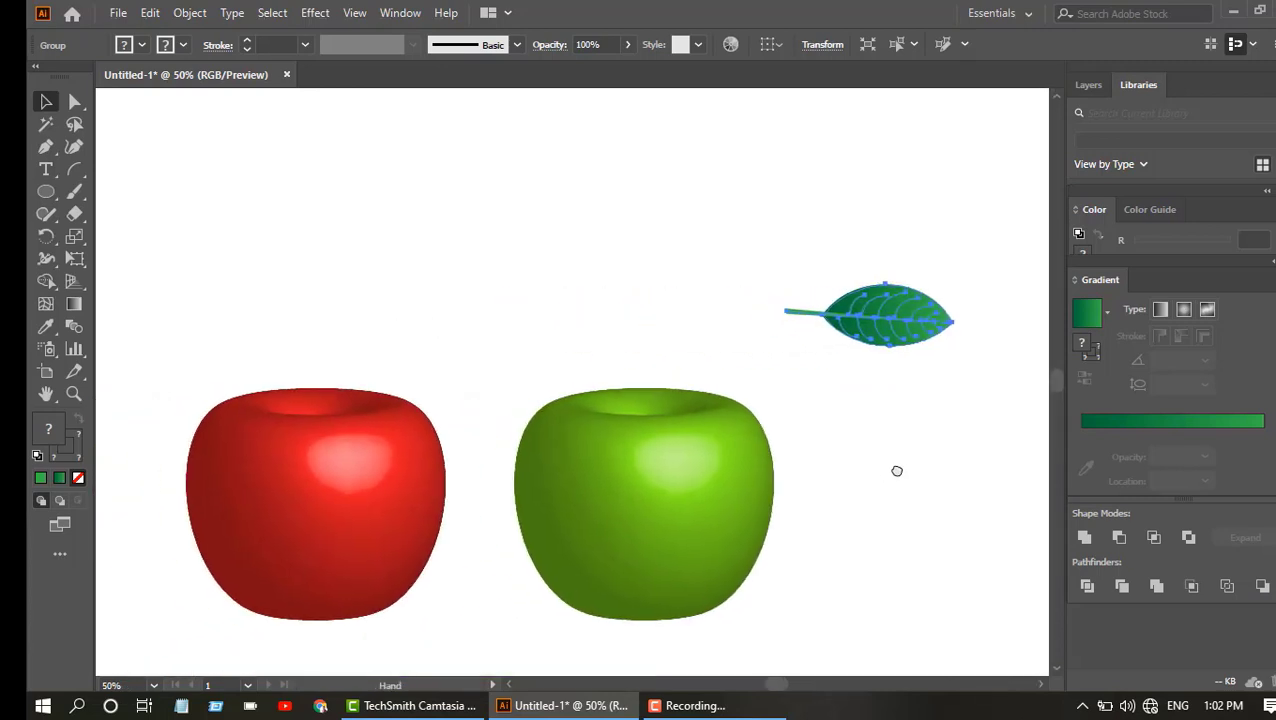
pyautogui.click(75, 171)
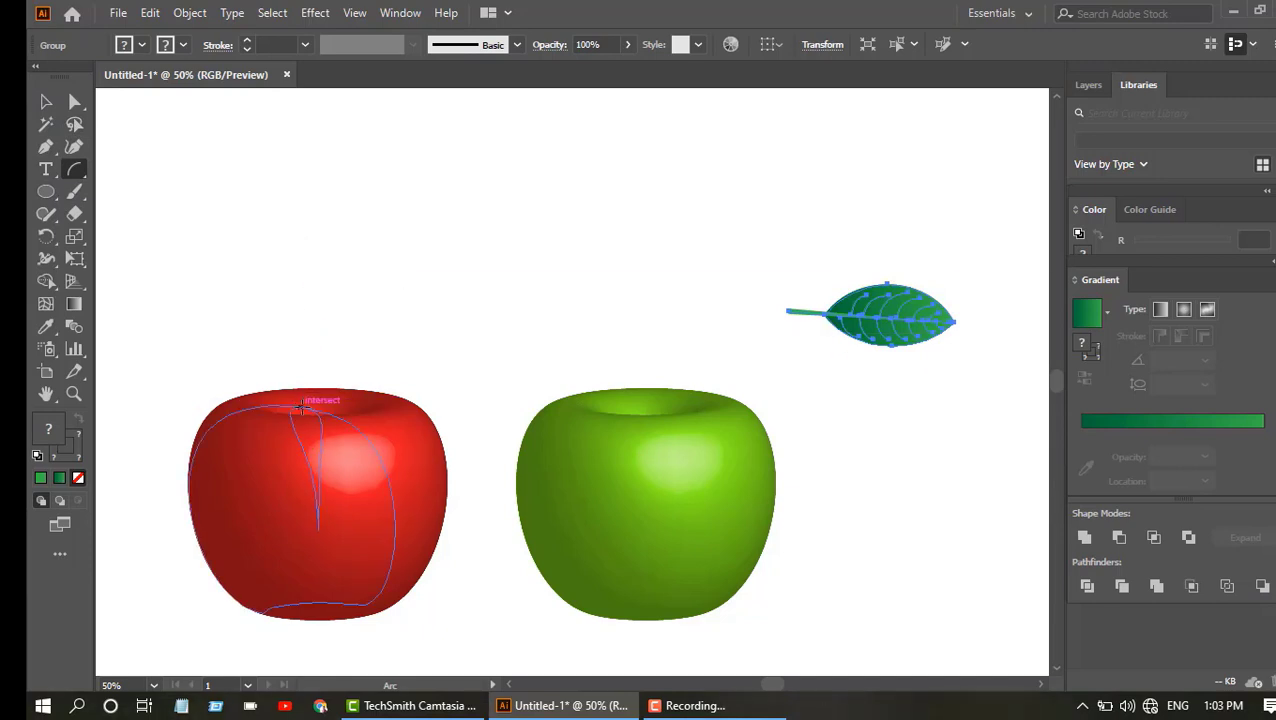
pyautogui.moveTo(302, 405); pyautogui.dragTo(380, 308)
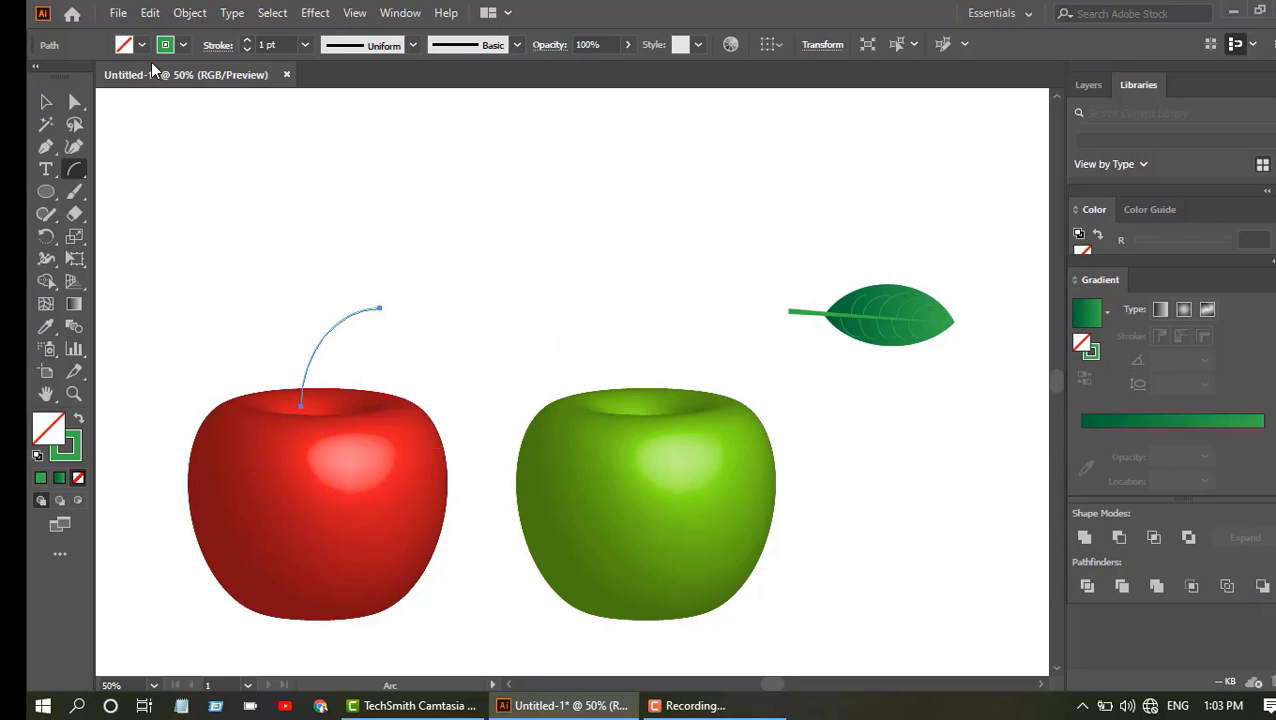
# Give the stem arc a brown stroke with a weight of 15 pt.
pyautogui.click(184, 45)
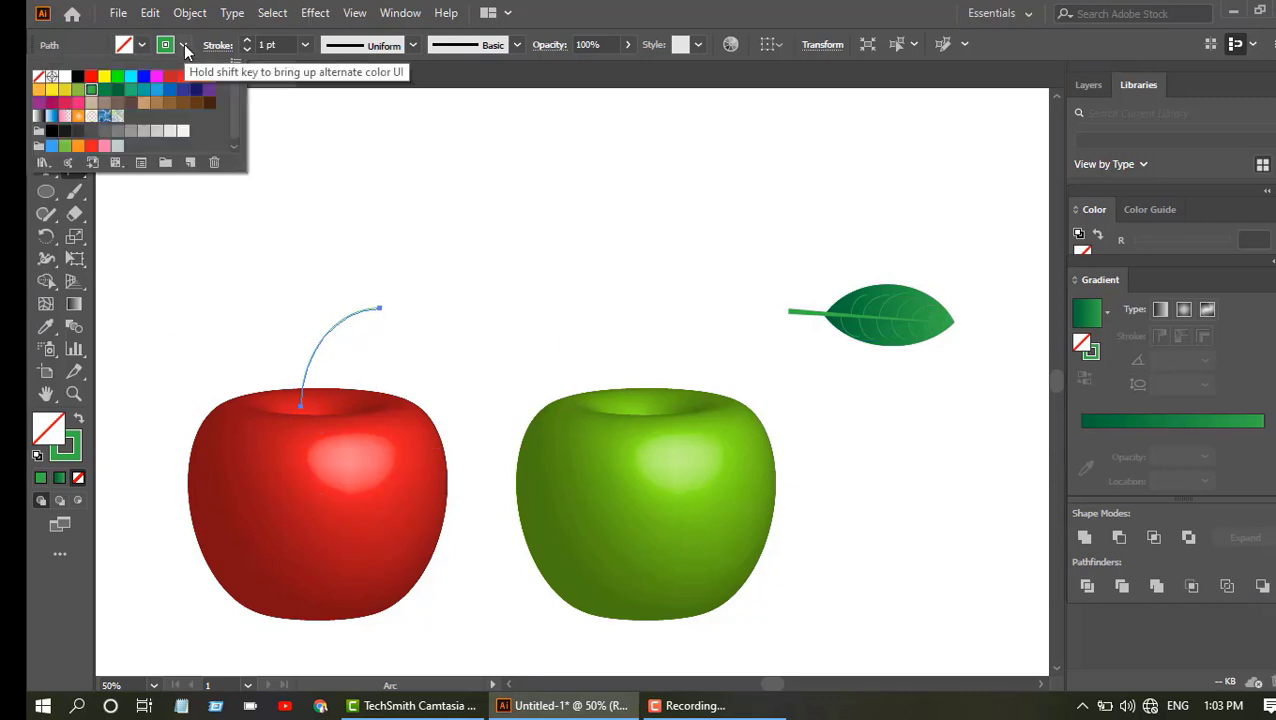
pyautogui.click(170, 102)
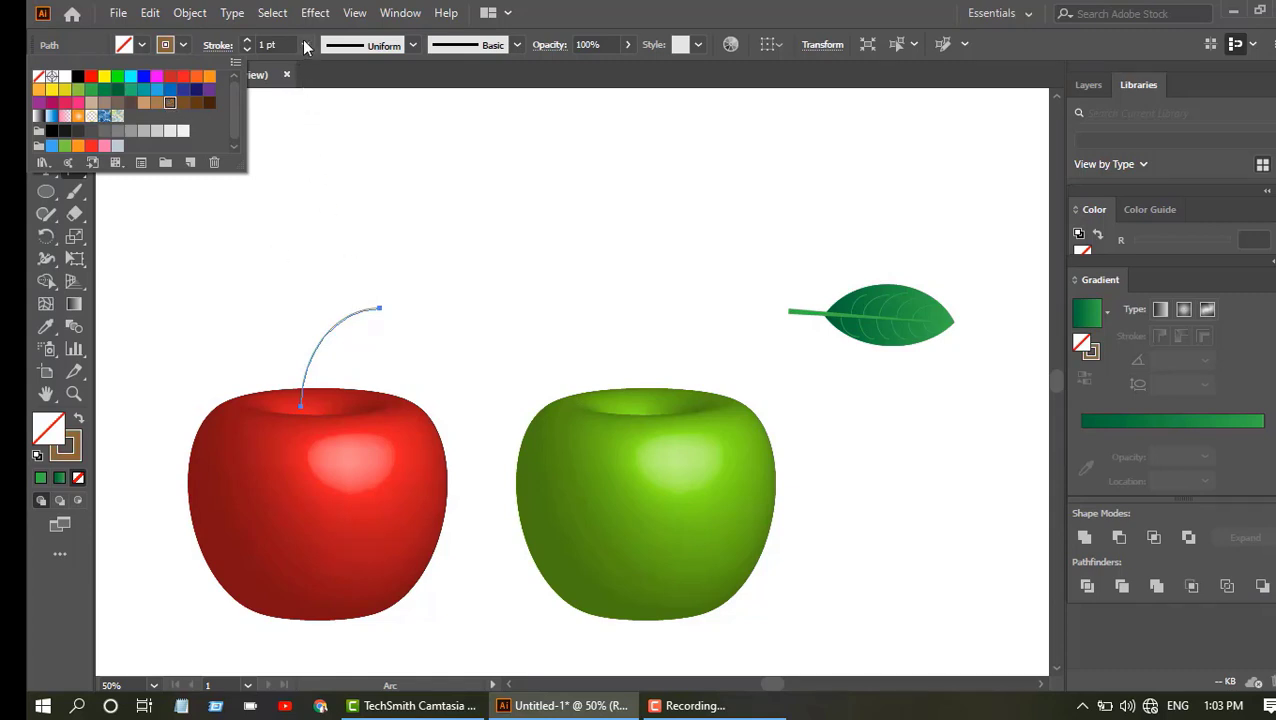
pyautogui.click(248, 42)
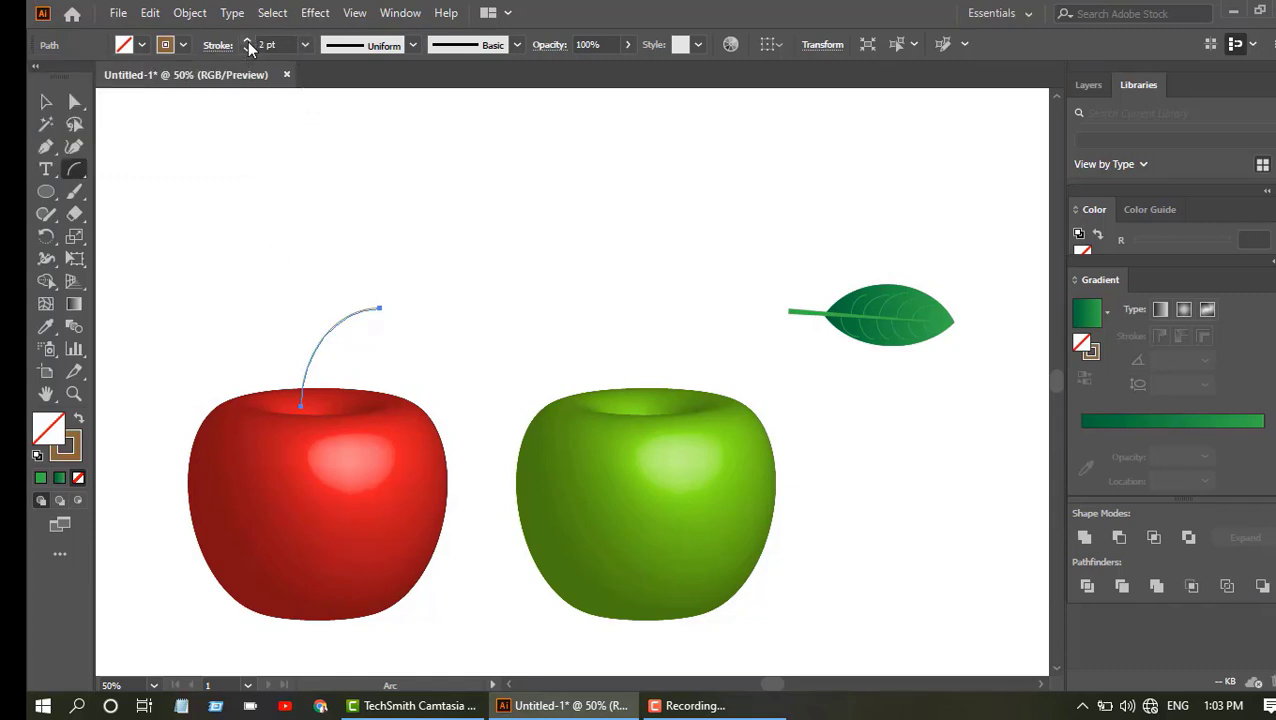
pyautogui.click(248, 44)
pyautogui.click(248, 44)
pyautogui.click(248, 44)
pyautogui.click(248, 44)
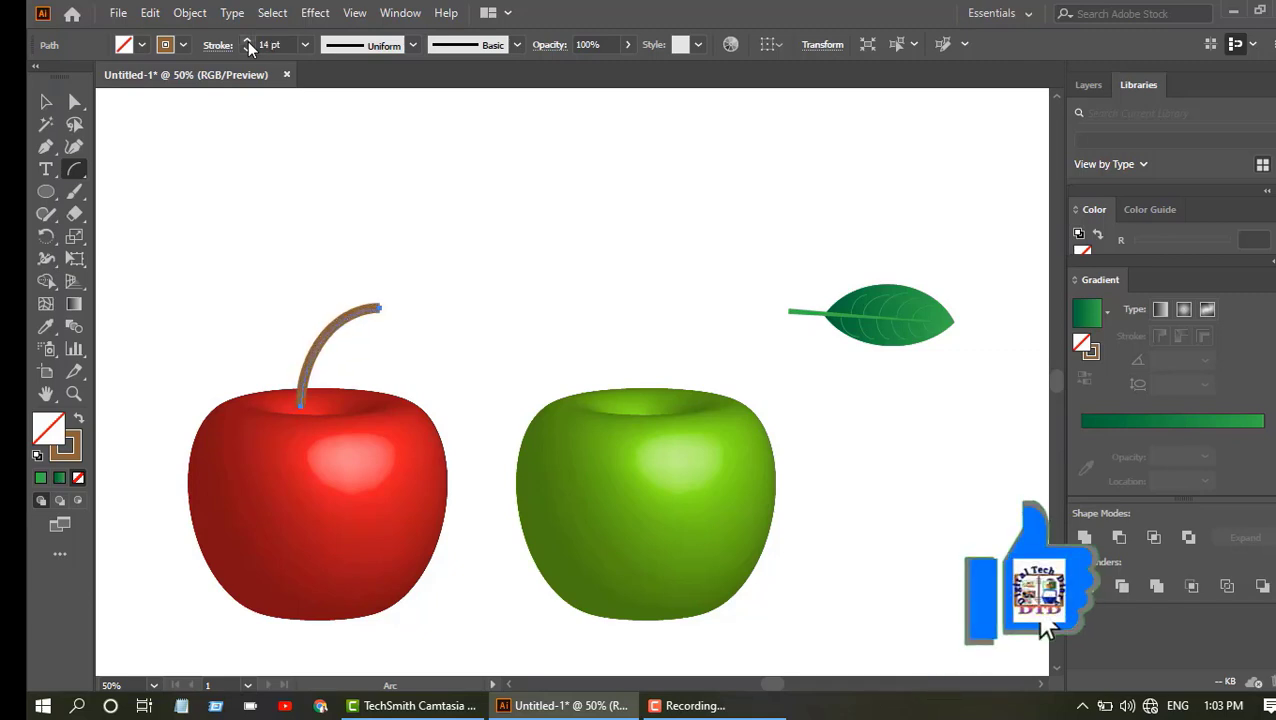
pyautogui.click(248, 44)
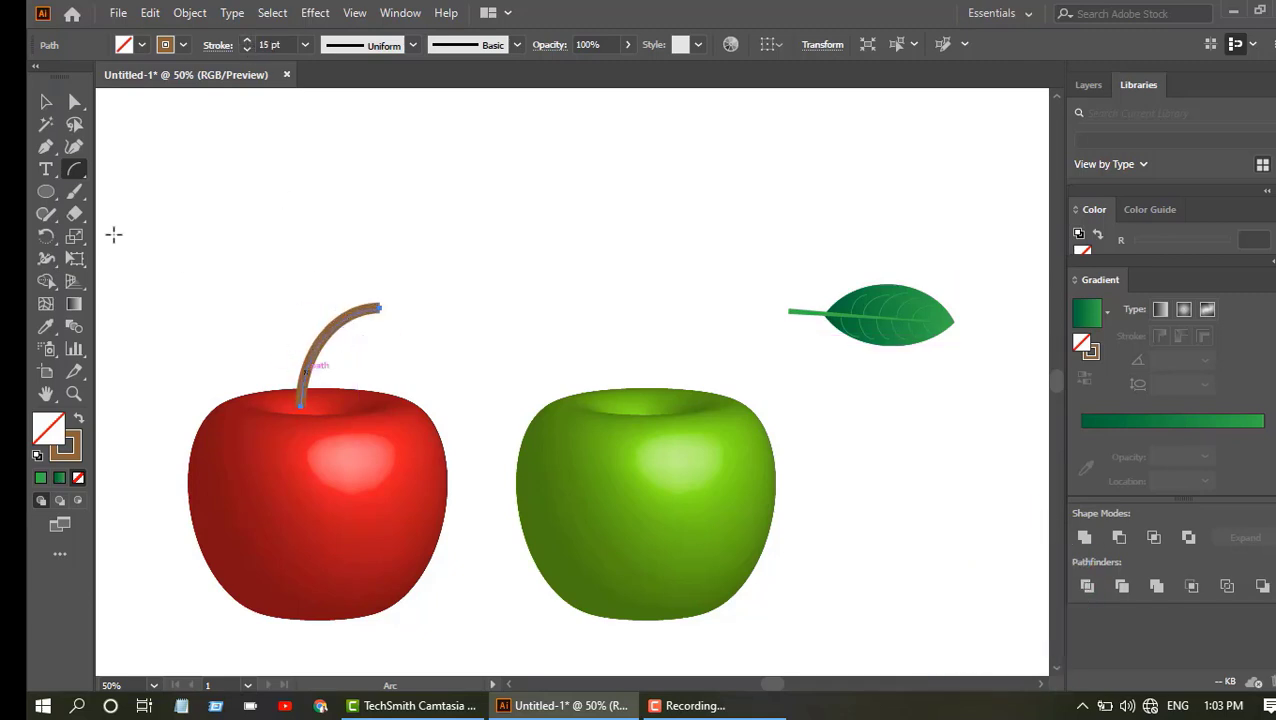
# Shift the stem slightly down and right in the red apple's hollow and apply the tapering triangular width profile to it.
pyautogui.click(46, 102)
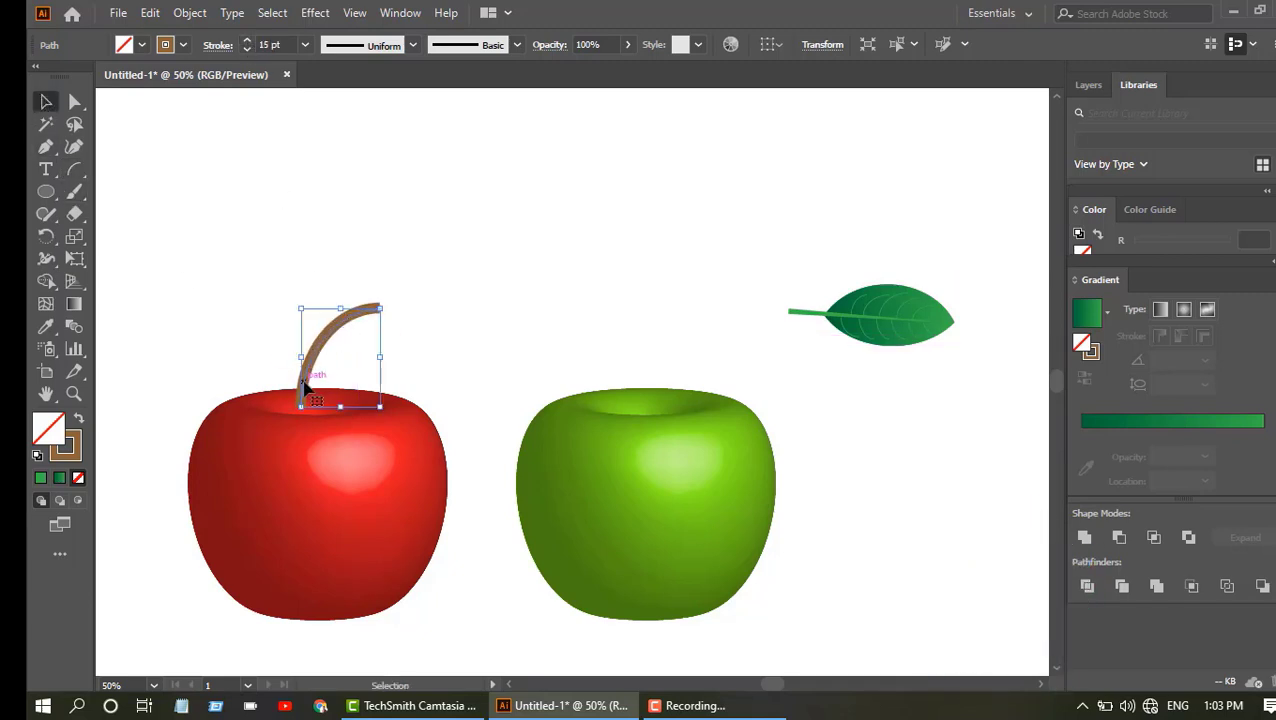
pyautogui.moveTo(308, 388); pyautogui.dragTo(338, 386)
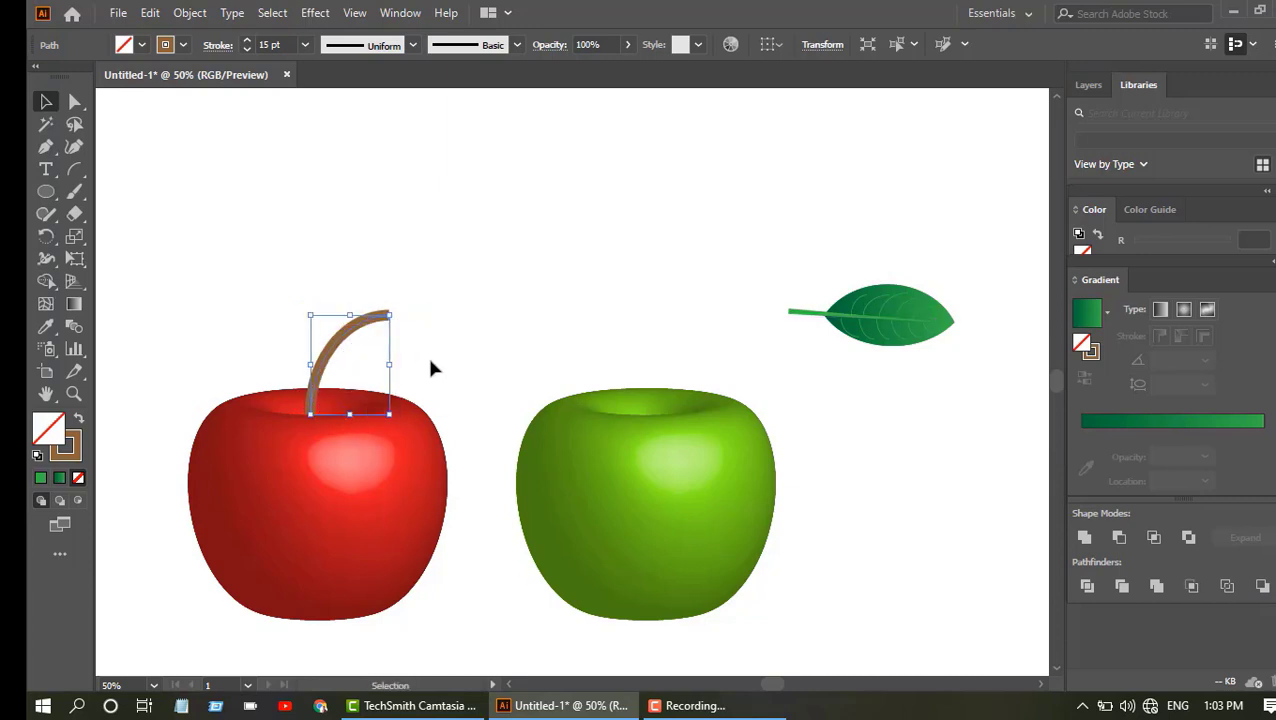
pyautogui.click(412, 45)
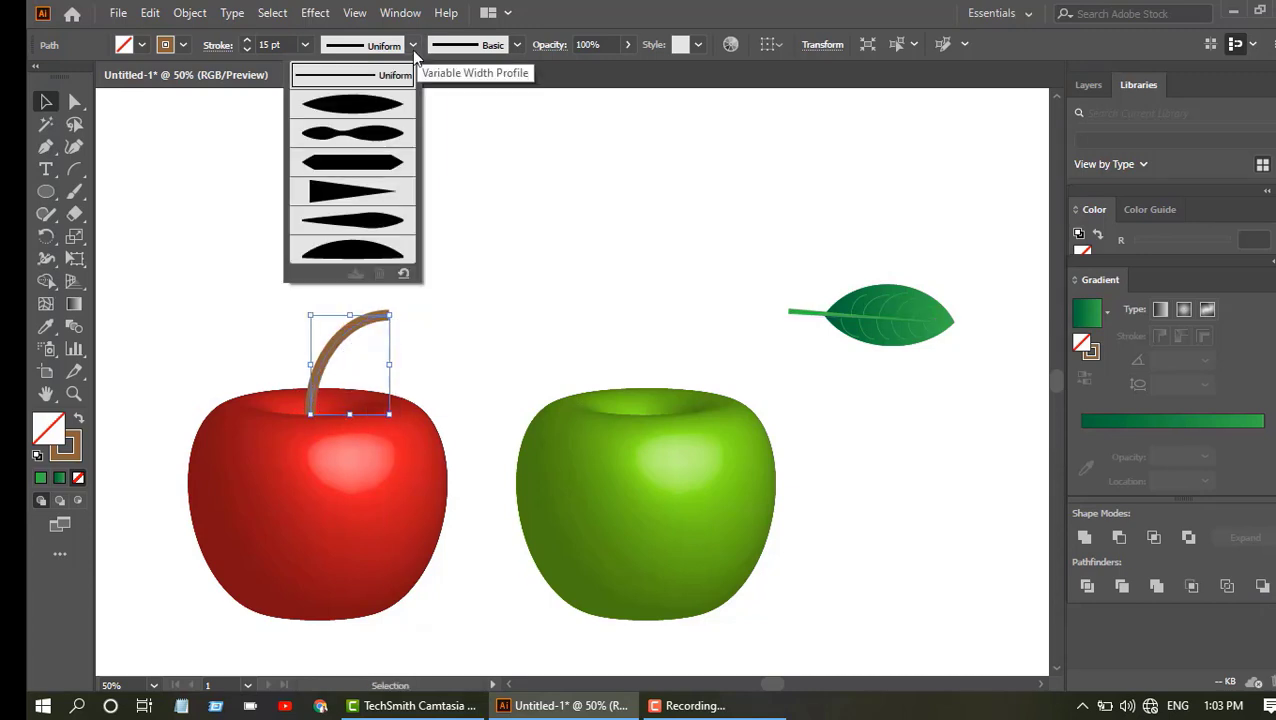
pyautogui.click(372, 220)
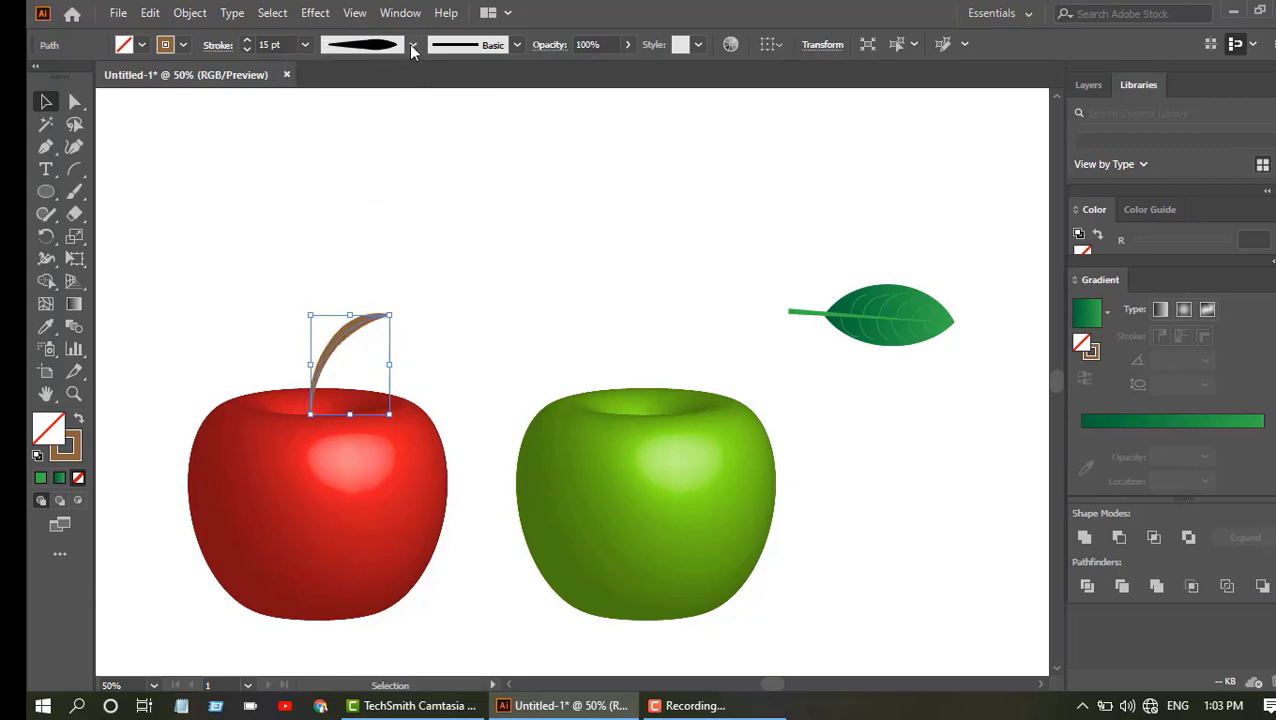
pyautogui.click(412, 45)
pyautogui.click(362, 188)
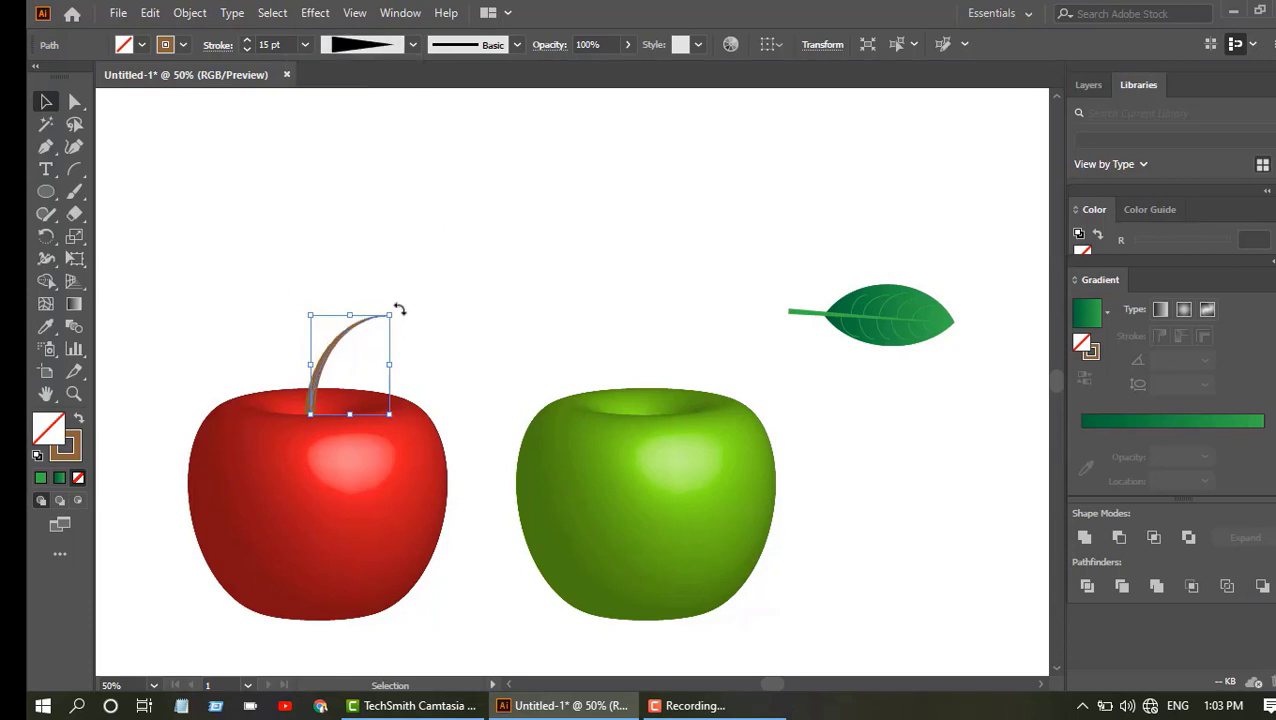
# Rotate the stem by about half a turn and reflect it across the vertical axis.
pyautogui.moveTo(398, 310); pyautogui.dragTo(294, 440)
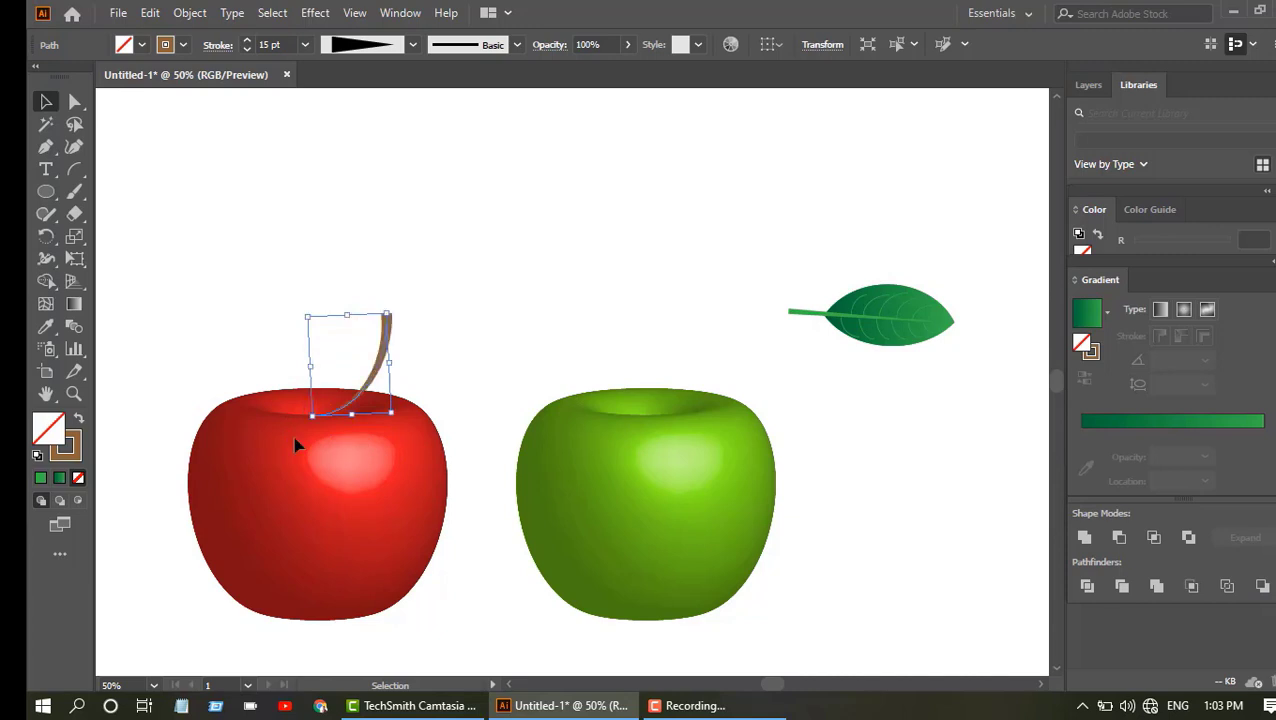
pyautogui.rightClick(375, 383)
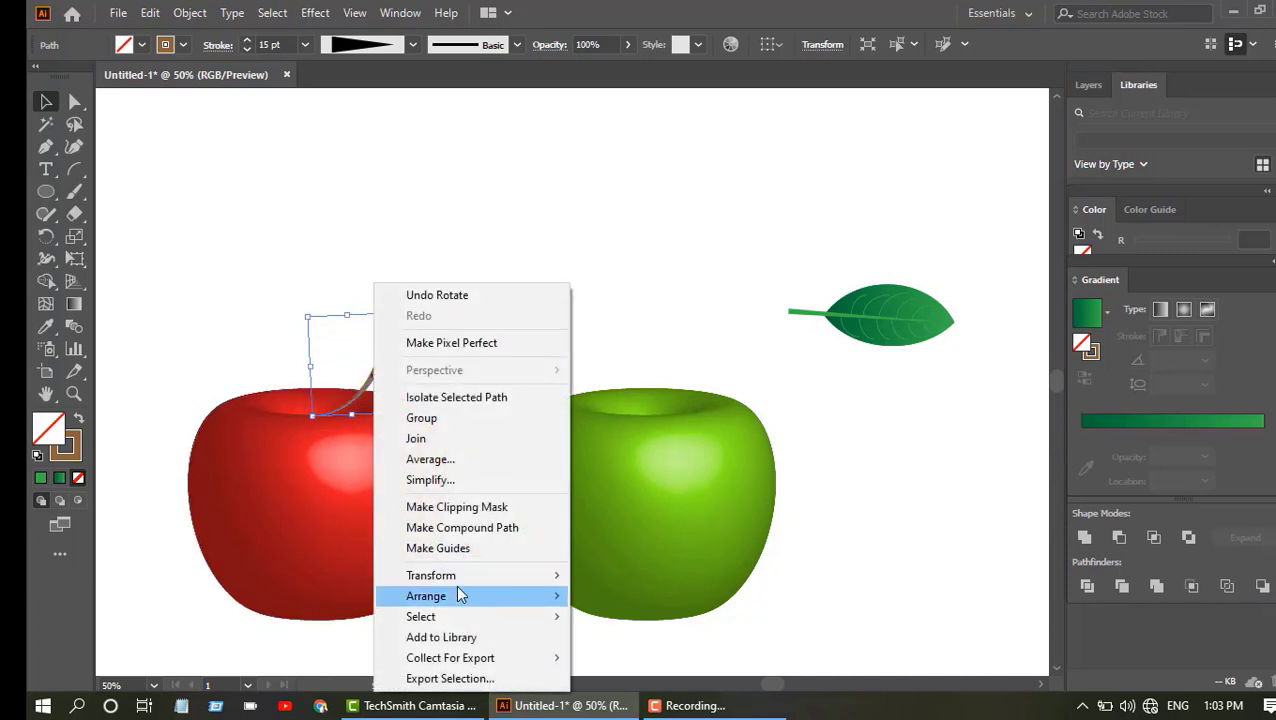
pyautogui.moveTo(461, 596)
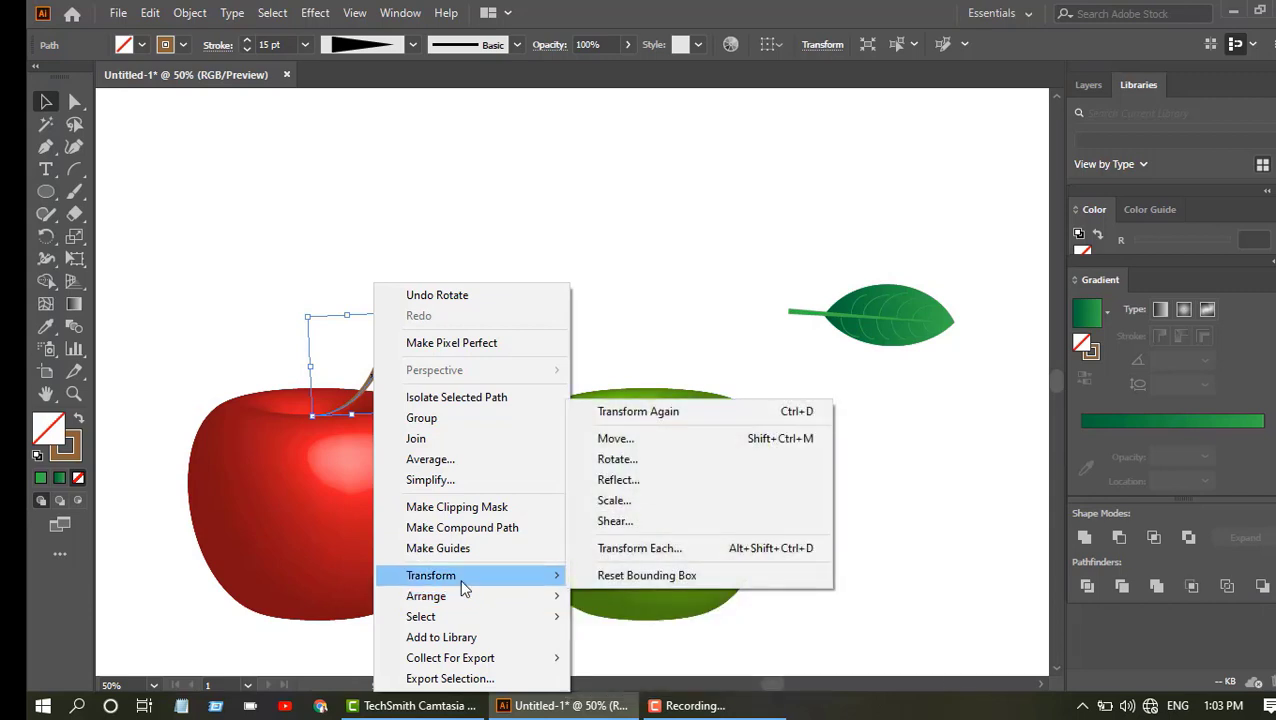
pyautogui.click(639, 481)
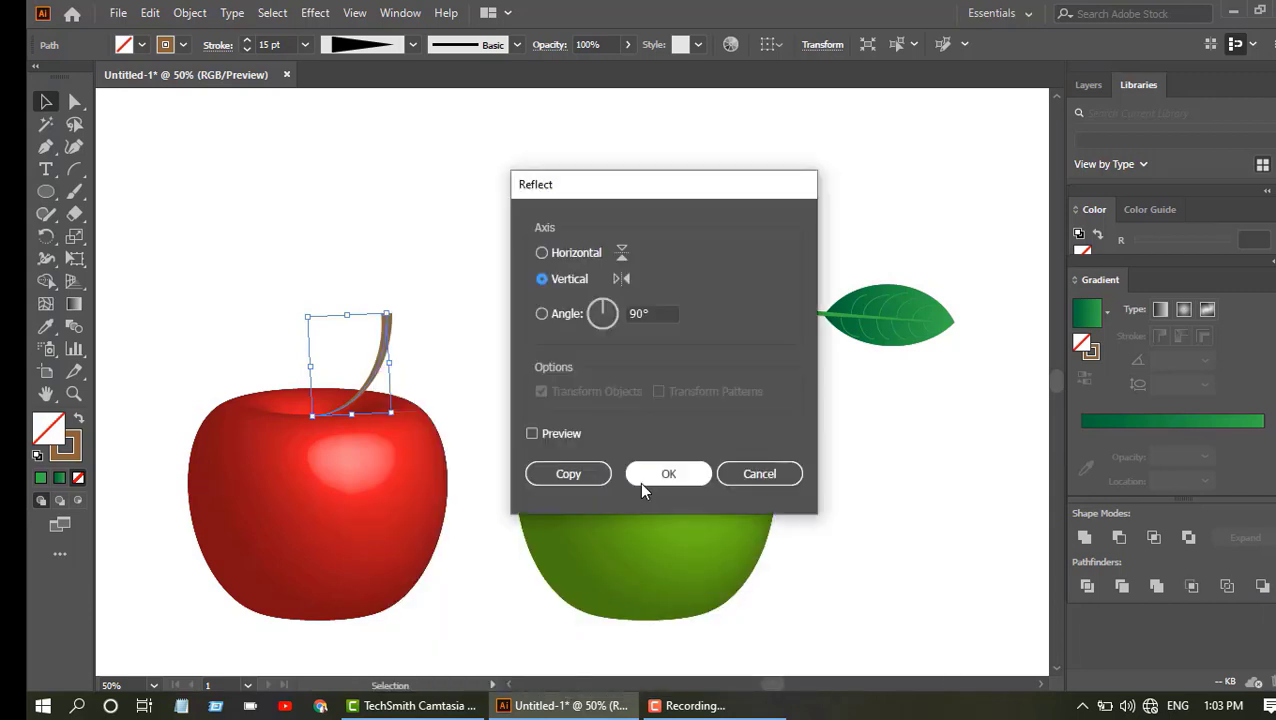
pyautogui.click(669, 474)
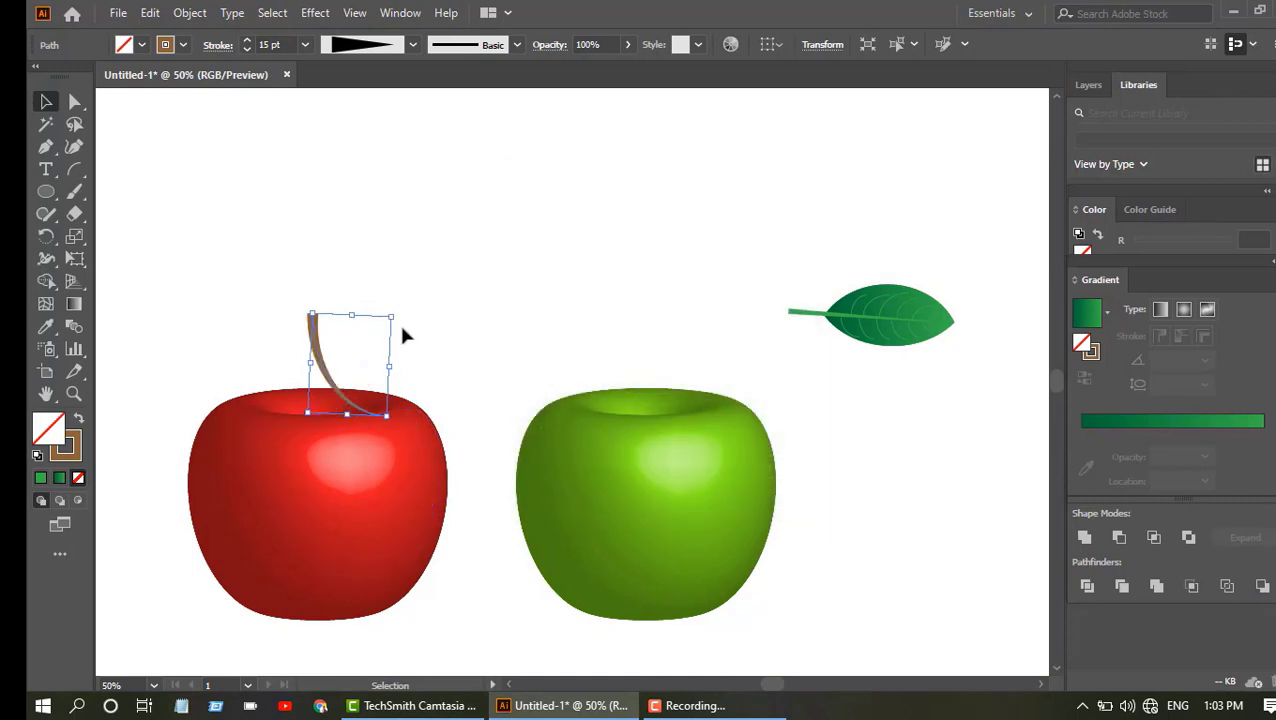
# Tilt the stem clockwise, seat its thin end in the red apple's hollow and make it slightly smaller.
pyautogui.moveTo(395, 309); pyautogui.dragTo(439, 356)
pyautogui.moveTo(333, 358); pyautogui.dragTo(375, 352)
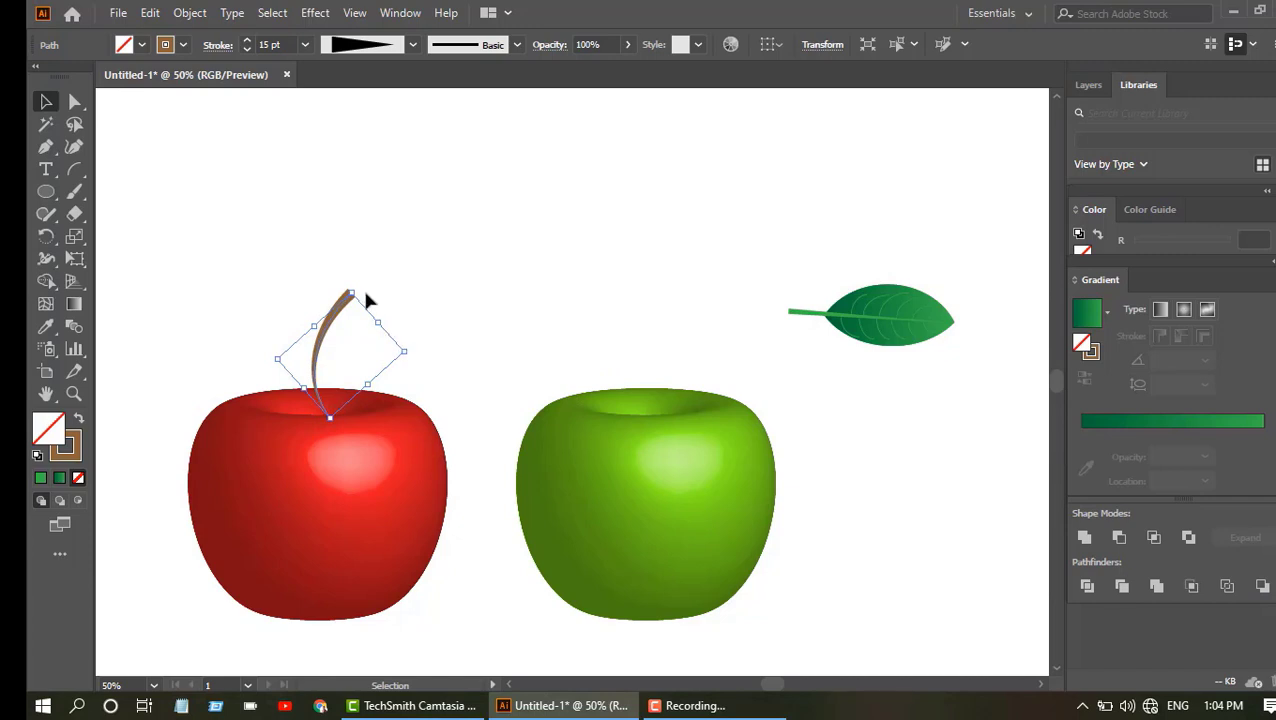
pyautogui.moveTo(354, 283); pyautogui.dragTo(356, 309)
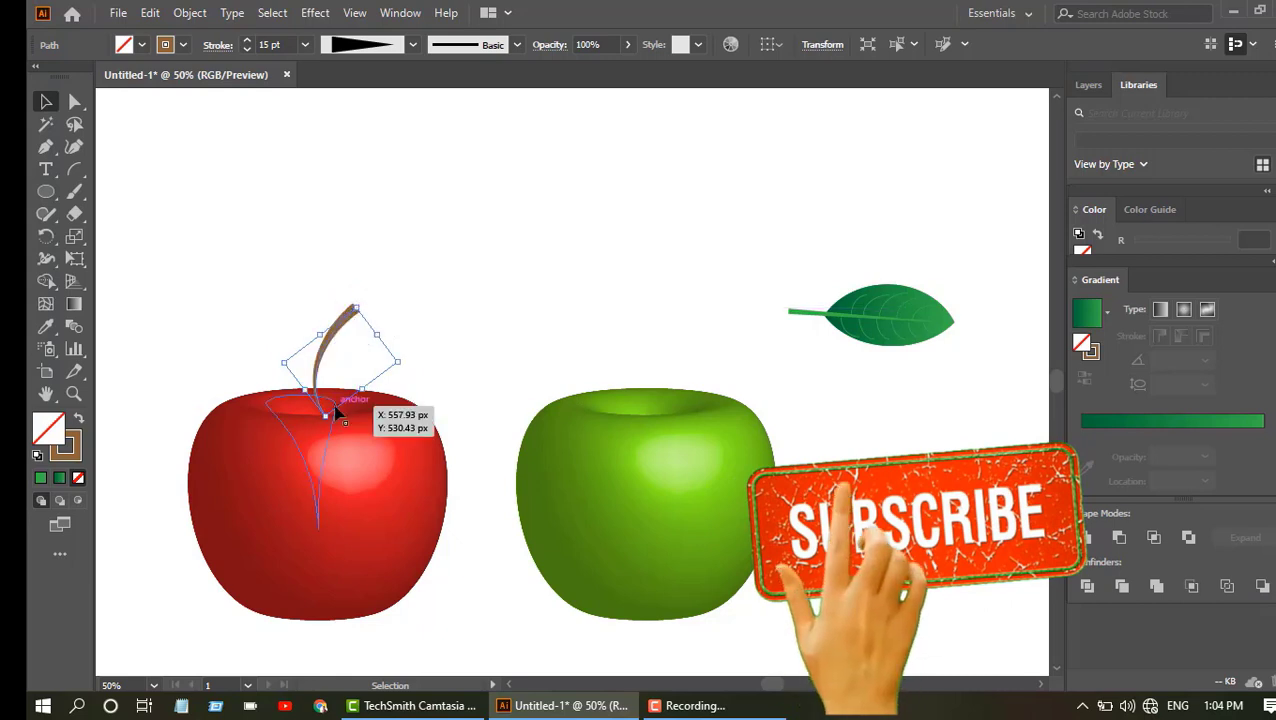
pyautogui.click(462, 342)
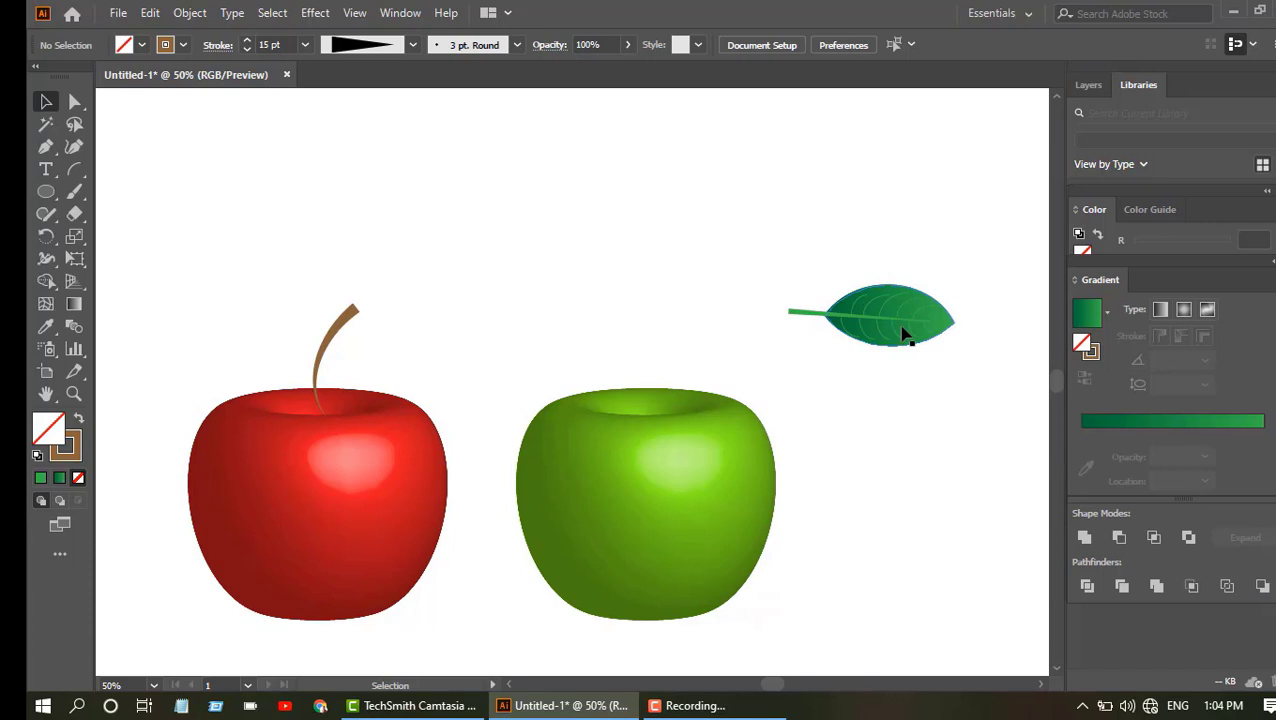
# Attach the leaf to the right side of the red apple's stem and place a rotated copy on the stem's left side.
pyautogui.moveTo(900, 330); pyautogui.dragTo(435, 389)
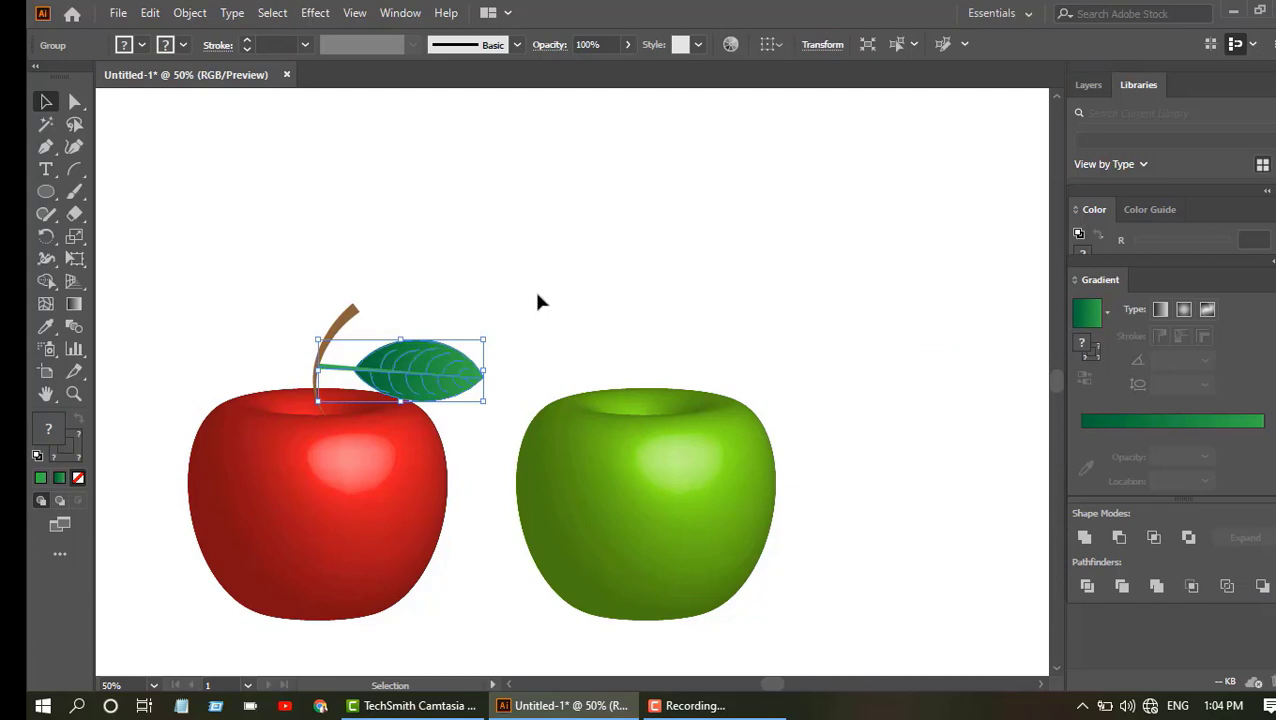
pyautogui.hotkey('ctrl', 'shift', 'a')
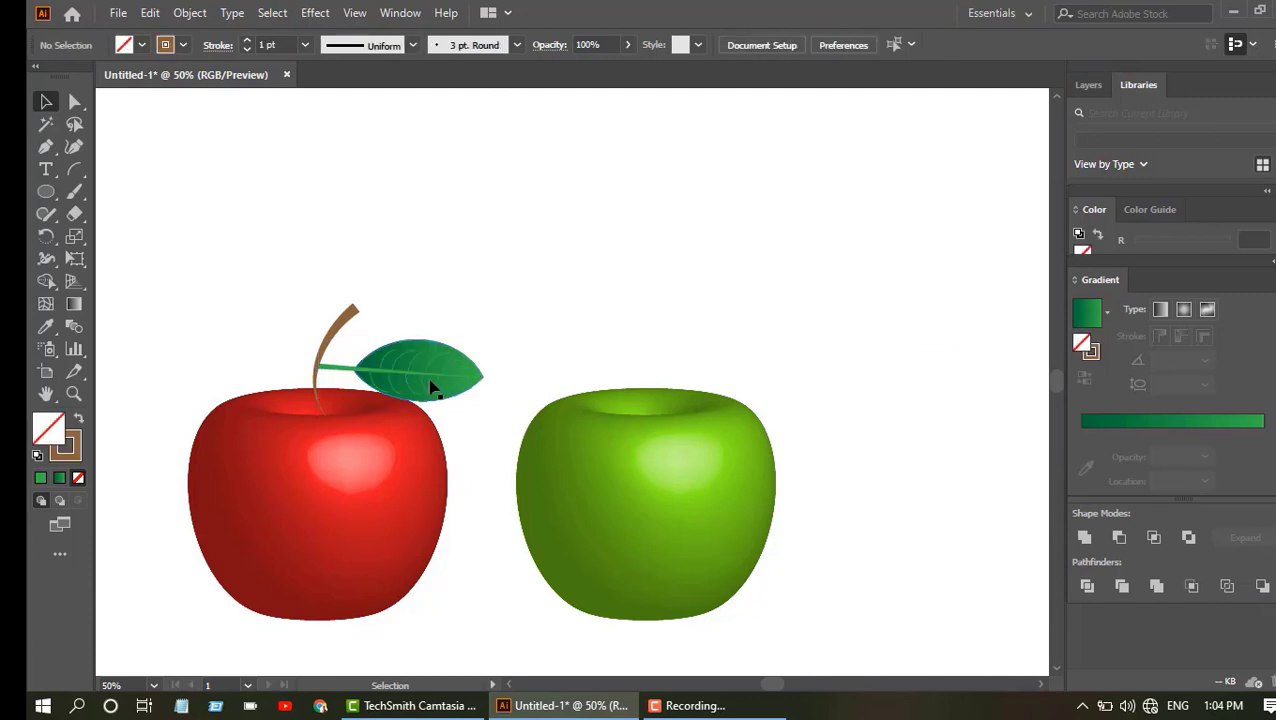
pyautogui.click(431, 389)
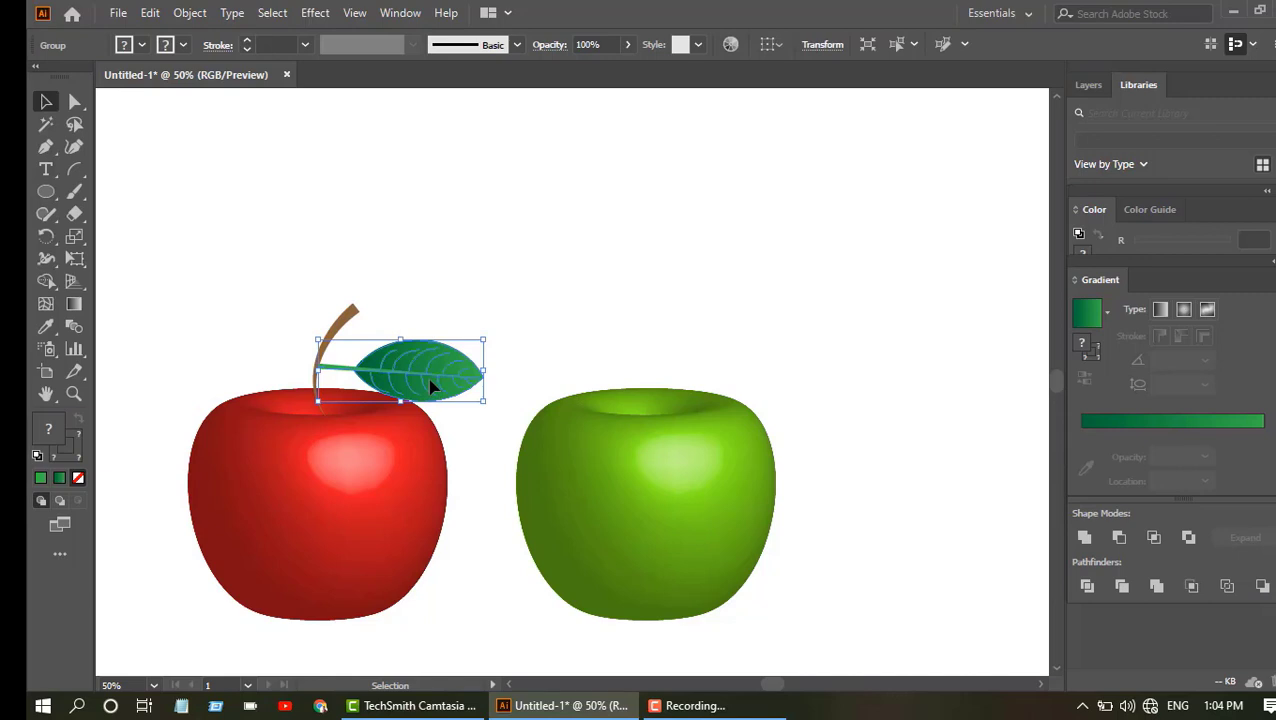
pyautogui.moveTo(431, 387); pyautogui.dragTo(213, 362)
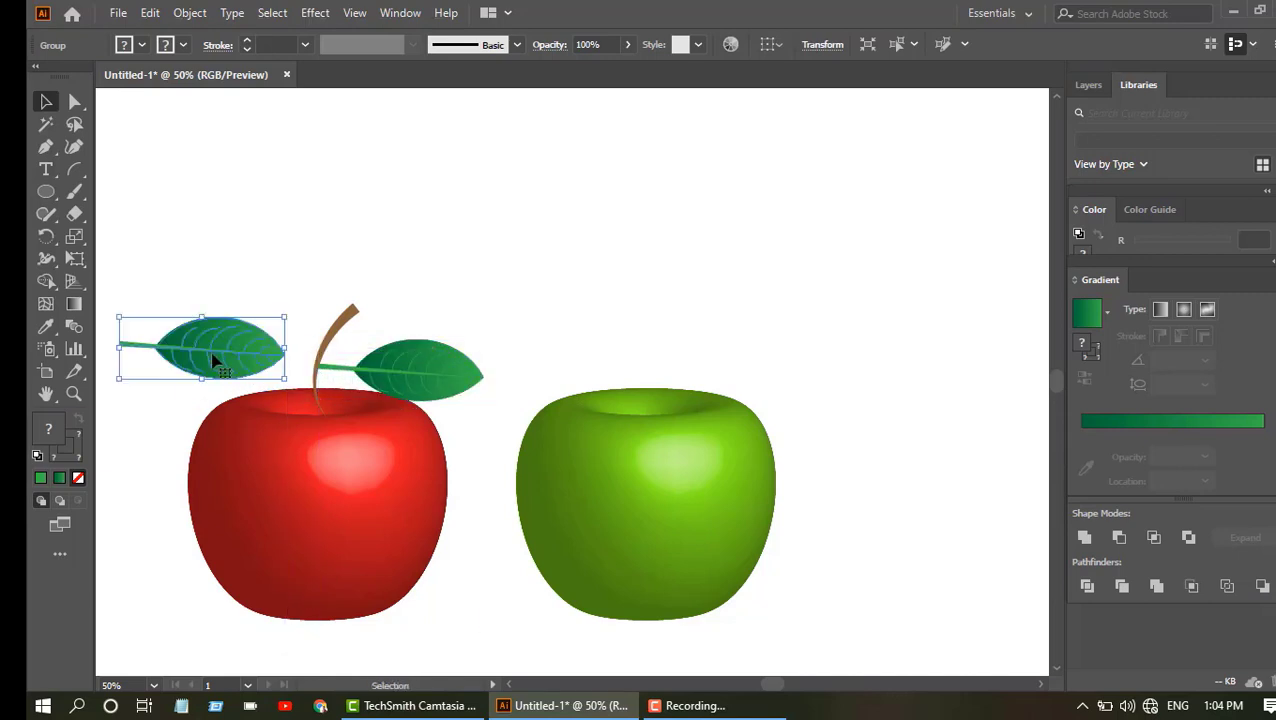
pyautogui.moveTo(109, 312); pyautogui.dragTo(307, 338)
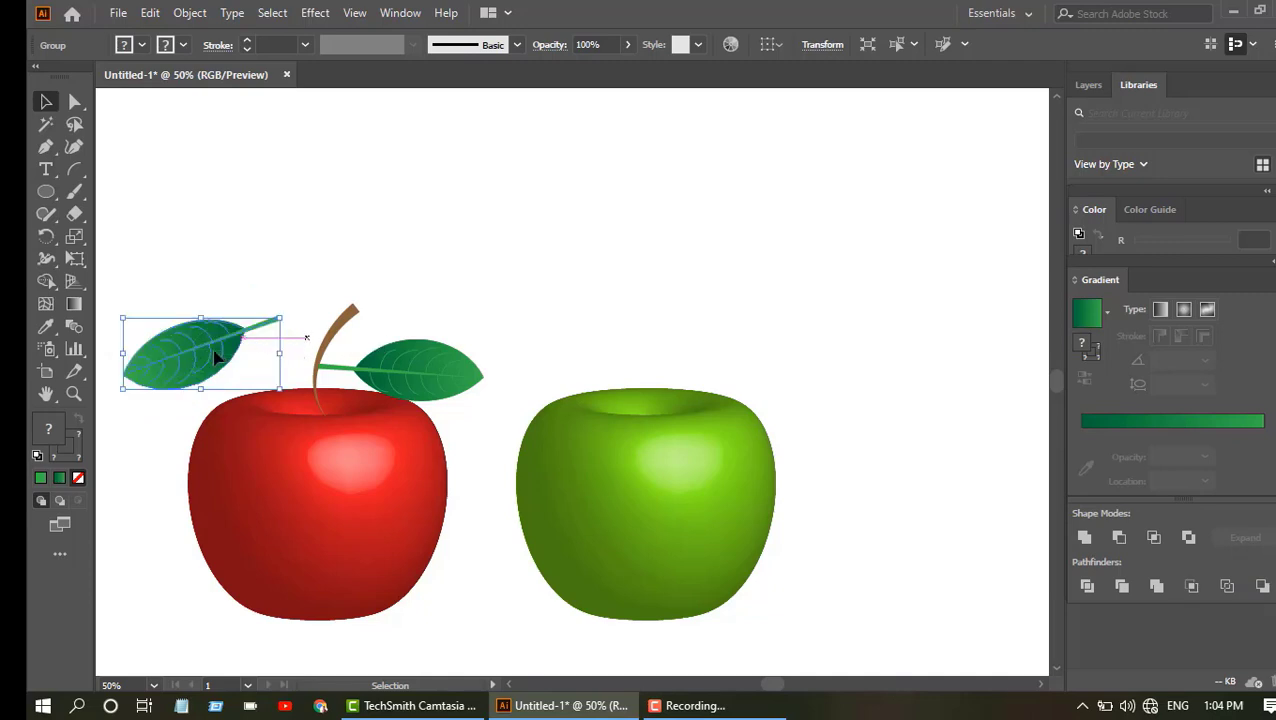
pyautogui.moveTo(206, 361); pyautogui.dragTo(240, 375)
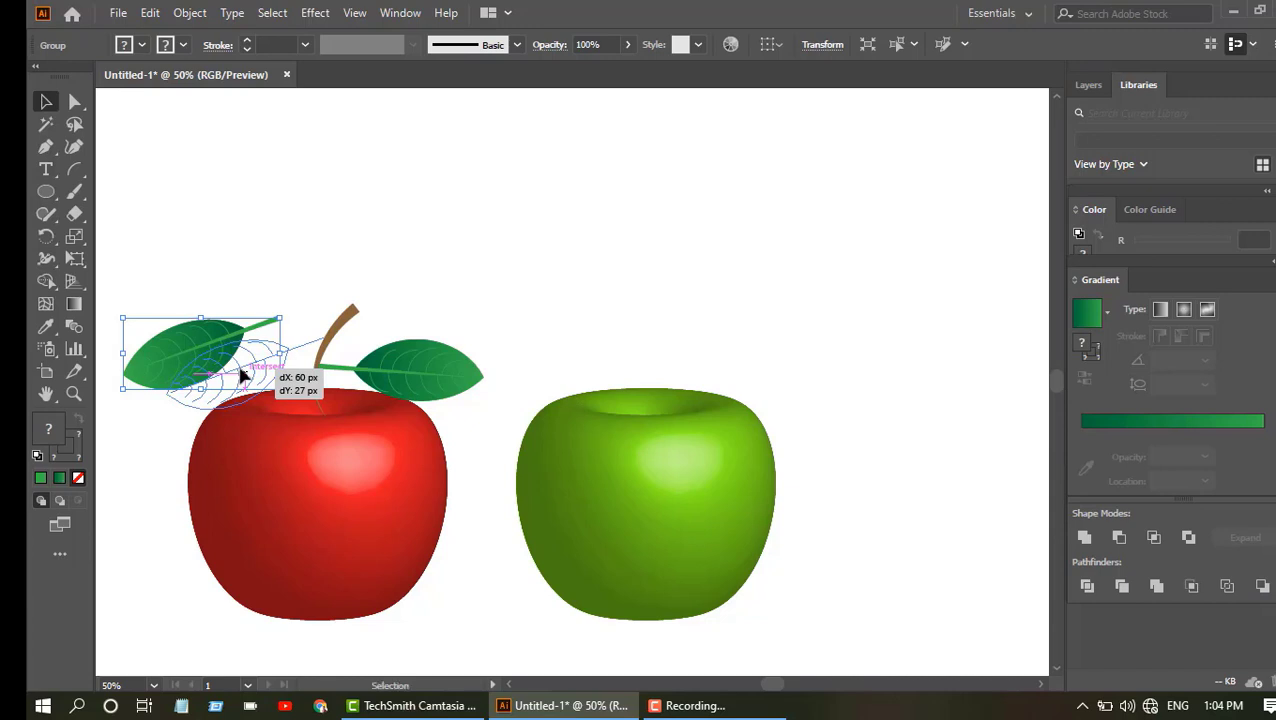
pyautogui.click(505, 276)
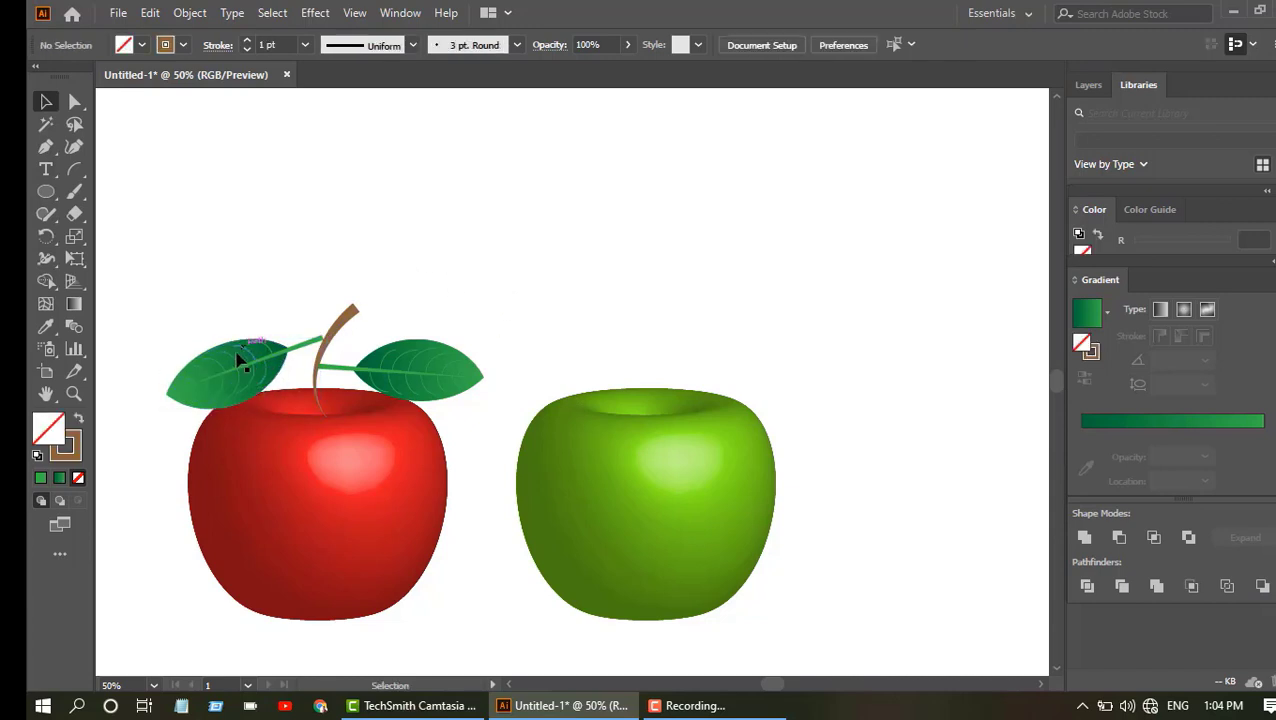
pyautogui.moveTo(231, 373); pyautogui.dragTo(242, 373)
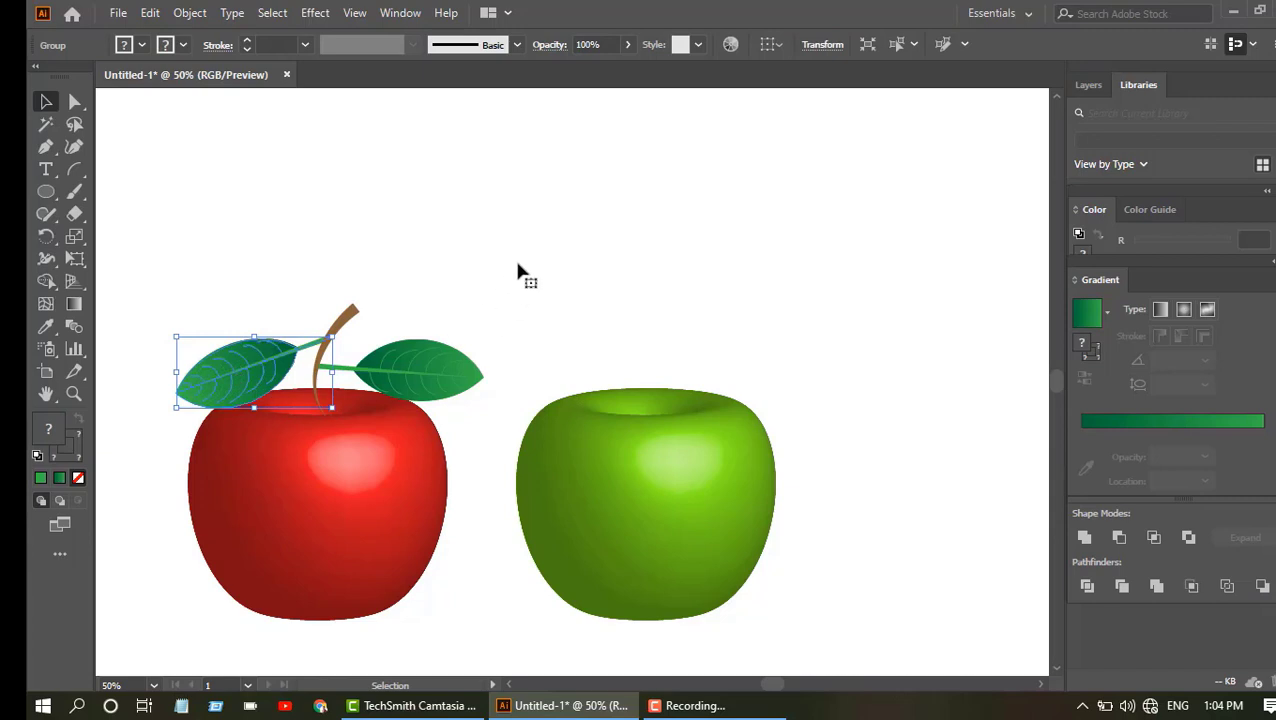
pyautogui.click(445, 314)
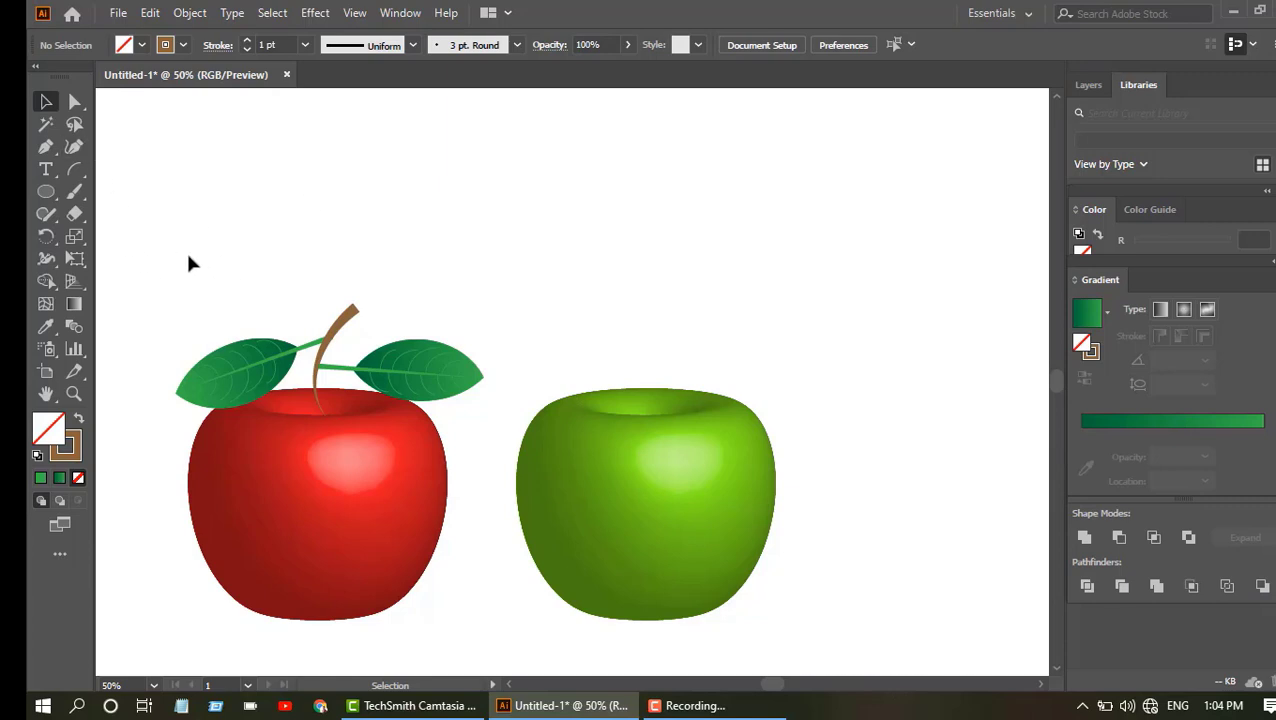
# Select the stem together with both leaves and group them.
pyautogui.moveTo(175, 258); pyautogui.dragTo(399, 372)
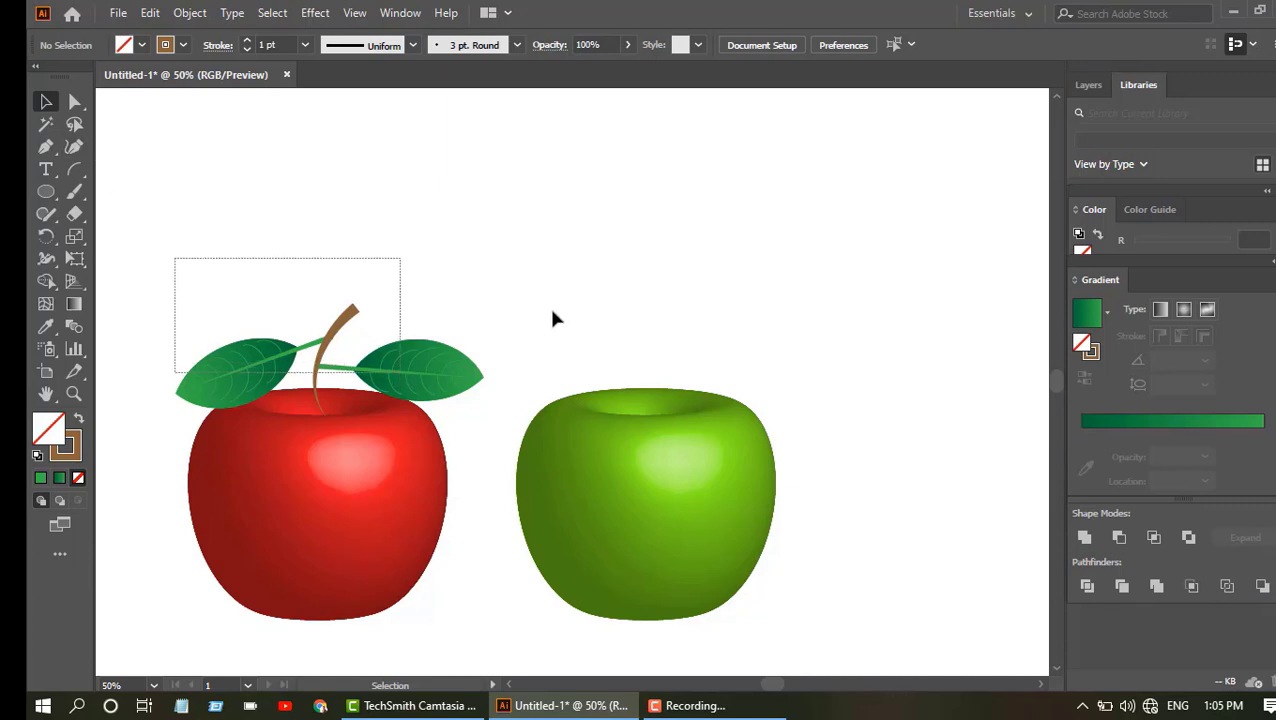
pyautogui.moveTo(552, 318); pyautogui.dragTo(569, 311)
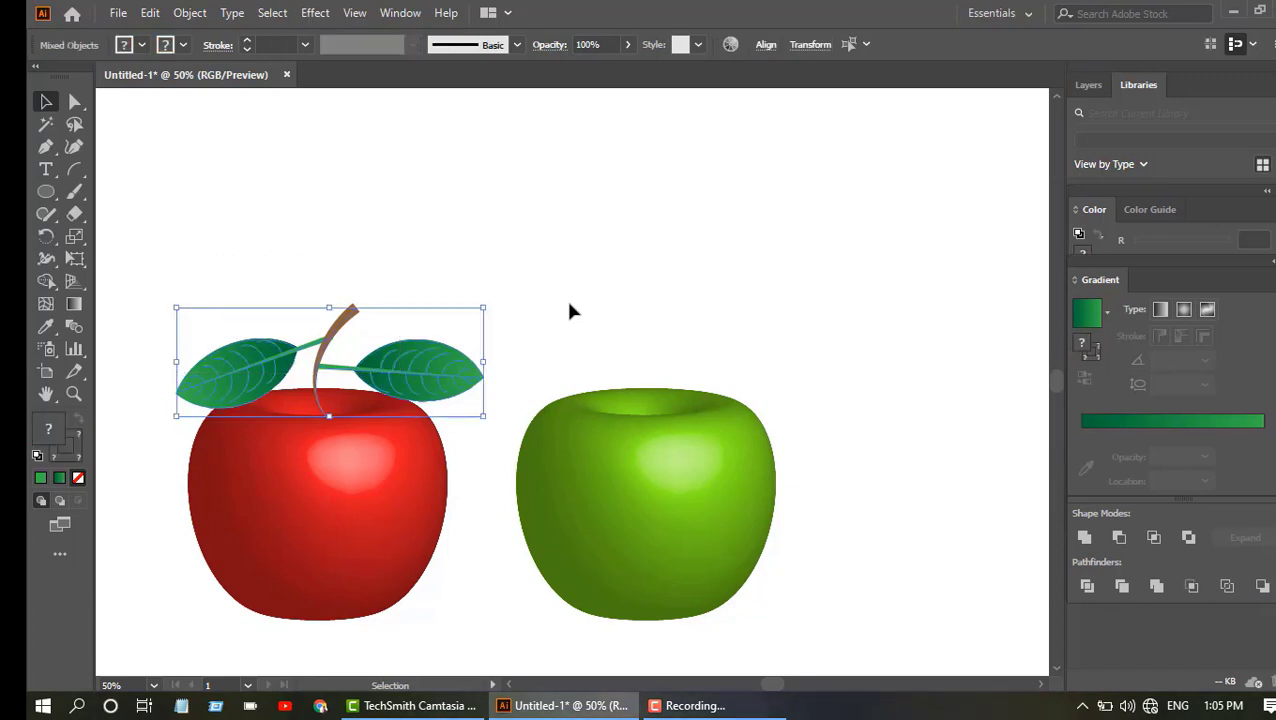
pyautogui.press('a')
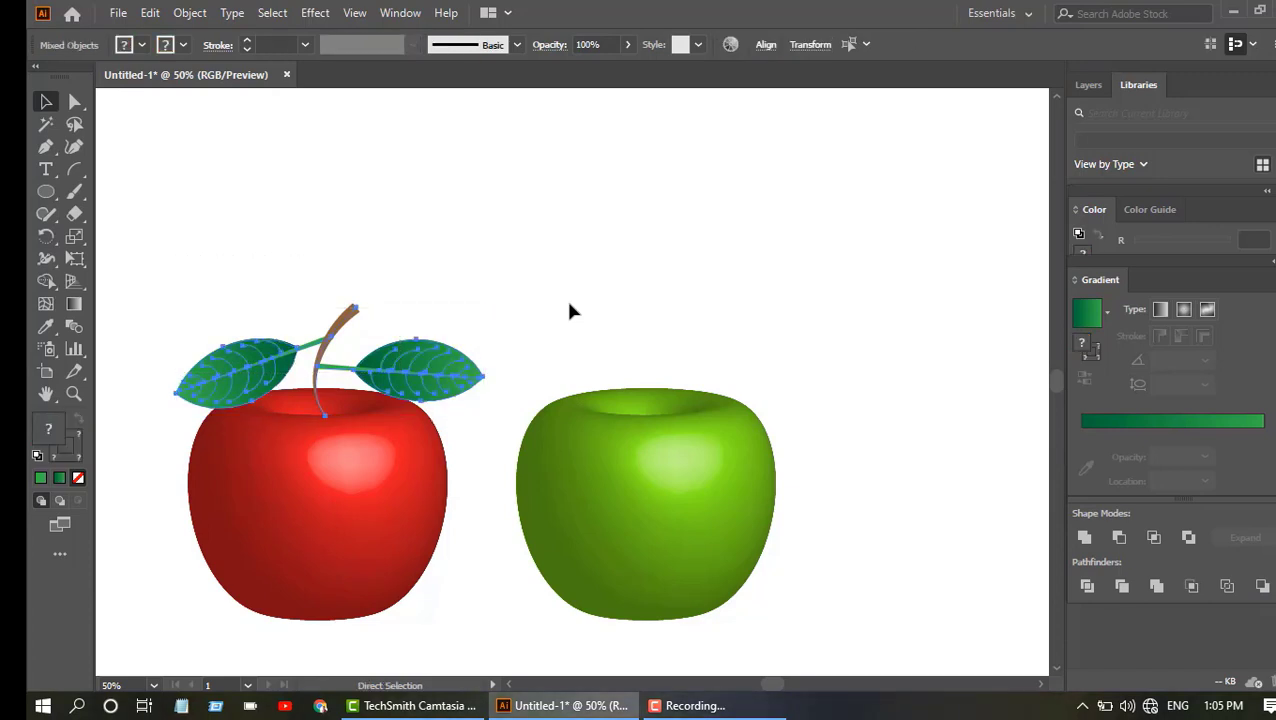
pyautogui.hotkey('ctrl', 'g')
pyautogui.press('v')
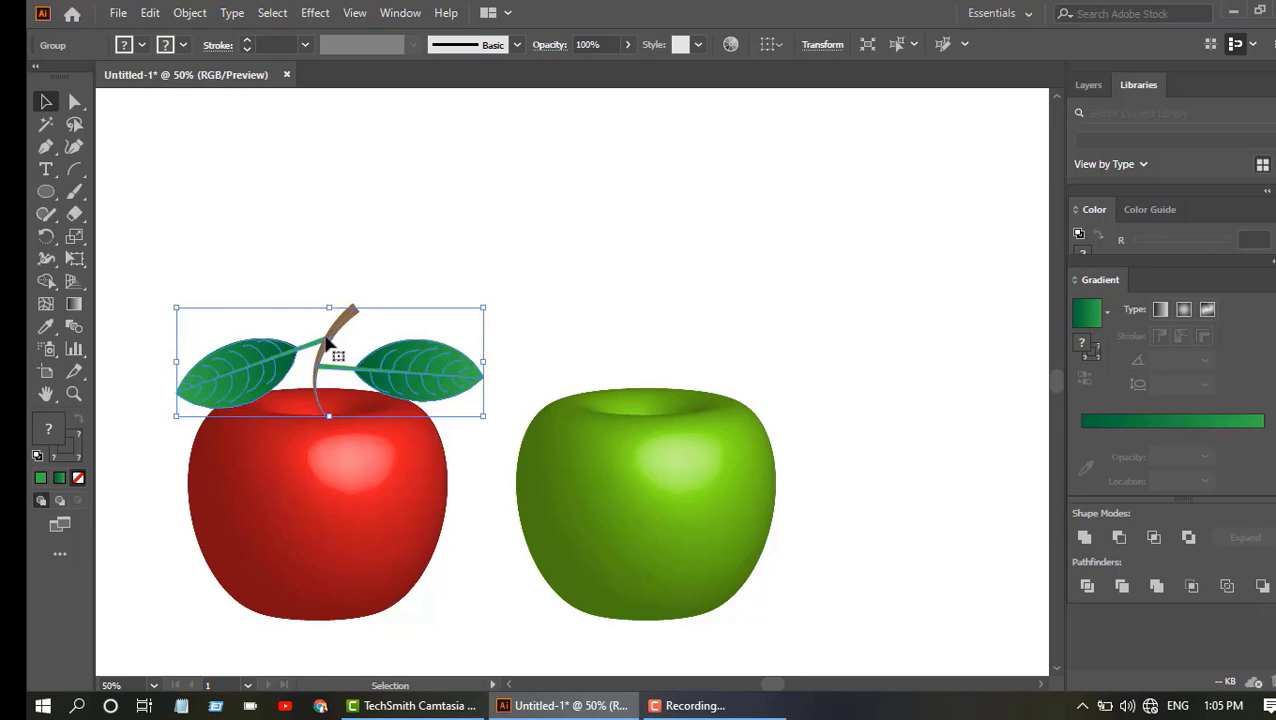
# Place a copy of the stem-and-leaves group on the green apple, with the stem's thin end in its hollow.
pyautogui.moveTo(328, 342); pyautogui.dragTo(648, 338)
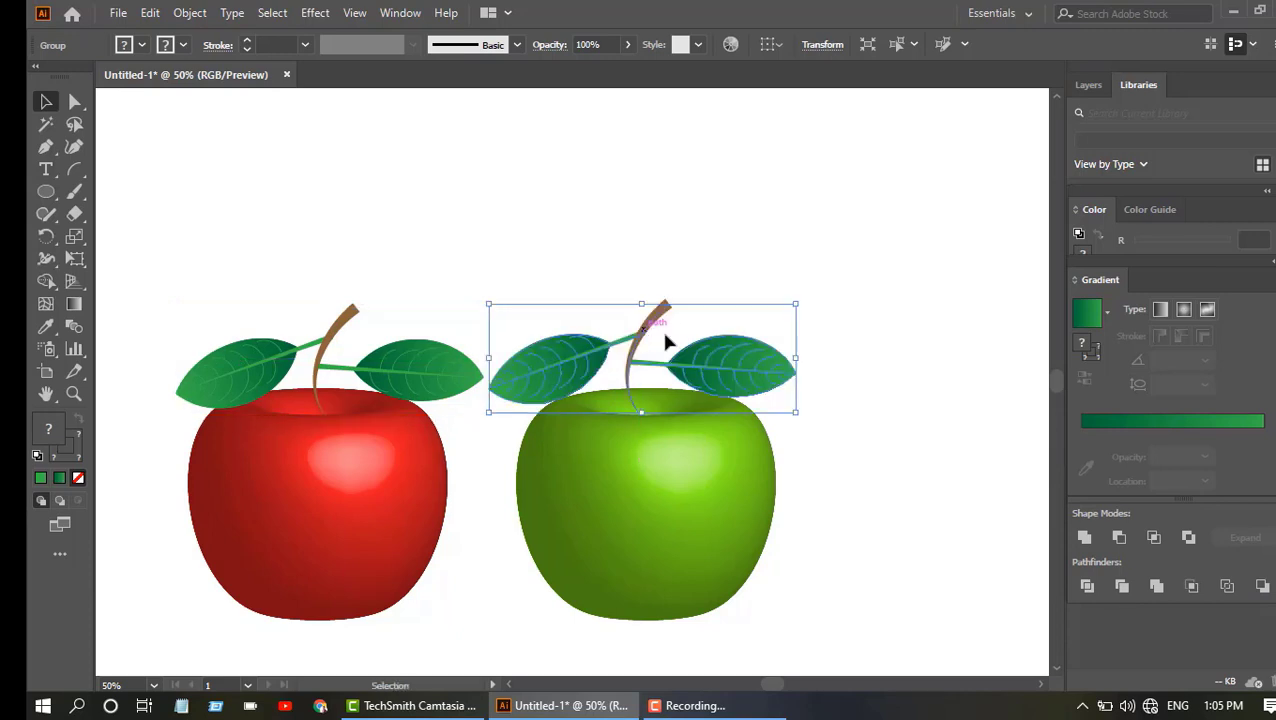
pyautogui.click(860, 281)
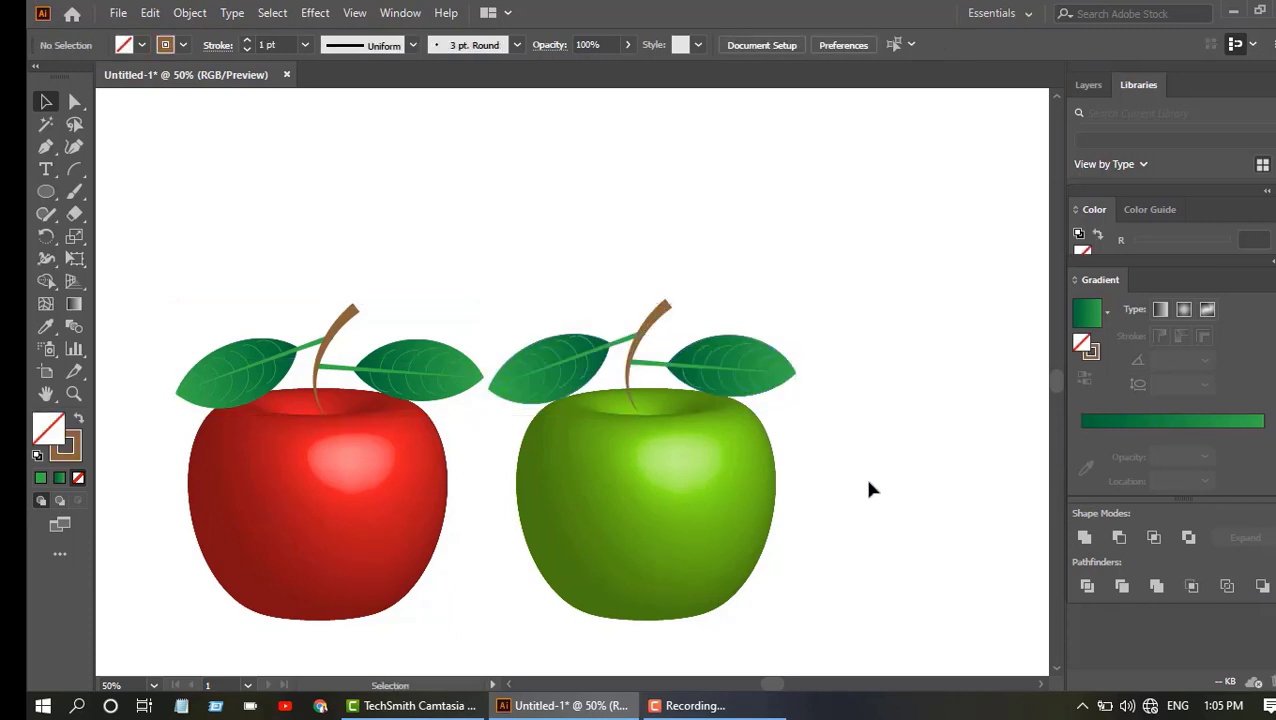
pyautogui.scroll(-1, 866, 478)
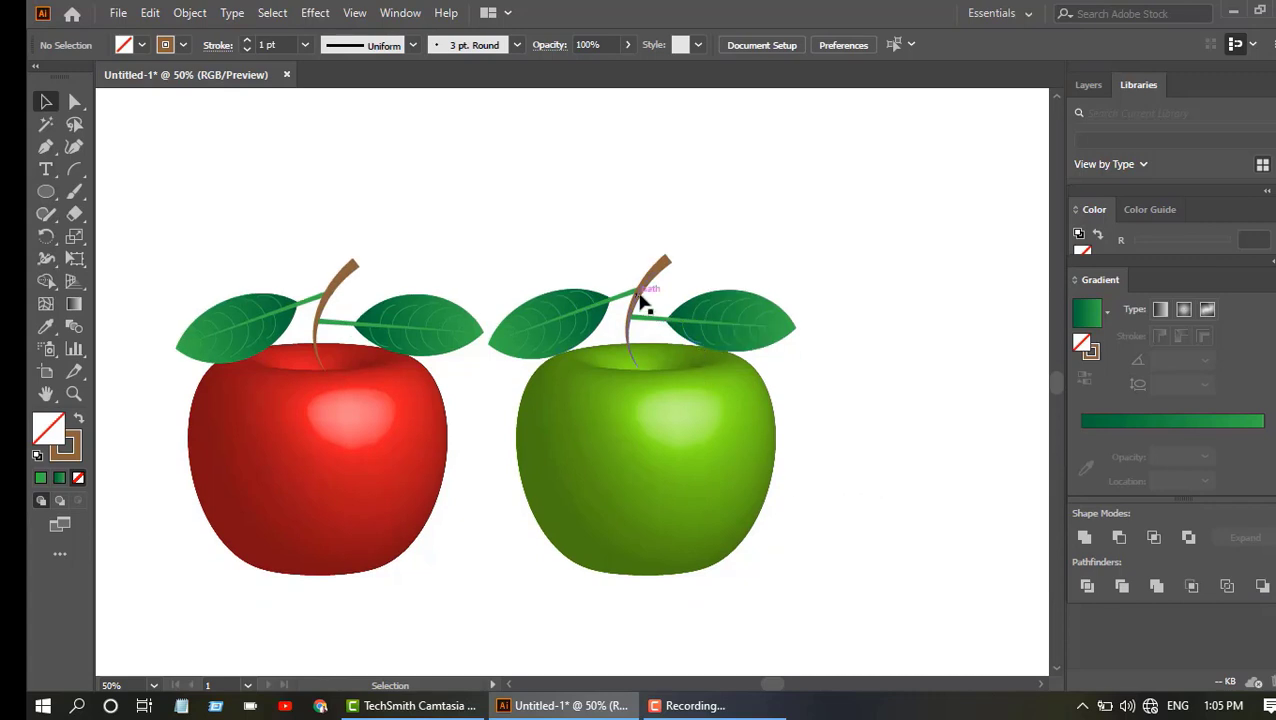
pyautogui.moveTo(642, 300); pyautogui.dragTo(645, 305)
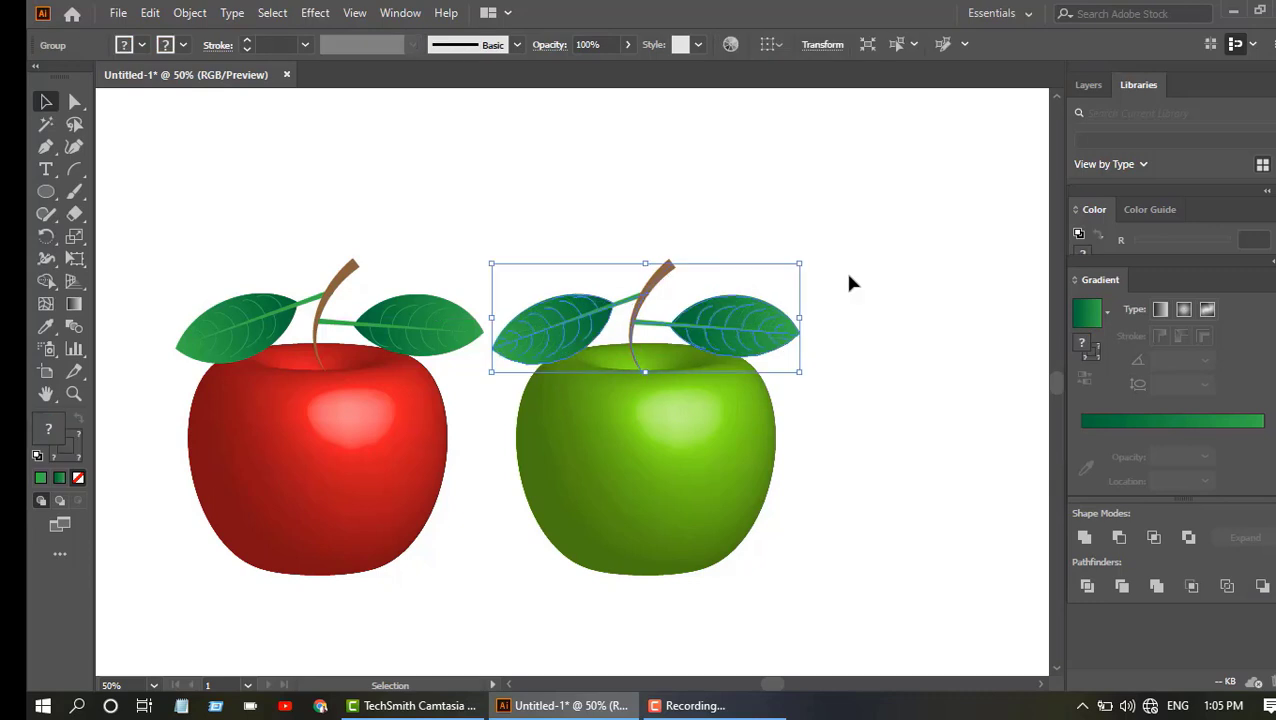
pyautogui.click(917, 490)
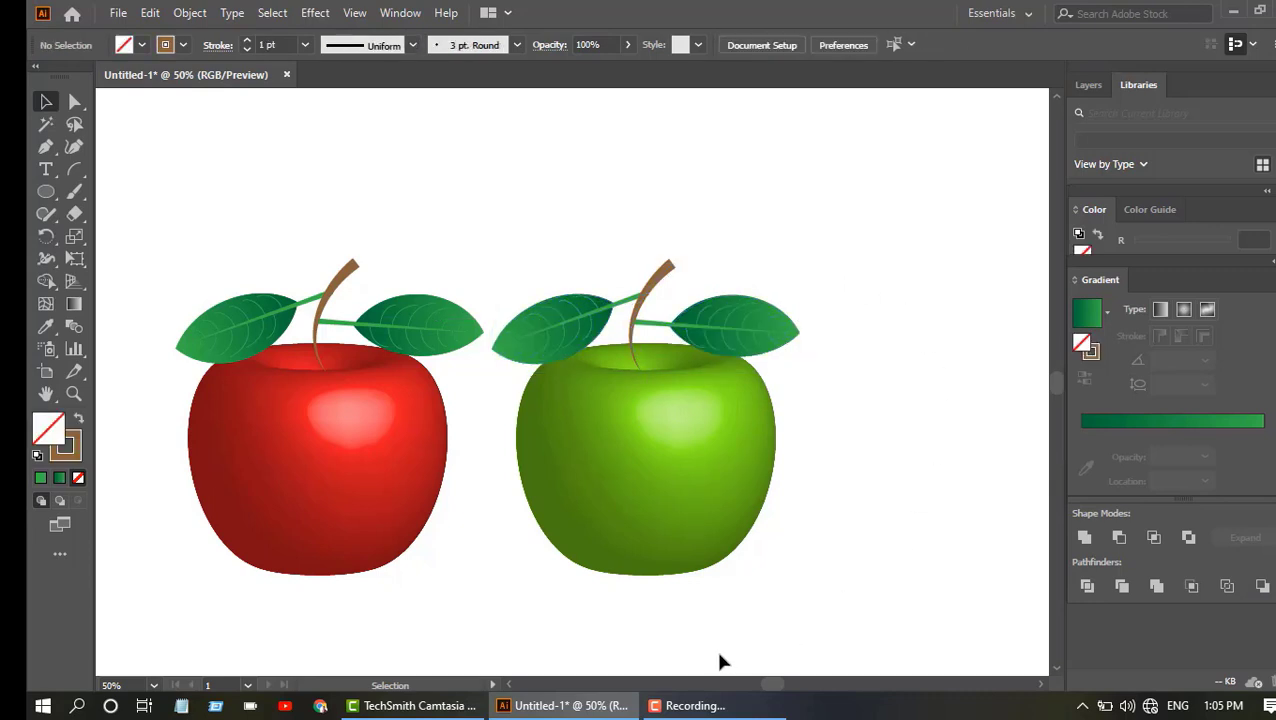
# Group the green apple with its stem and leaves.
pyautogui.scroll(-1, 749, 544)
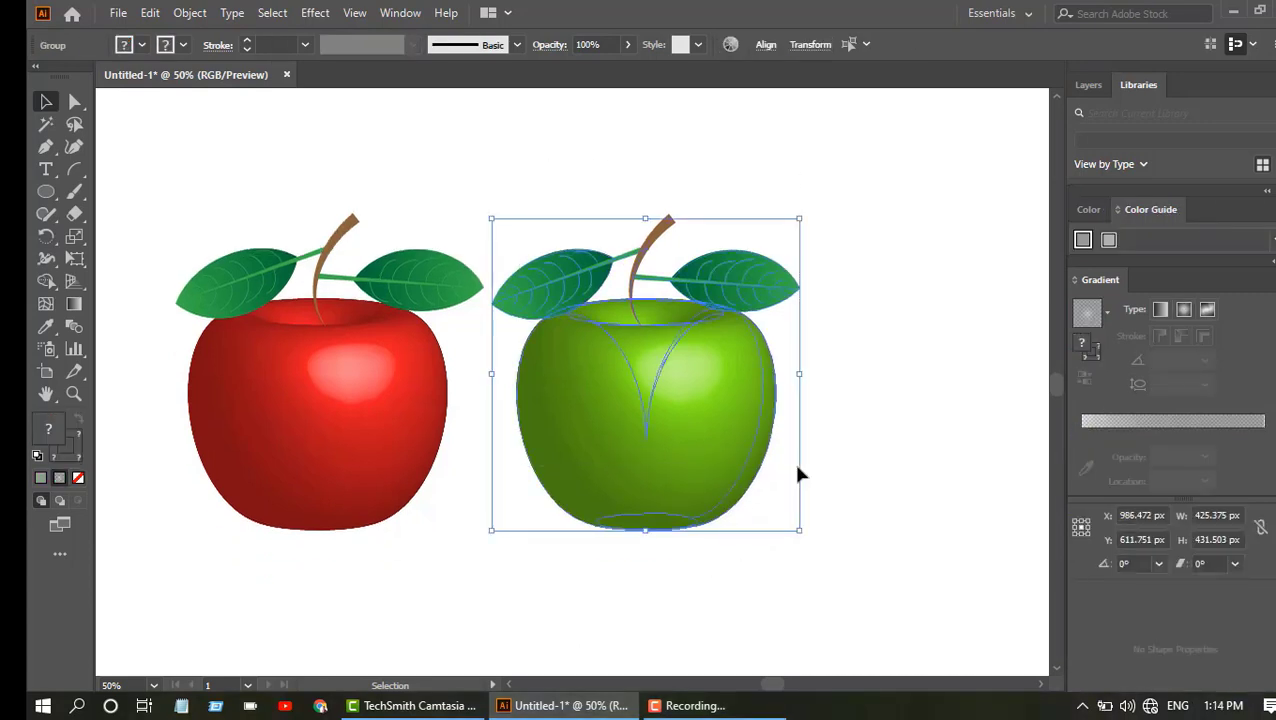
pyautogui.rightClick(732, 423)
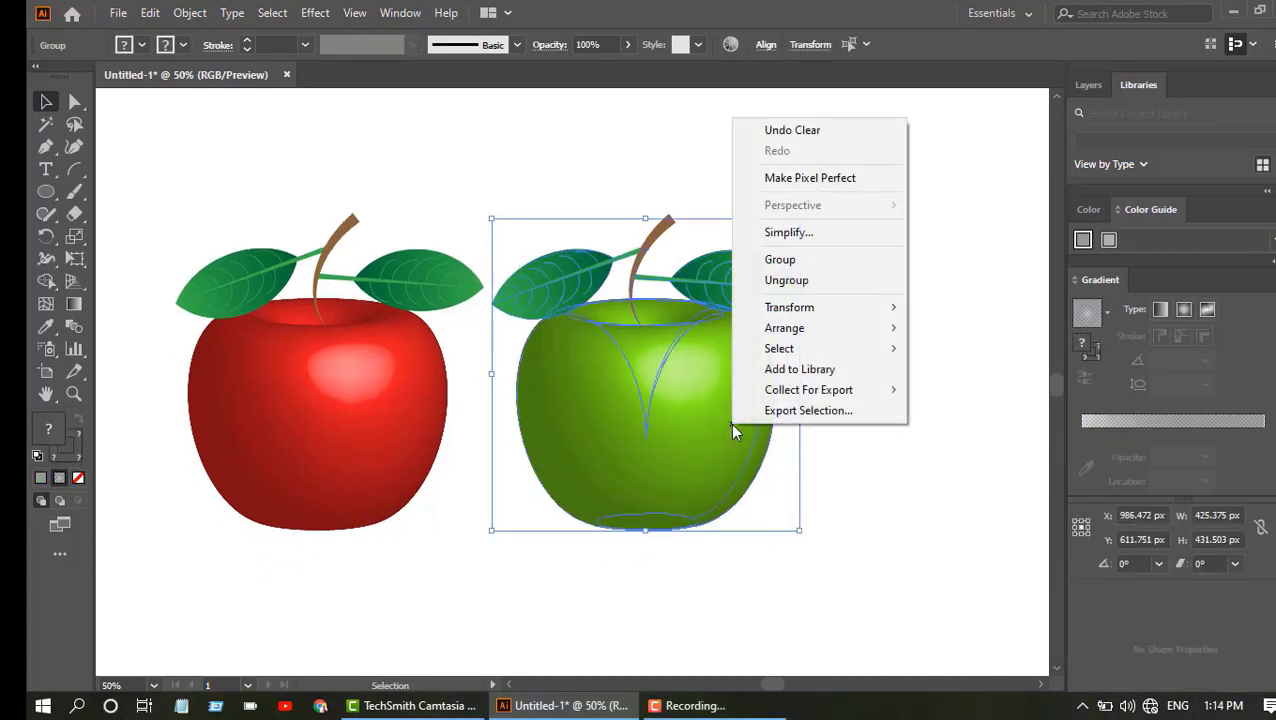
pyautogui.click(790, 279)
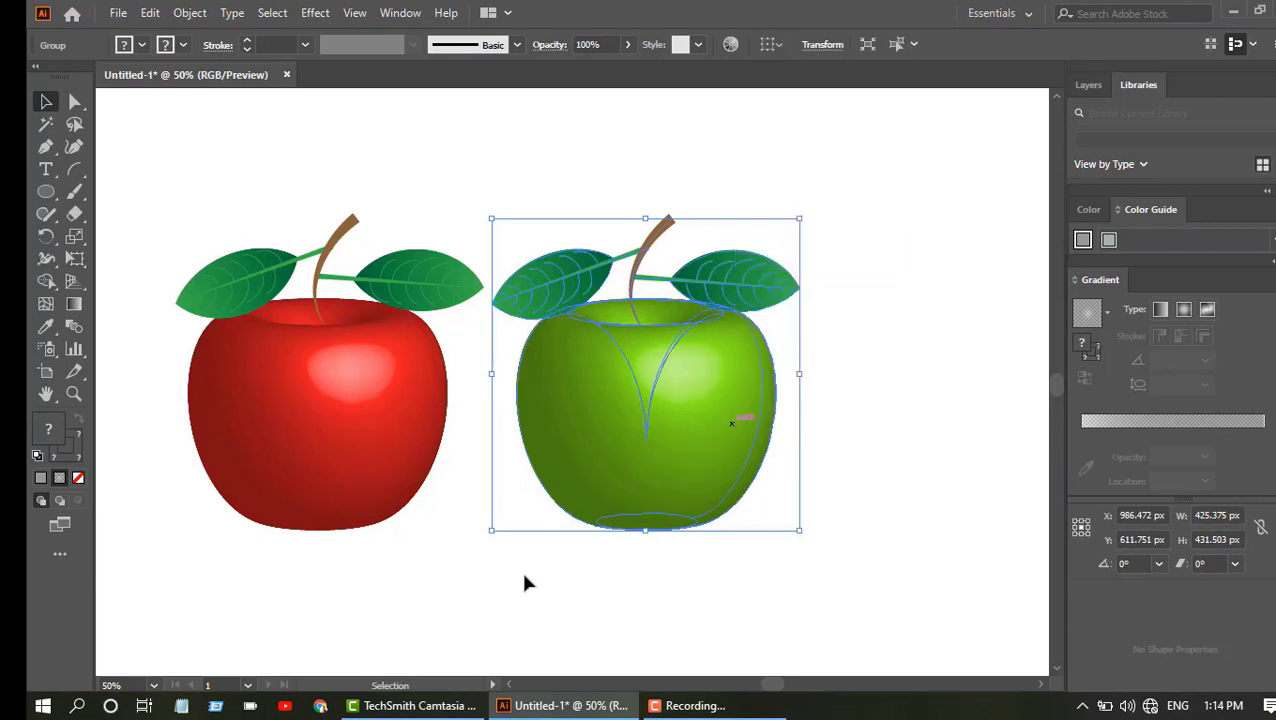
# Select the red apple together with its stem and leaves and group them.
pyautogui.moveTo(153, 166); pyautogui.dragTo(403, 540)
pyautogui.rightClick(353, 469)
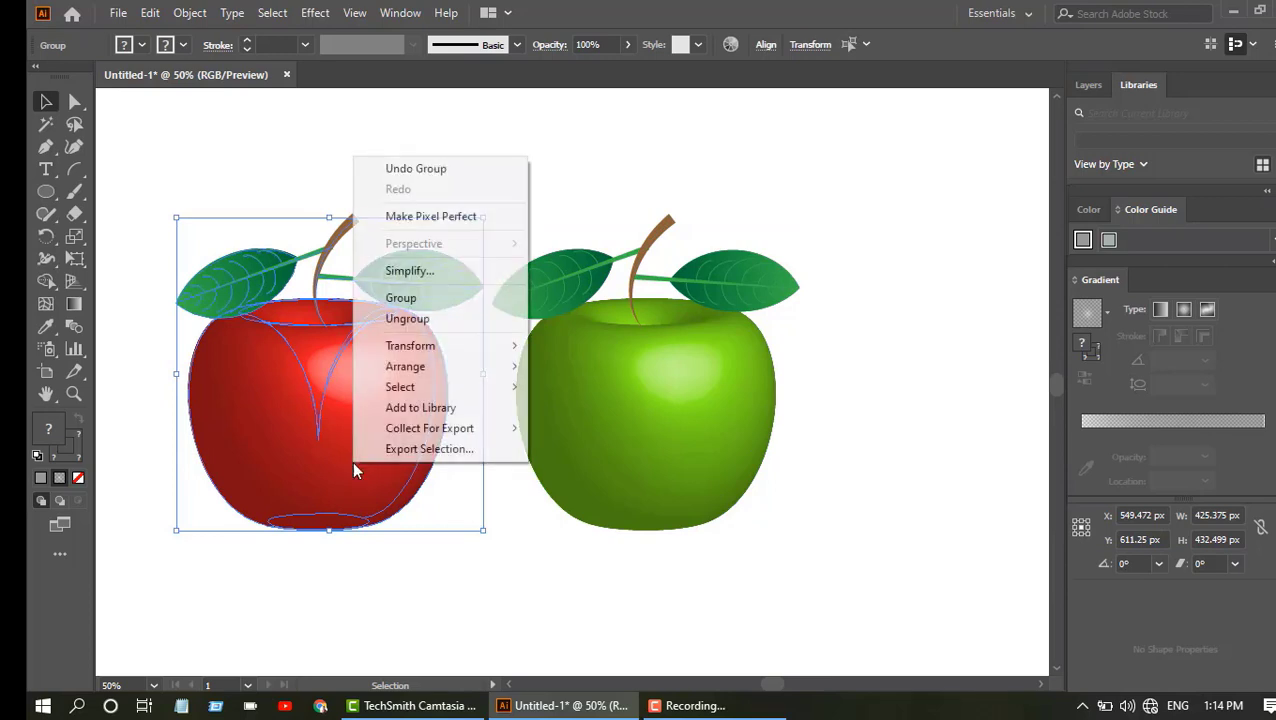
pyautogui.click(401, 297)
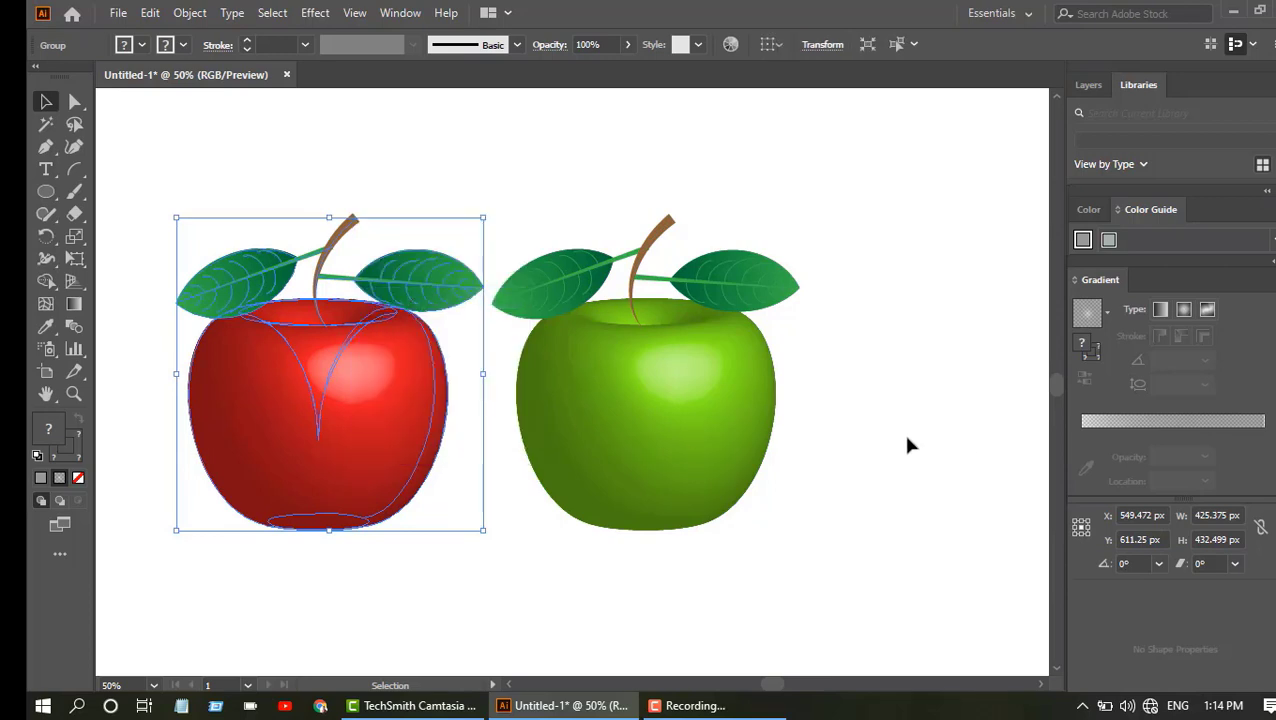
# Move the green apple group to the right to leave a clear gap from the red apple.
pyautogui.moveTo(683, 464); pyautogui.dragTo(836, 465)
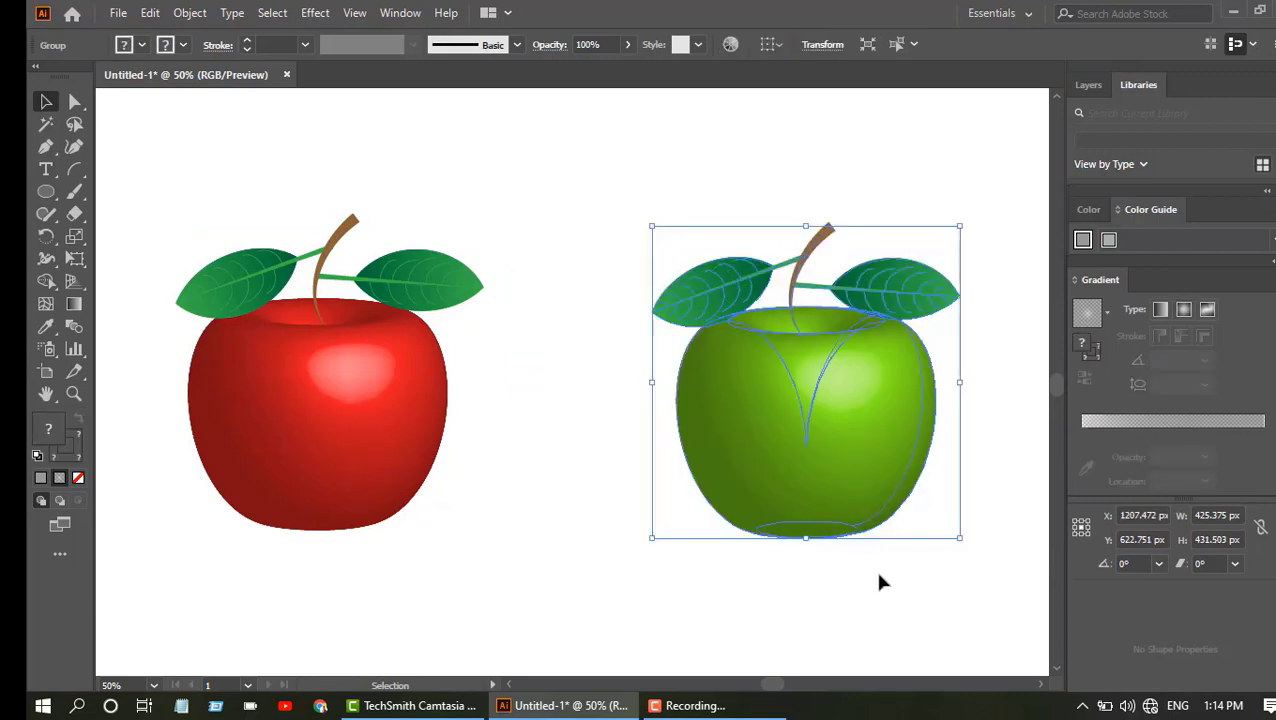
pyautogui.click(880, 577)
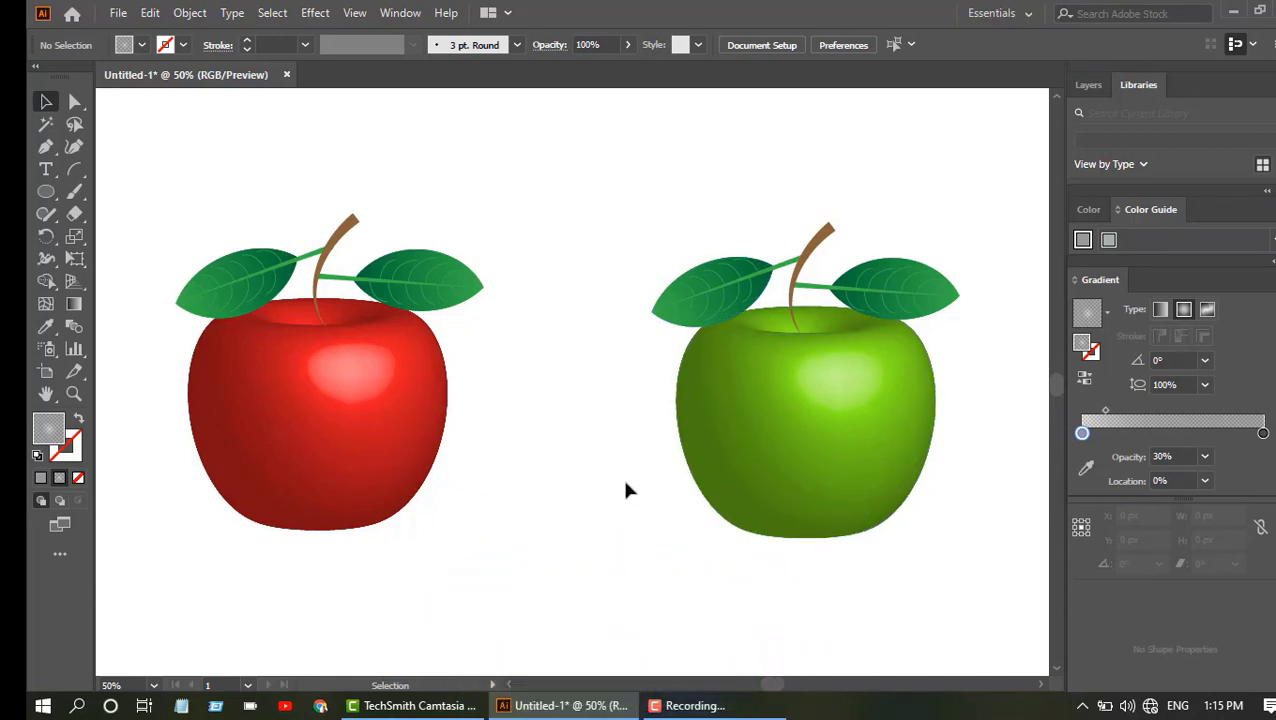
pyautogui.scroll(-2, 624, 483)
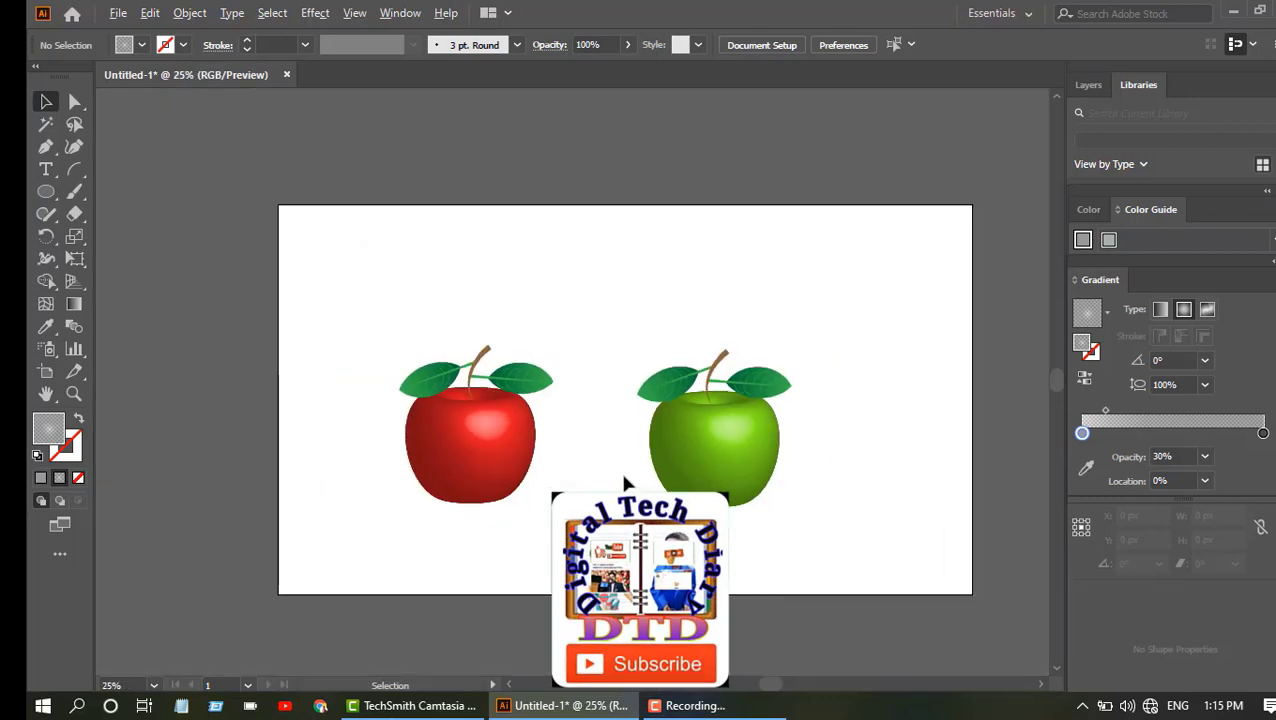
pyautogui.scroll(3, 624, 483)
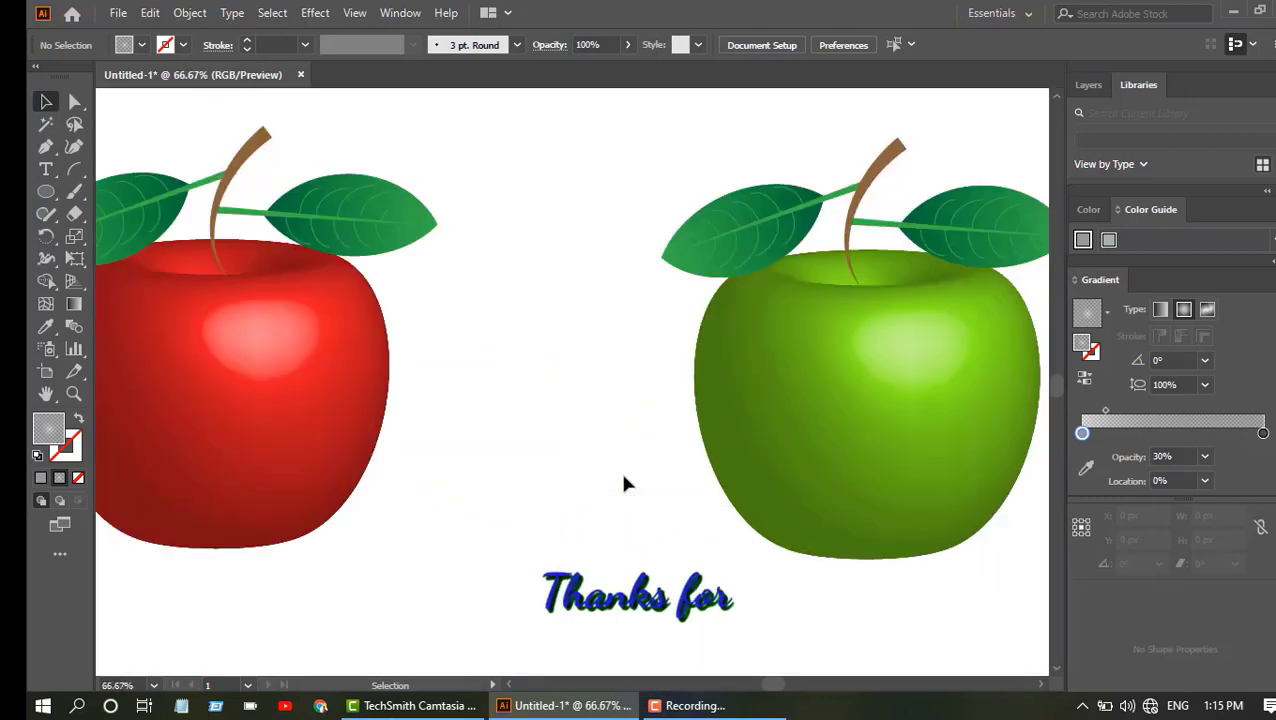